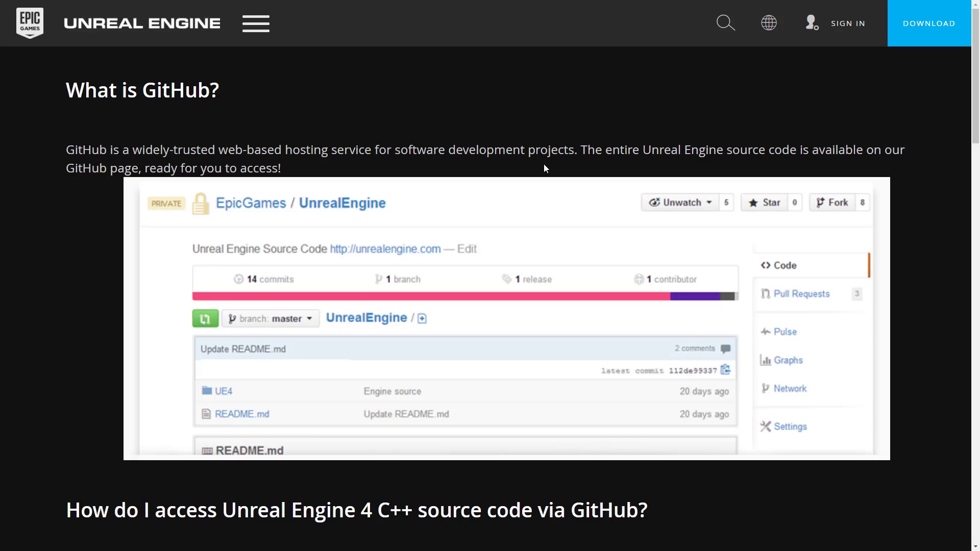
Go to the EpicGames organization page on GitHub and open its BlenderTools repository.
scroll(544, 164, down, 15)
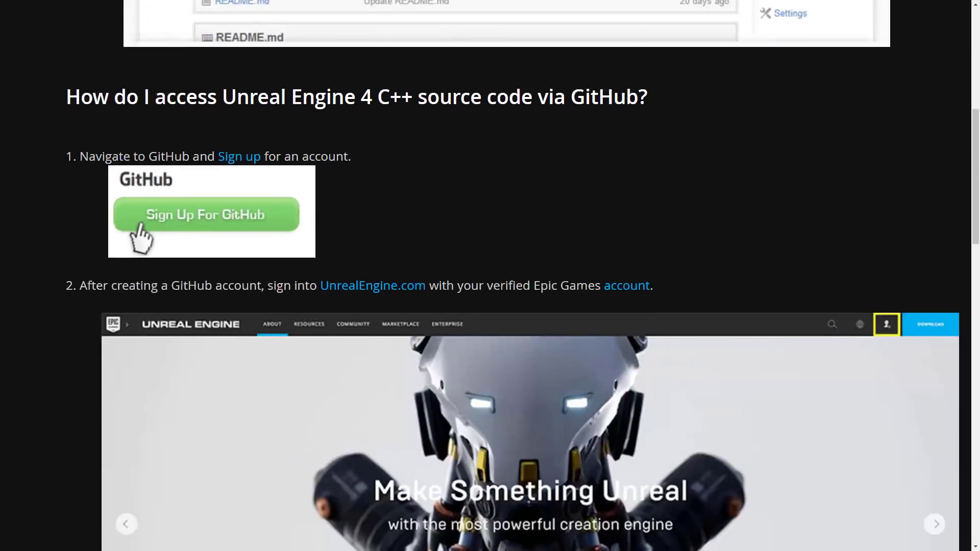
scroll(574, 305, down, 15)
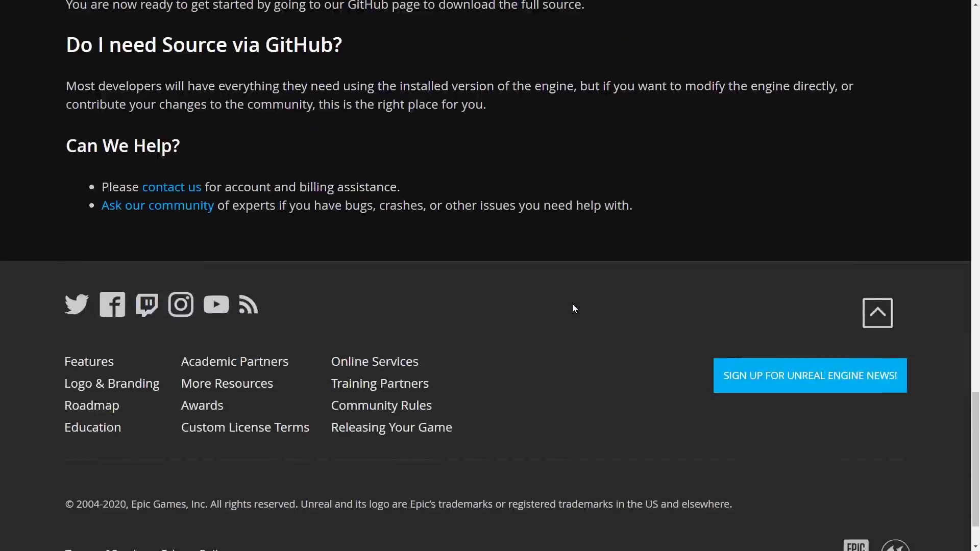
scroll(573, 304, up, 6)
scroll(565, 317, up, 20)
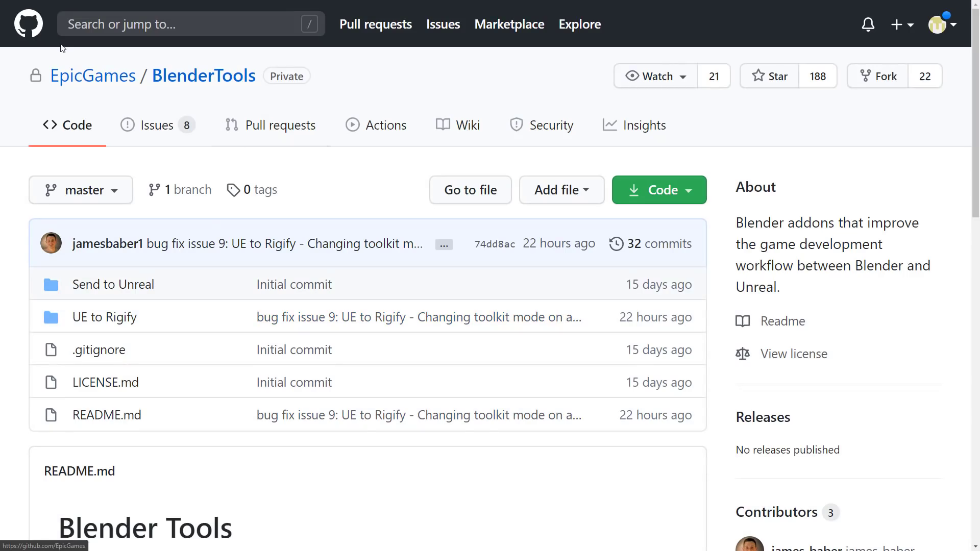
click(93, 76)
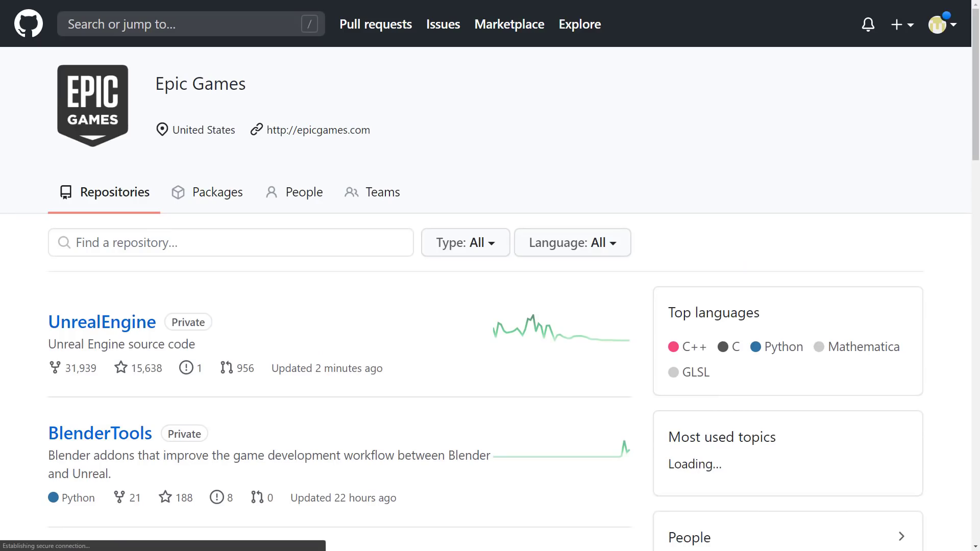
scroll(33, 491, down, 2)
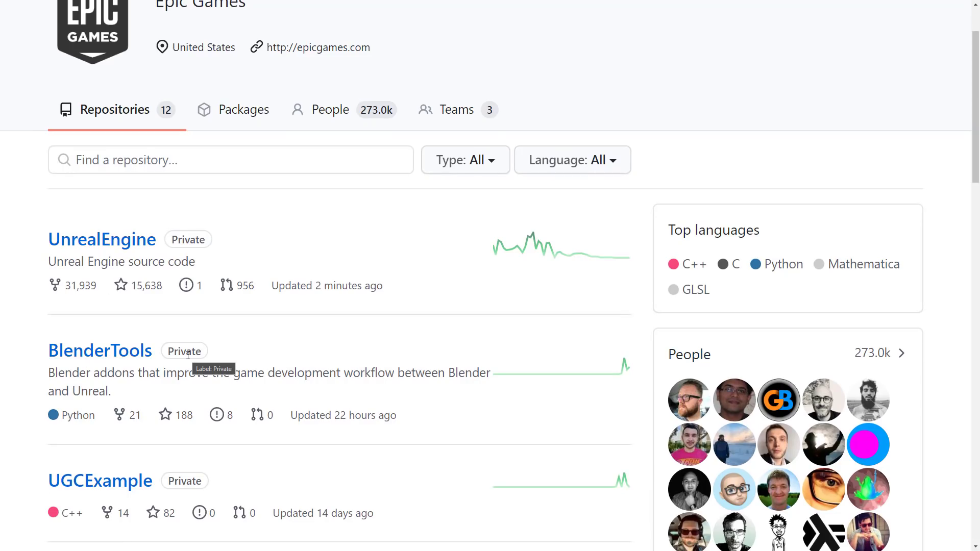
click(102, 349)
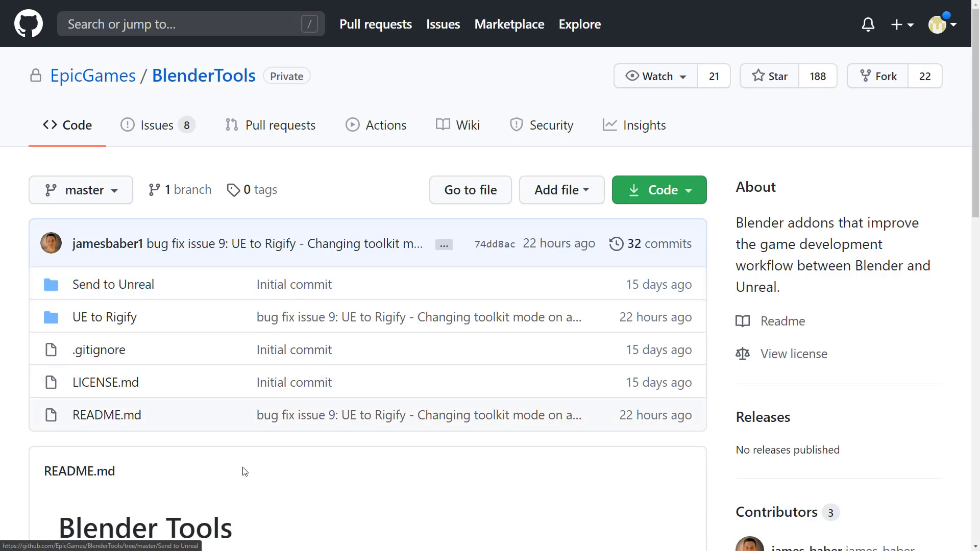
Download send2ue_1.3.4.zip from the Send to Unreal releases folder, then switch back to Blender.
scroll(241, 471, down, 6)
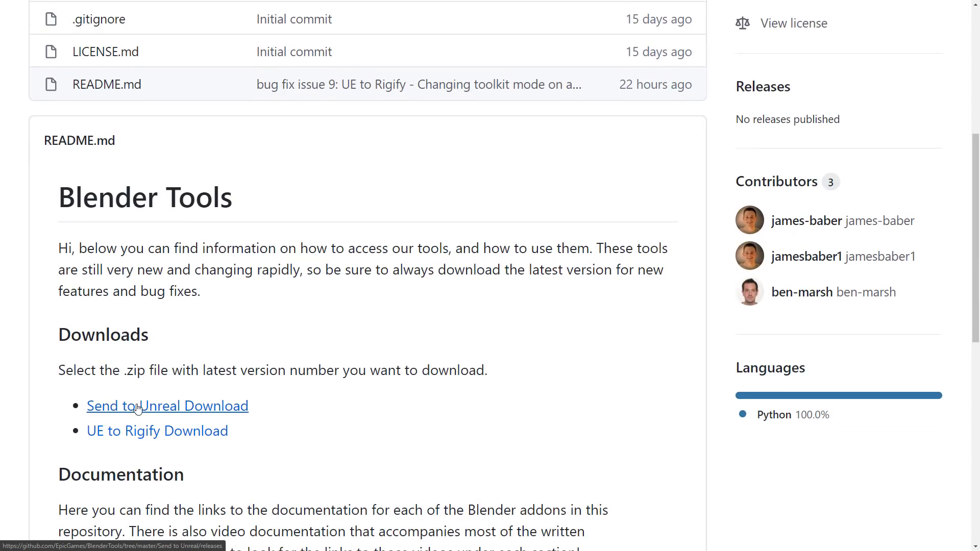
click(137, 407)
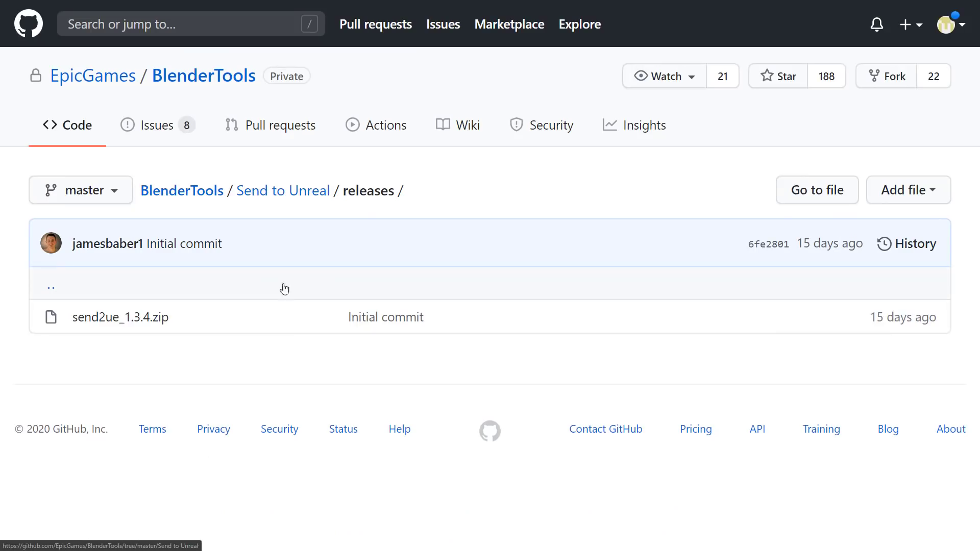
click(141, 320)
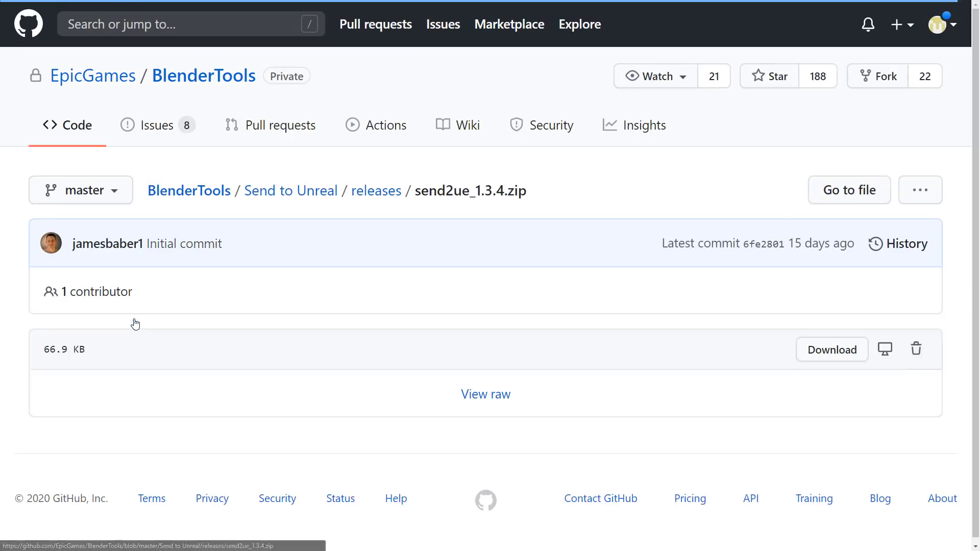
click(865, 350)
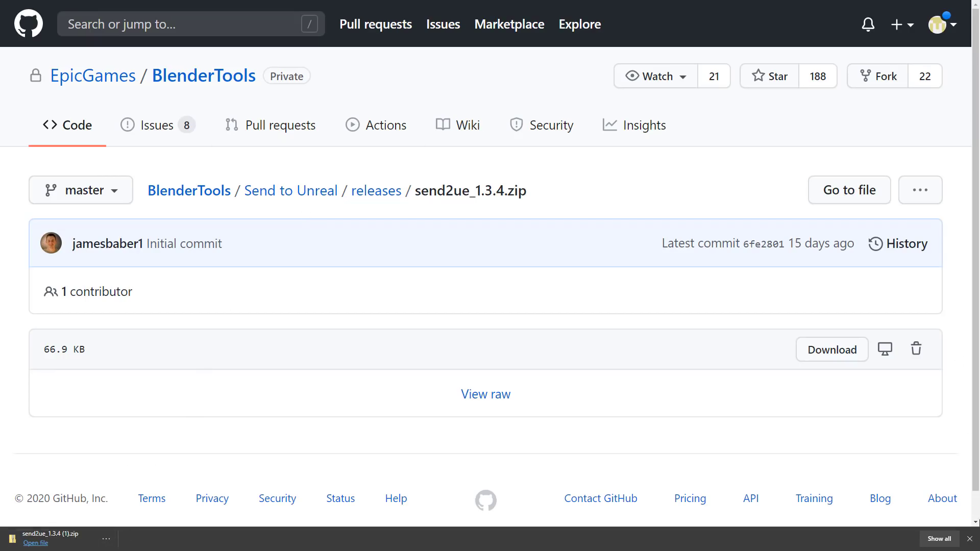
click(971, 540)
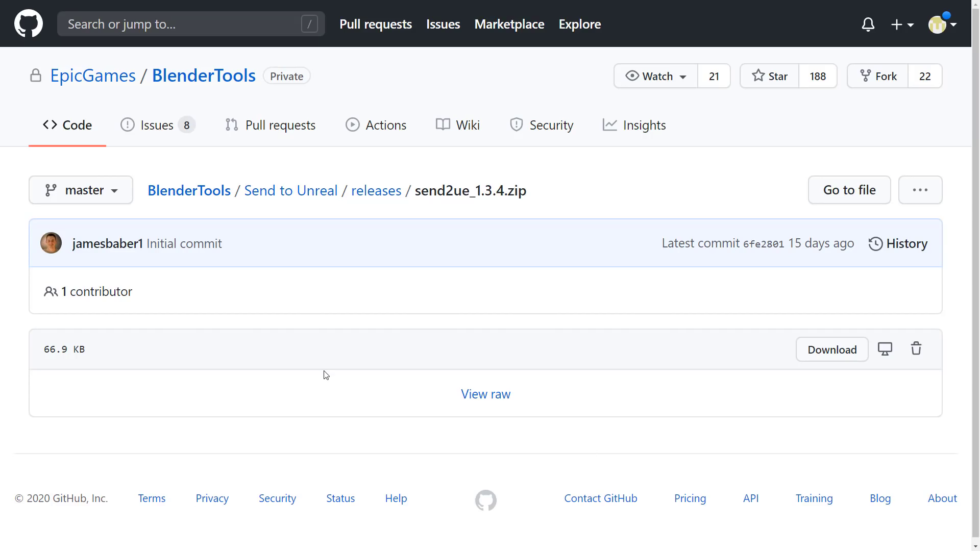
key(alt+Tab)
key(alt+Tab)
key(alt+Tab)
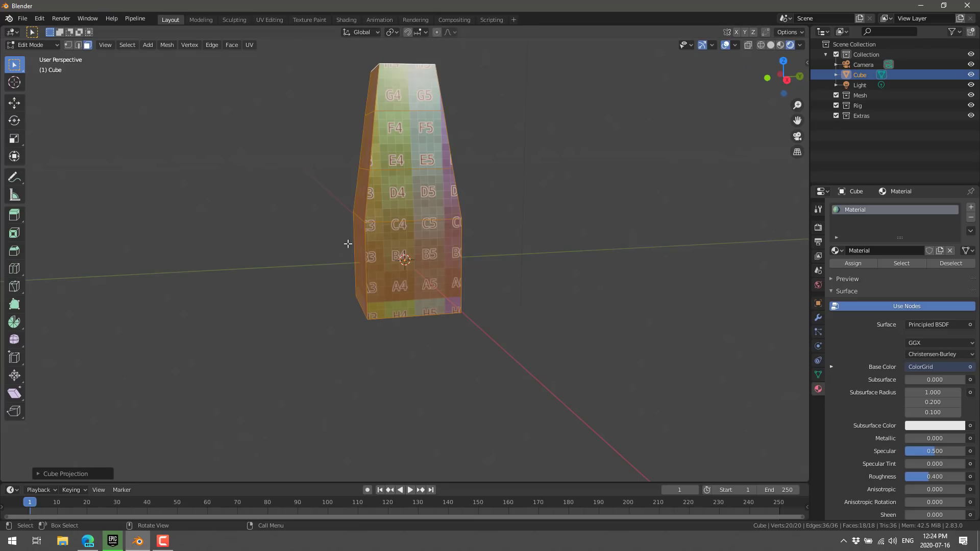
Start a new General scene, discarding unsaved changes.
click(23, 19)
mouse_move(35, 31)
click(130, 31)
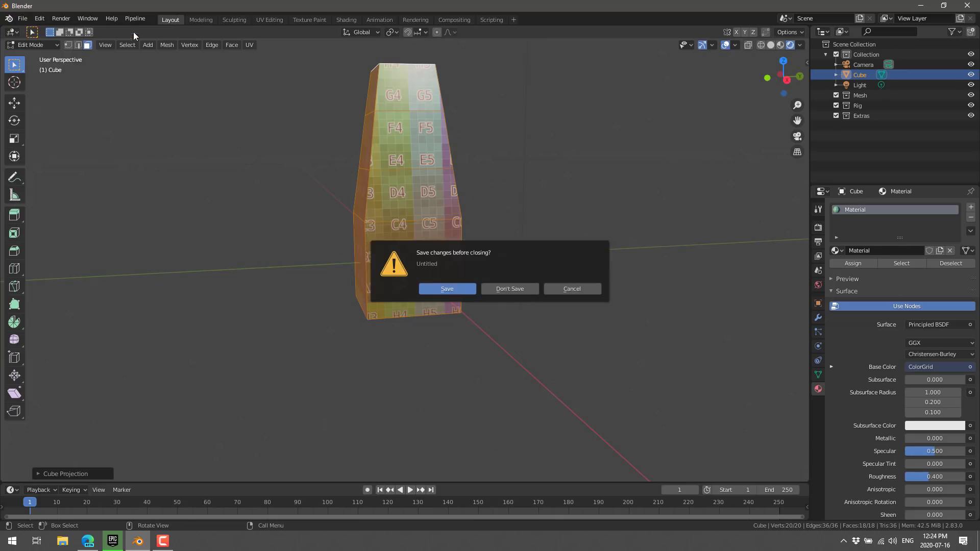
click(509, 289)
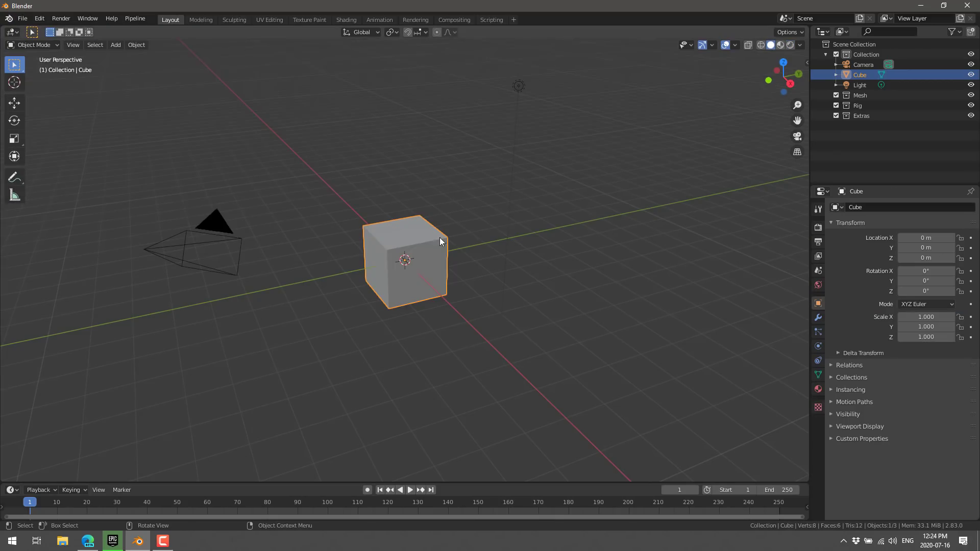
key(x)
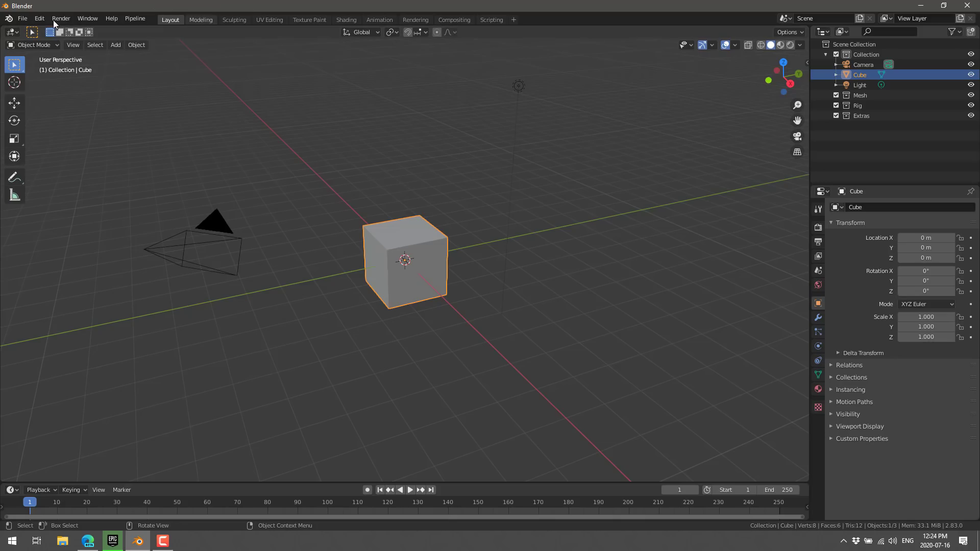
In Preferences > Add-ons, choose send2ue_1.3.4.zip from Downloads to install.
click(40, 19)
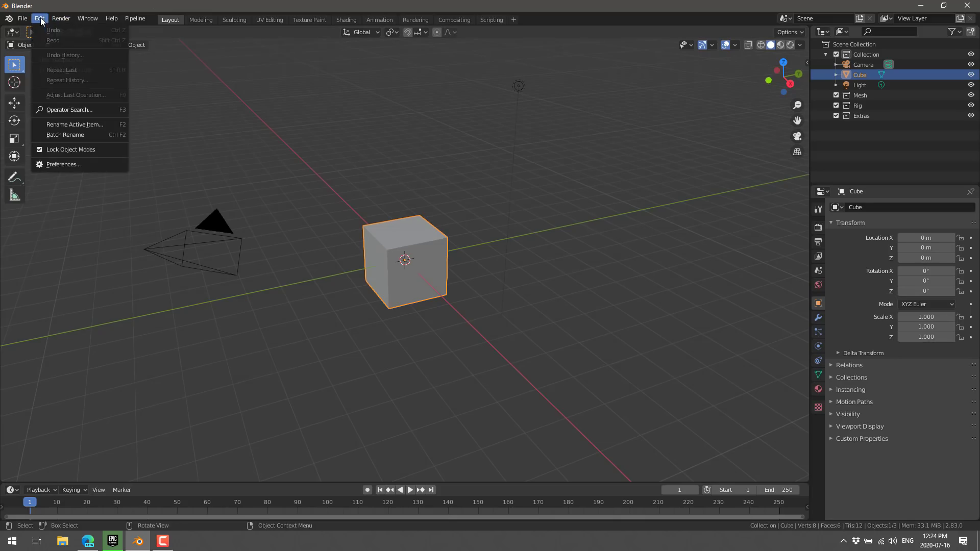
click(72, 161)
click(266, 25)
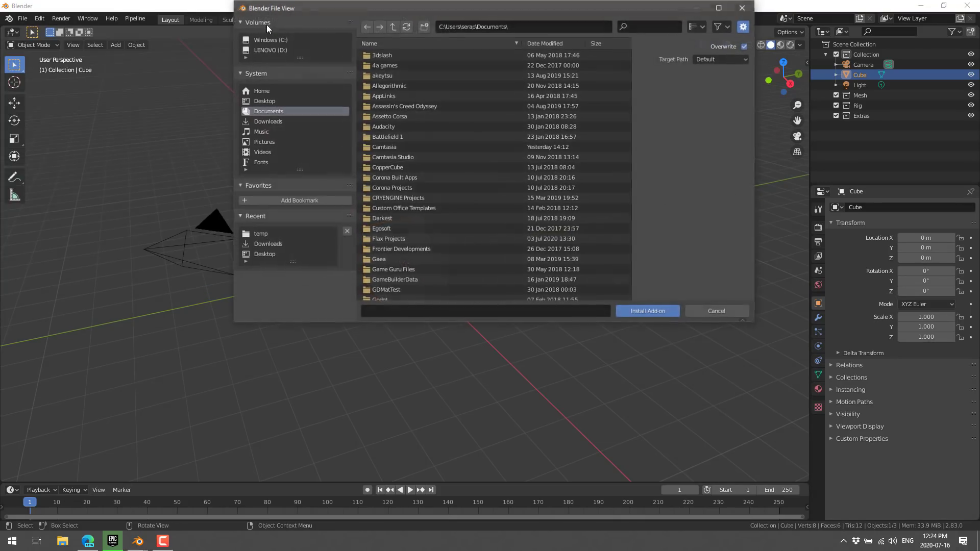
click(269, 121)
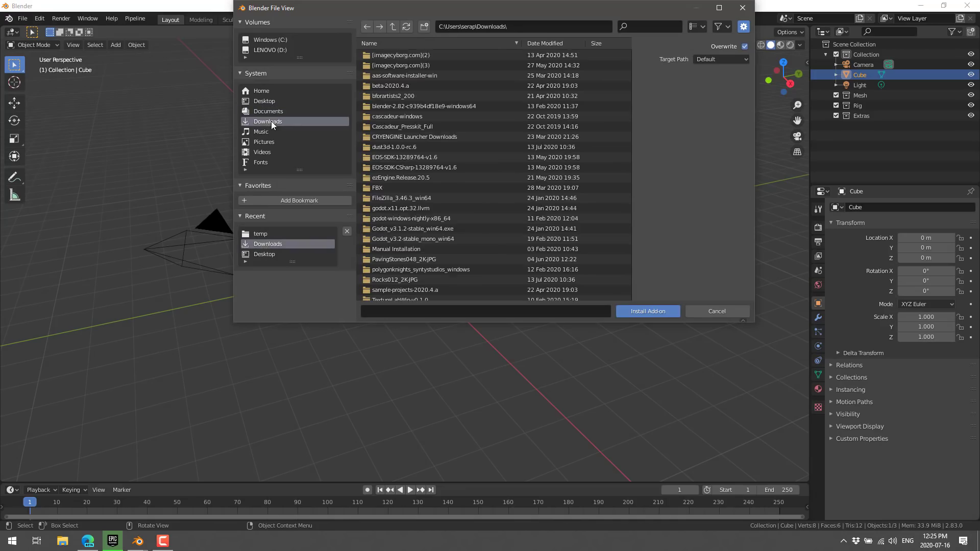
scroll(498, 235, down, 10)
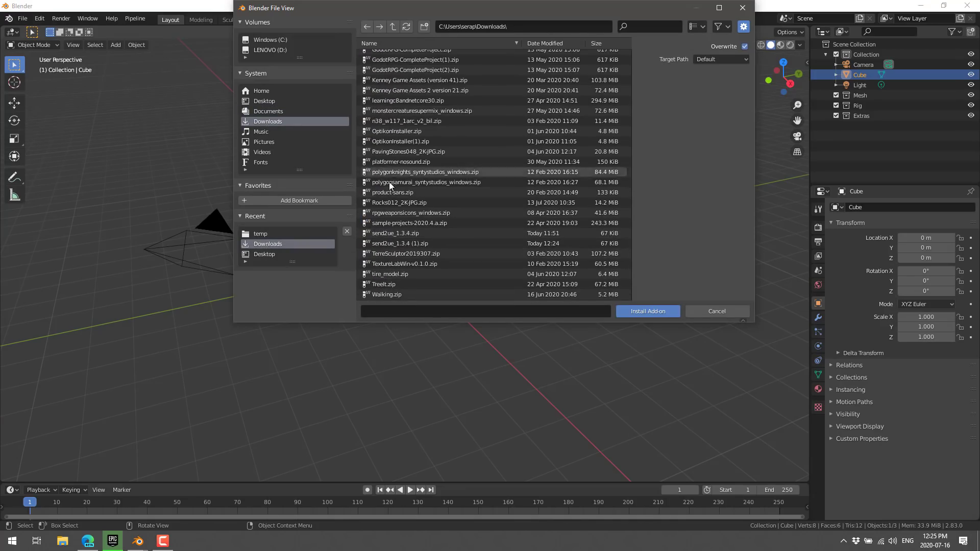
click(399, 233)
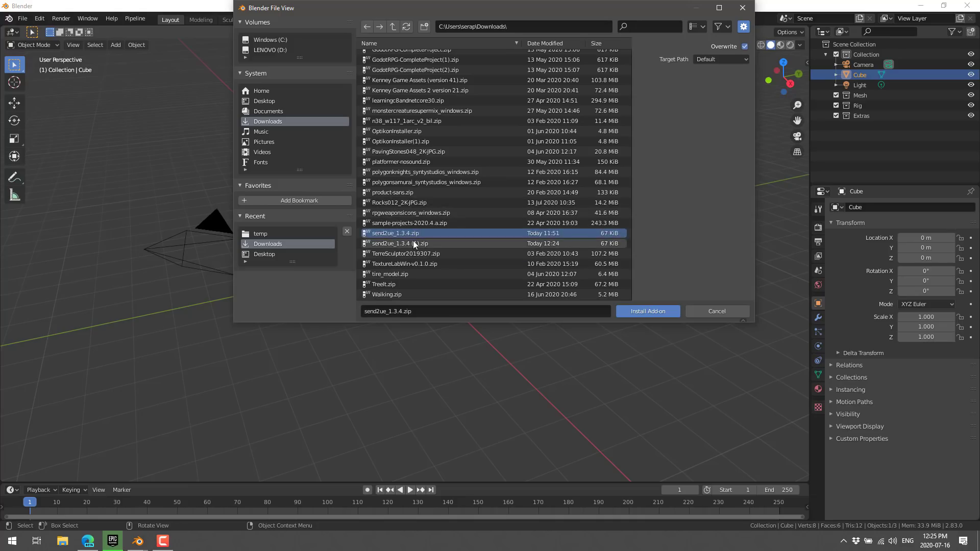
Search add-ons for 'send', untick Always use unreal scene scale, and close Preferences.
click(703, 311)
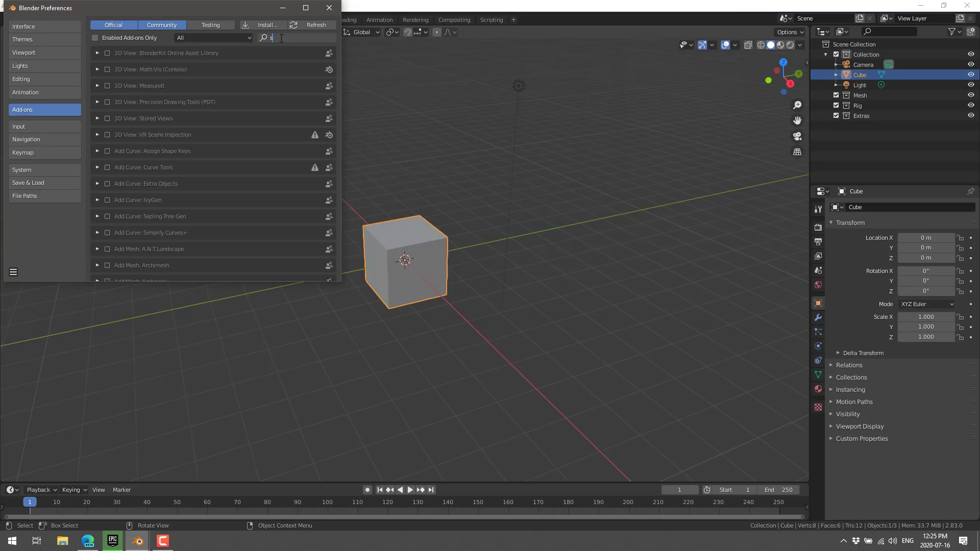
text(send)
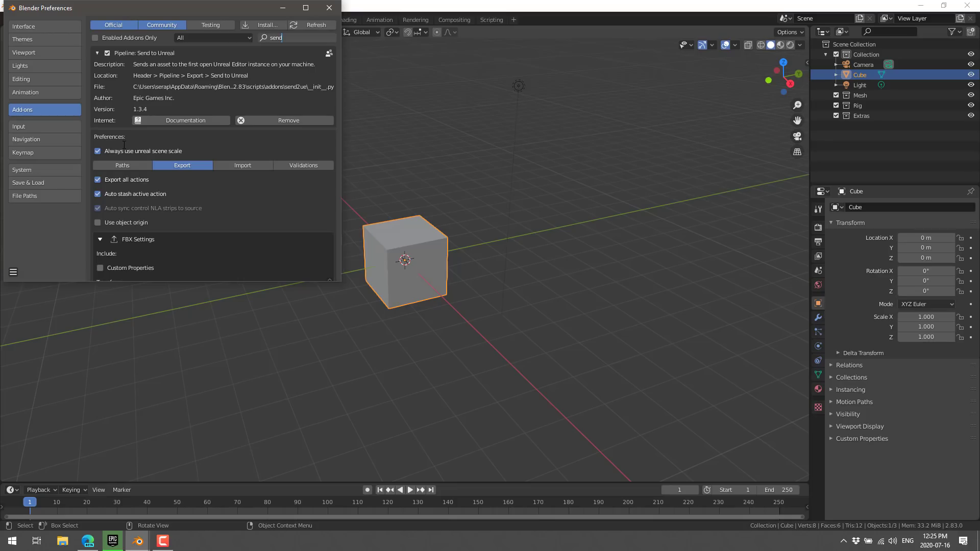
key(Return)
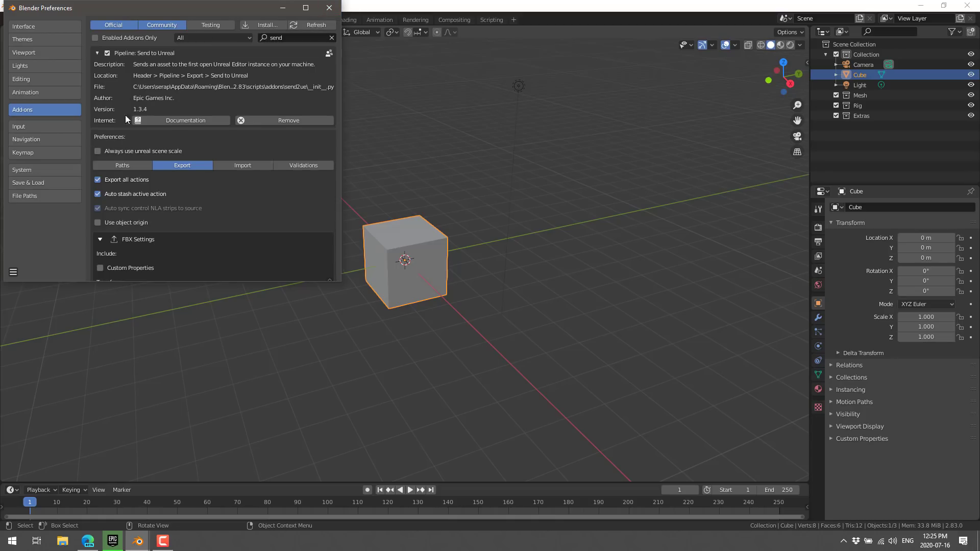
click(16, 276)
click(329, 7)
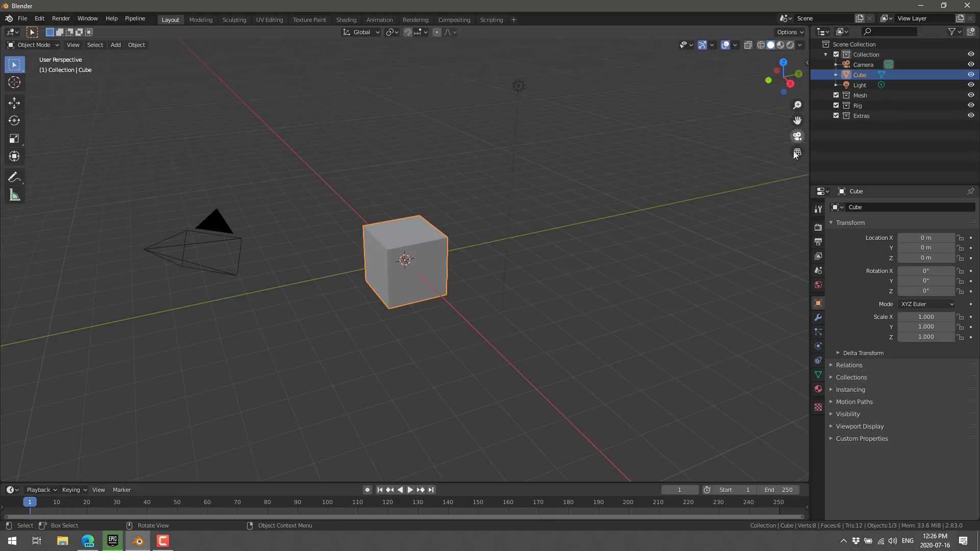
Set the scene Unit Scale to 0.01 and drag Cube into the Mesh collection.
click(819, 272)
click(833, 261)
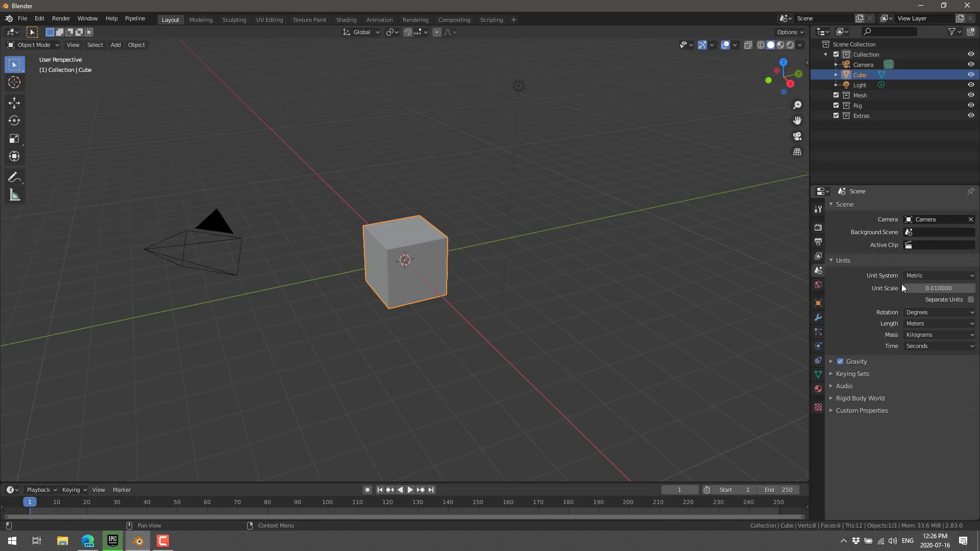
click(917, 289)
key(Return)
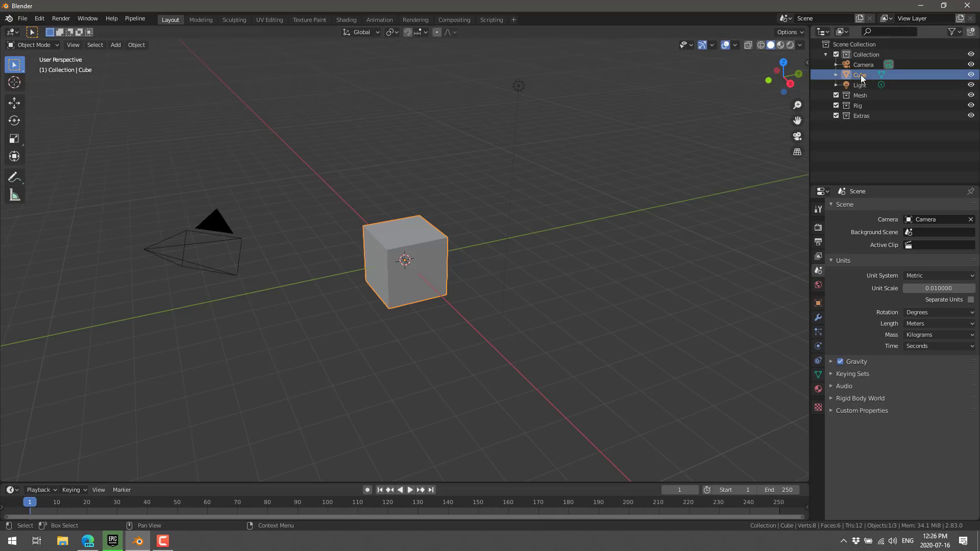
drag(861, 75, 861, 86)
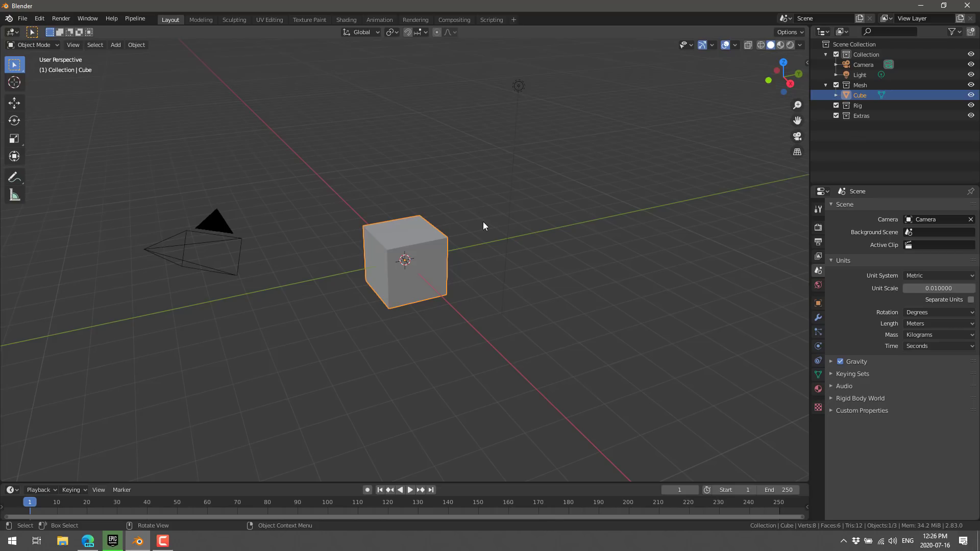
Extrude the cube's top face upward three times to form a four-segment column.
key(Tab)
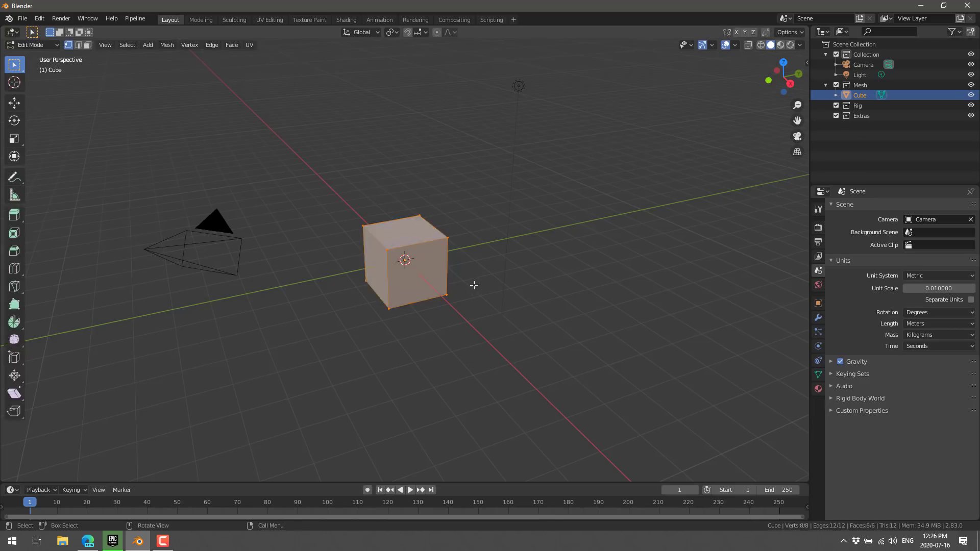
click(88, 45)
click(401, 242)
key(e)
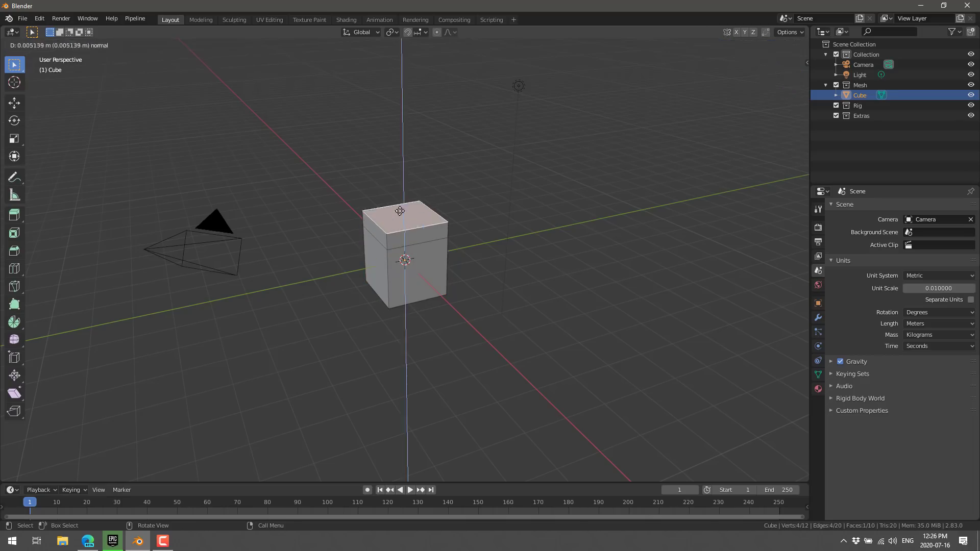
click(400, 186)
key(e)
click(402, 153)
key(e)
click(403, 135)
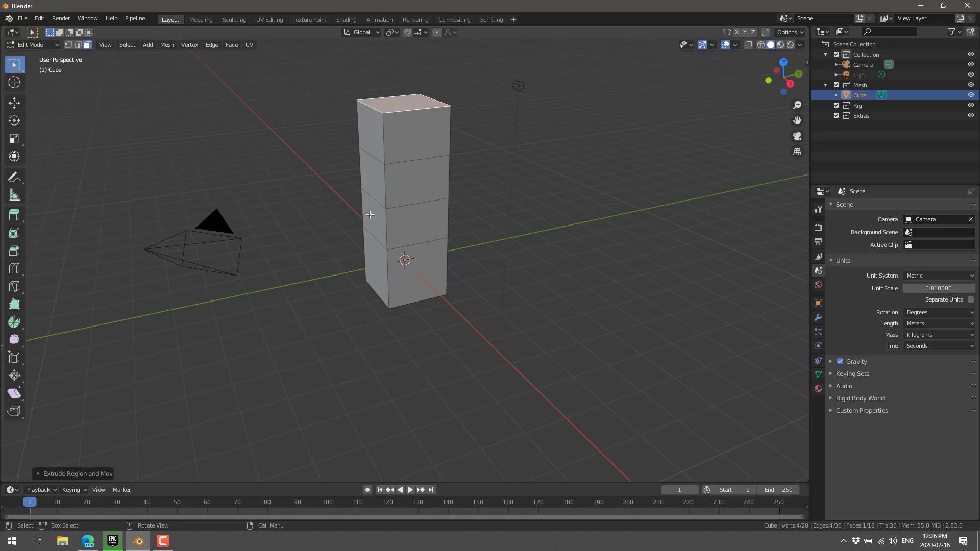
Select the column's four vertical corner edge loops and bevel them.
click(78, 45)
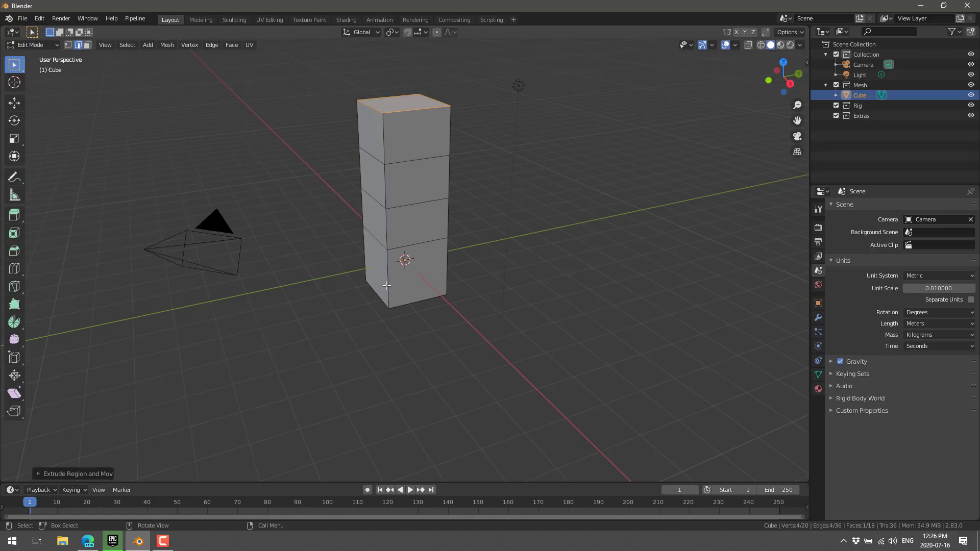
alt+click(386, 285)
alt+shift+click(364, 258)
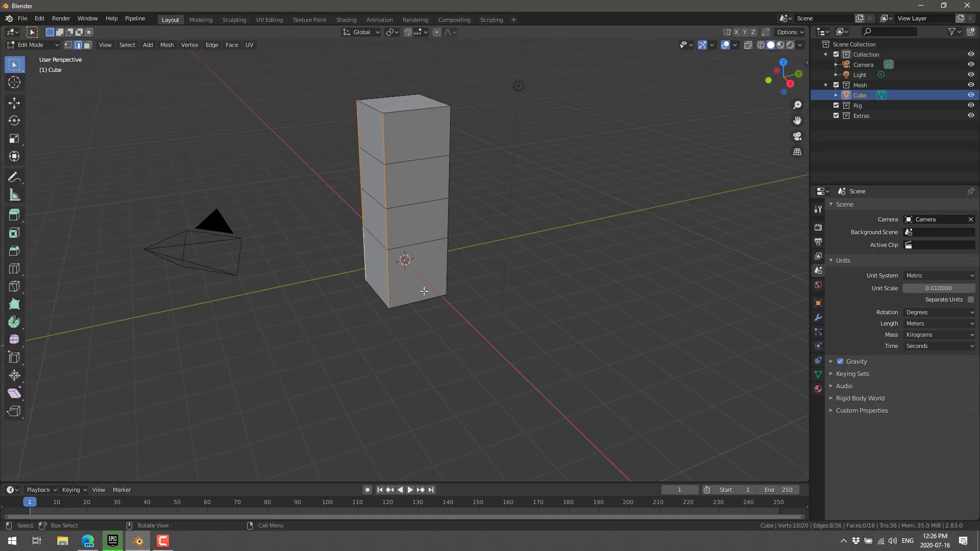
middle_drag(364, 258, 593, 279)
alt+shift+click(427, 280)
alt+shift+click(449, 269)
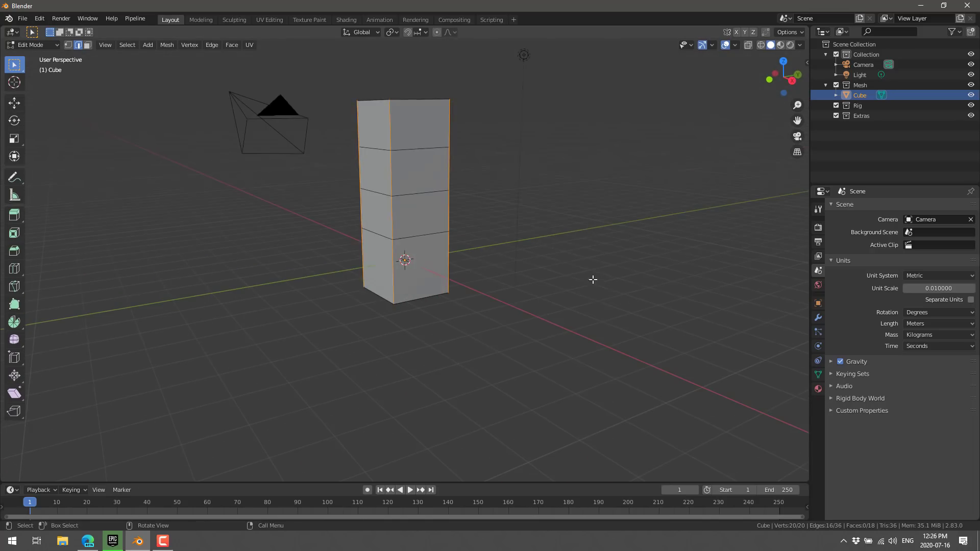
key(ctrl+e)
click(534, 257)
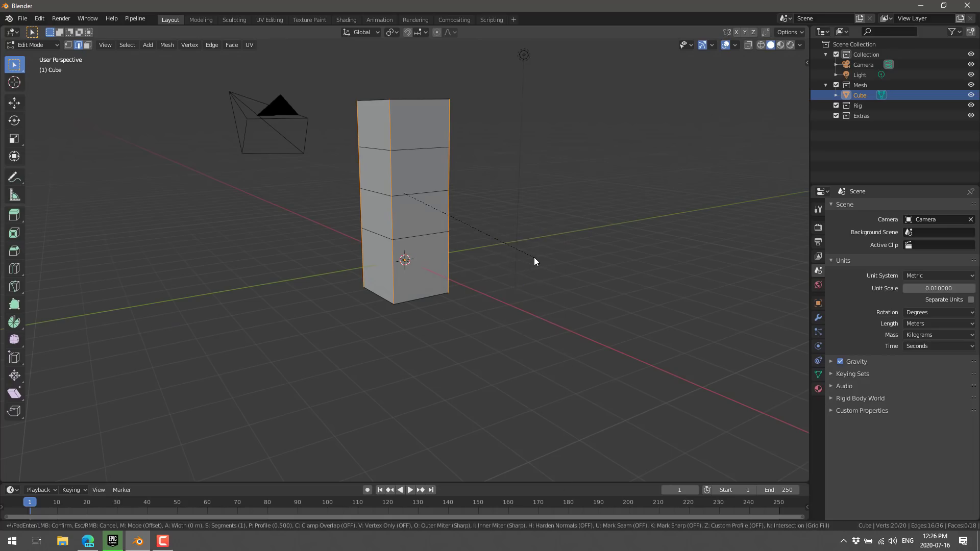
click(550, 257)
middle_drag(550, 257, 603, 274)
key(Tab)
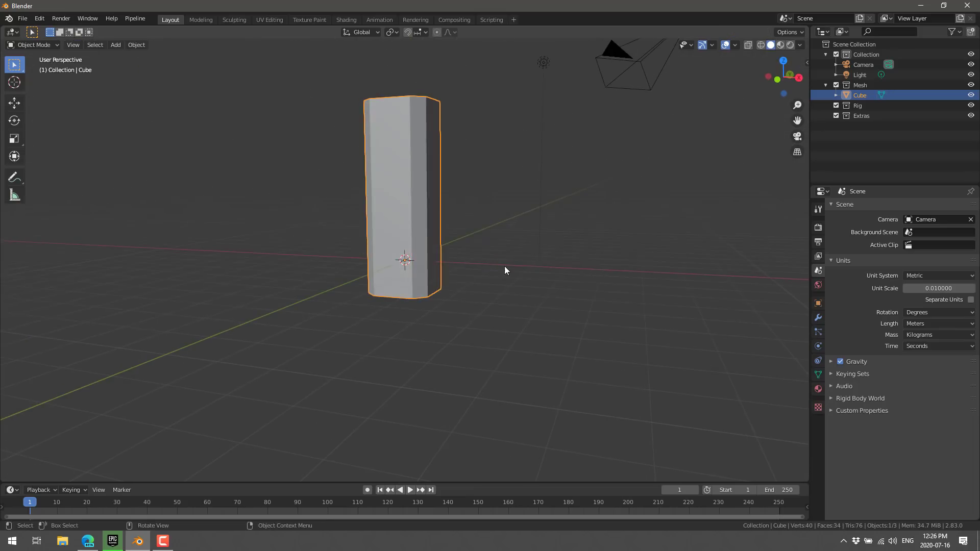
middle_drag(504, 271, 542, 281)
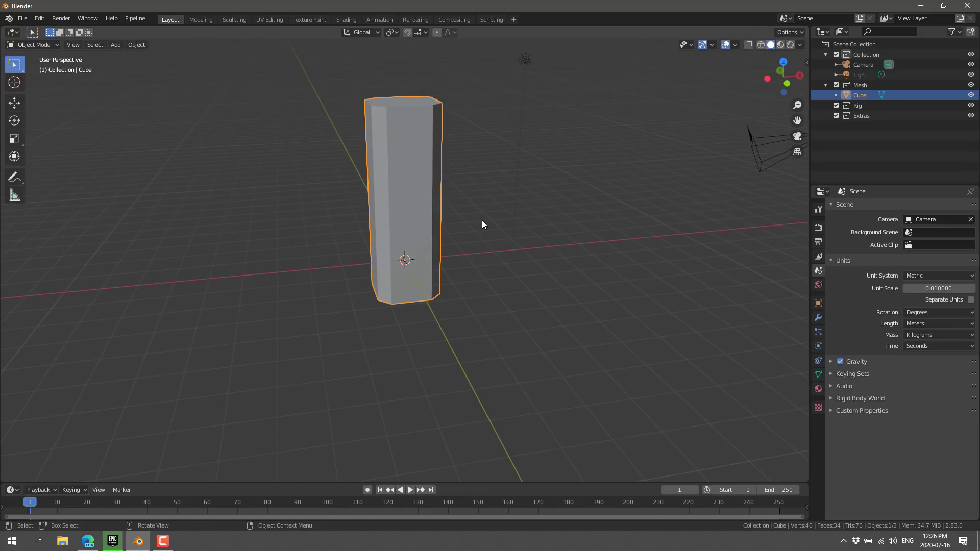
Select the whole column mesh and UV-unwrap it with Cube Projection.
key(Tab)
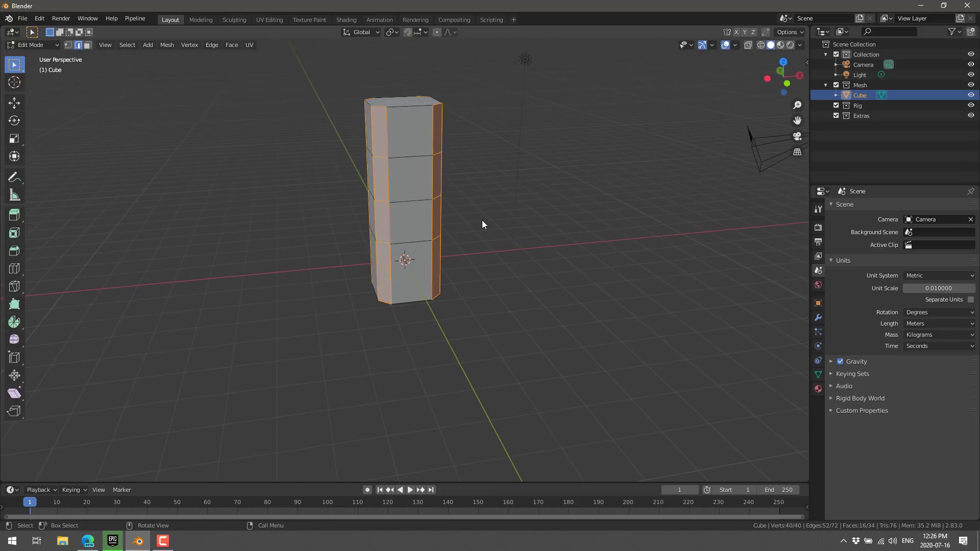
key(u)
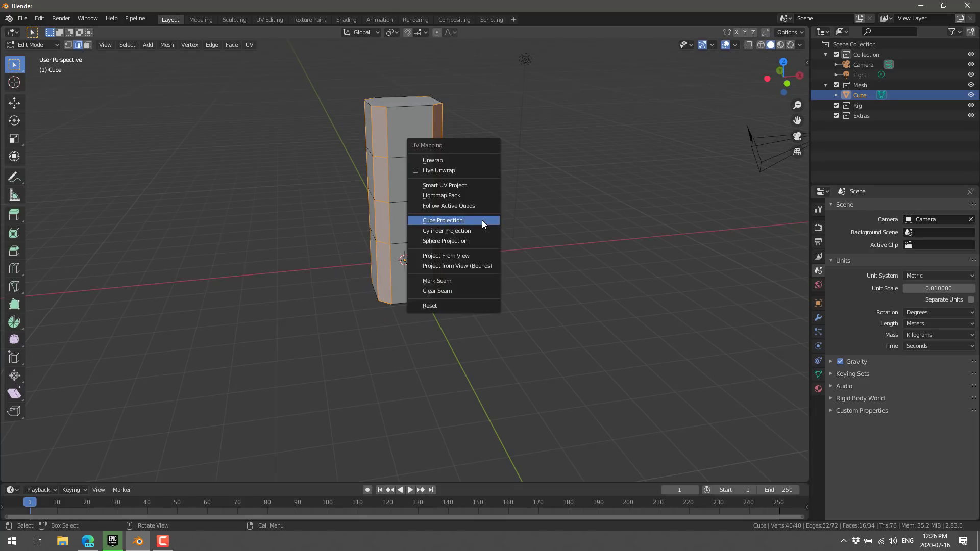
click(461, 223)
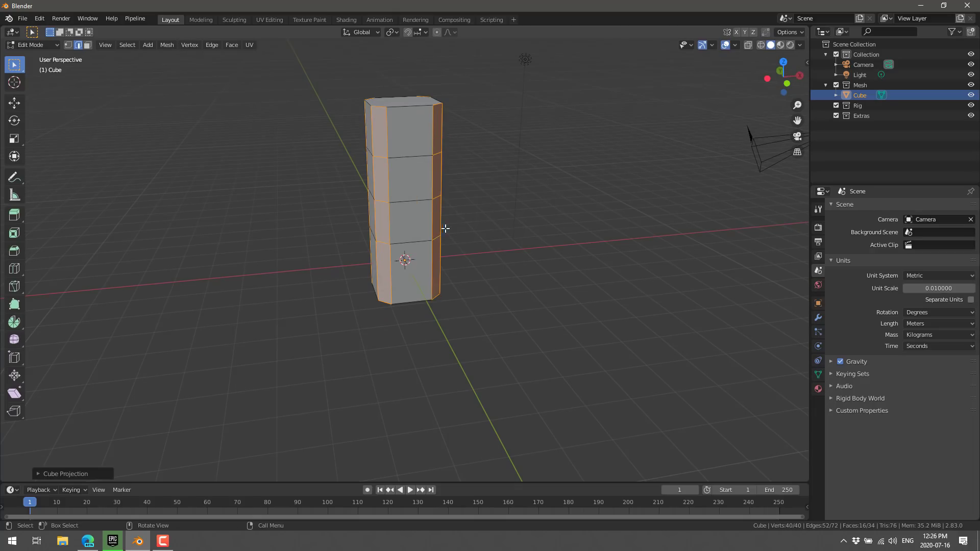
key(a)
key(u)
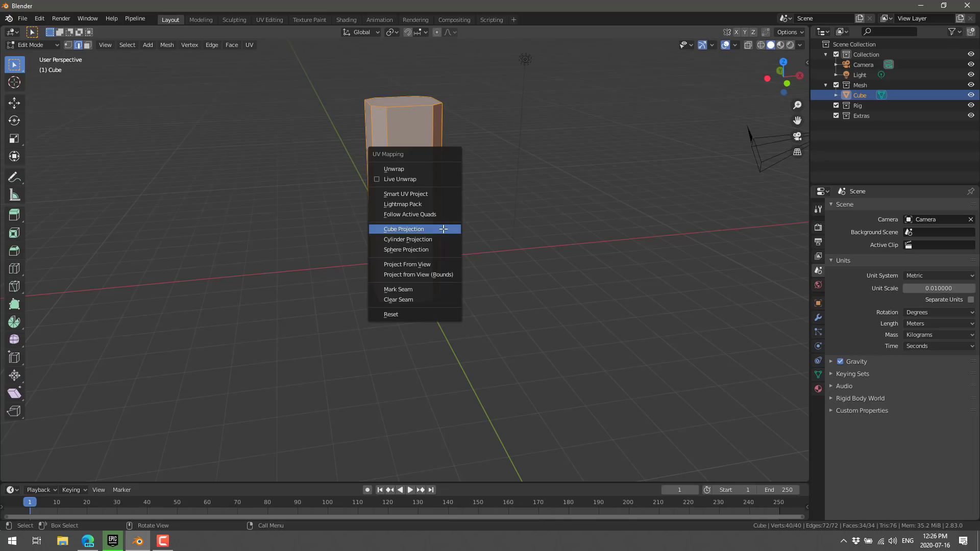
click(443, 229)
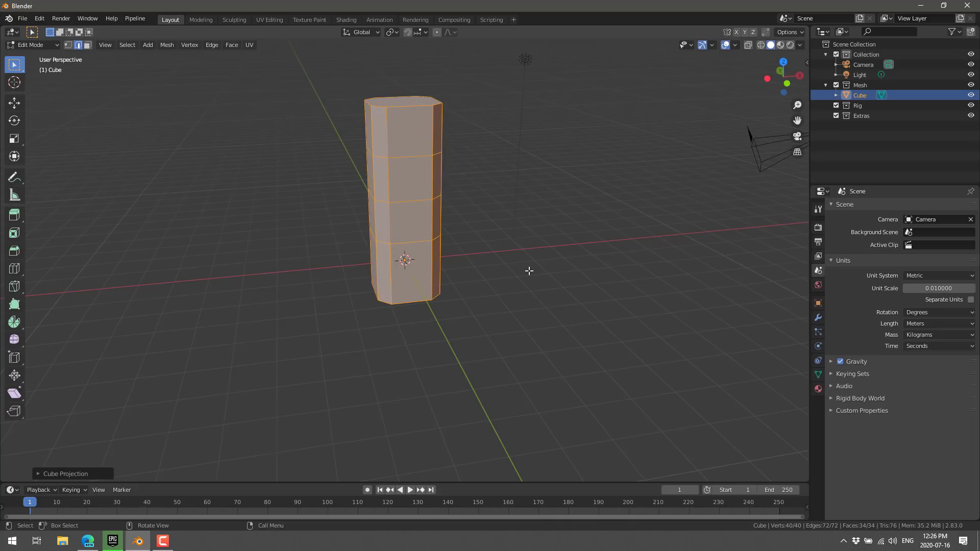
key(Tab)
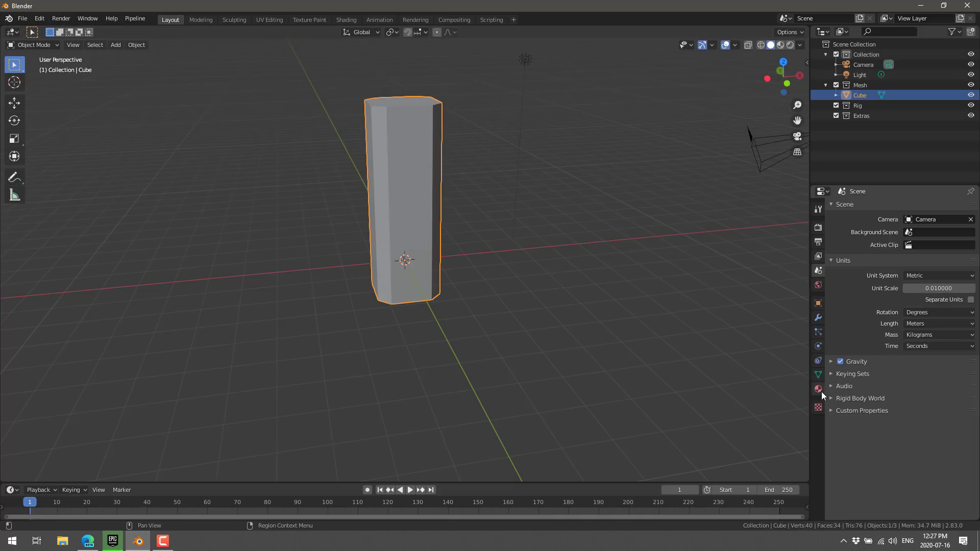
In the Shading workspace, add an Image Texture node left of the Principled BSDF.
click(270, 19)
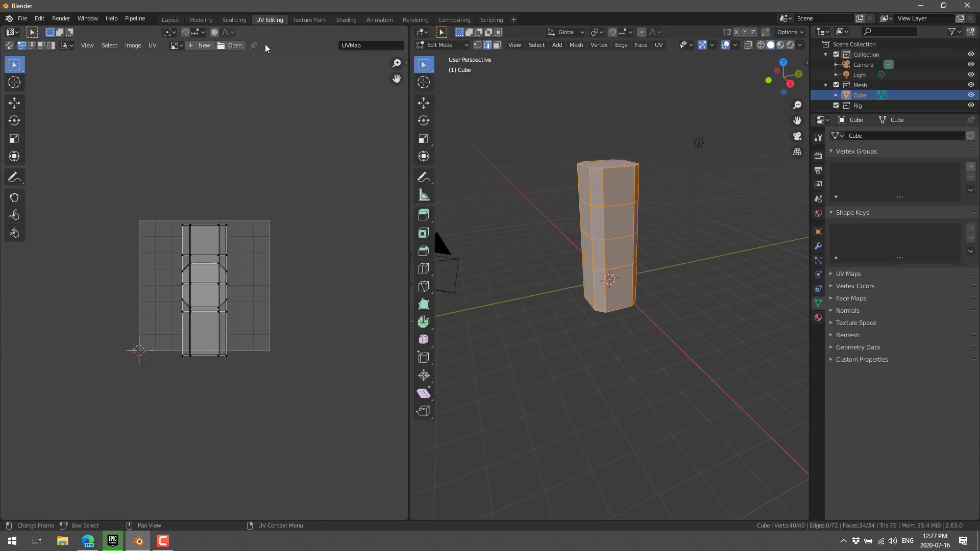
click(235, 19)
click(343, 19)
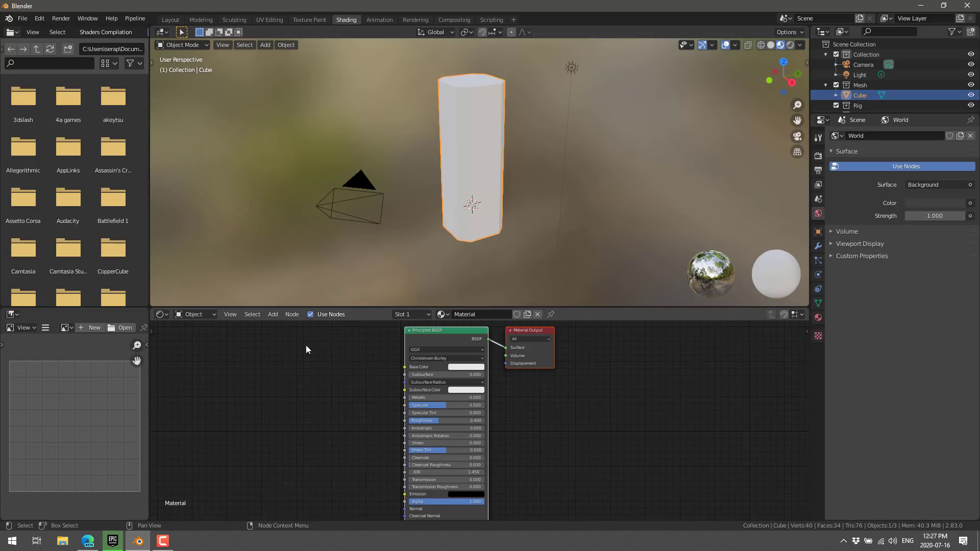
click(274, 315)
mouse_move(292, 371)
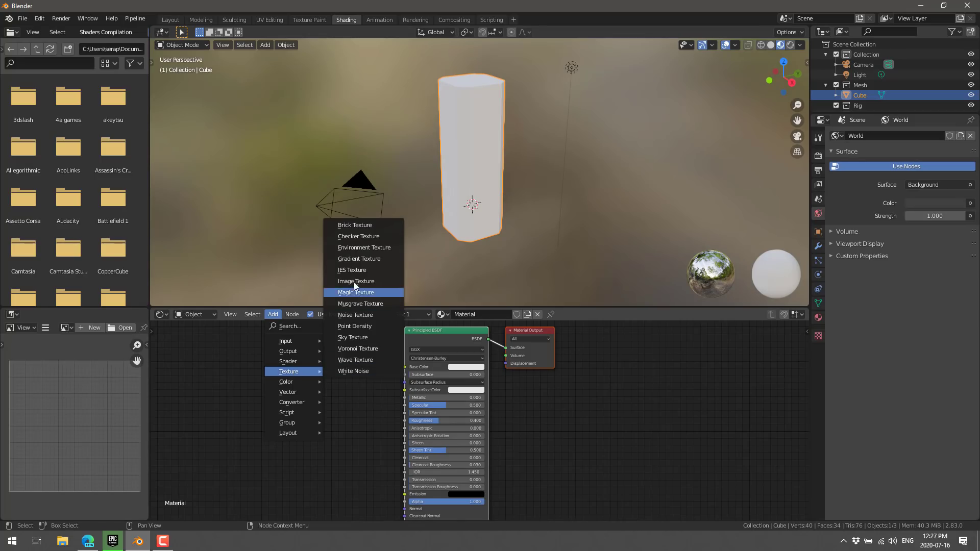
click(354, 281)
click(299, 388)
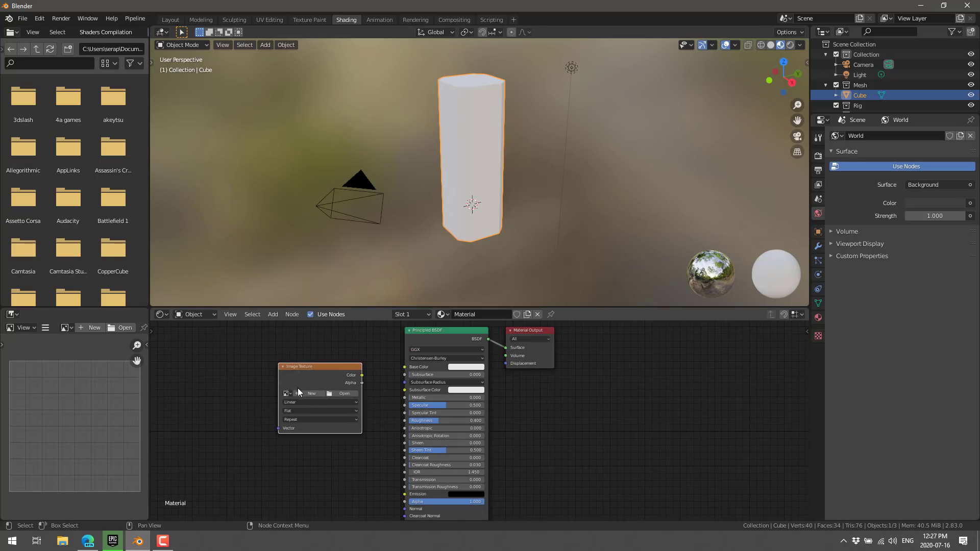
Load ColorGrid.png from the temp folder and connect its Color to Base Color.
click(339, 394)
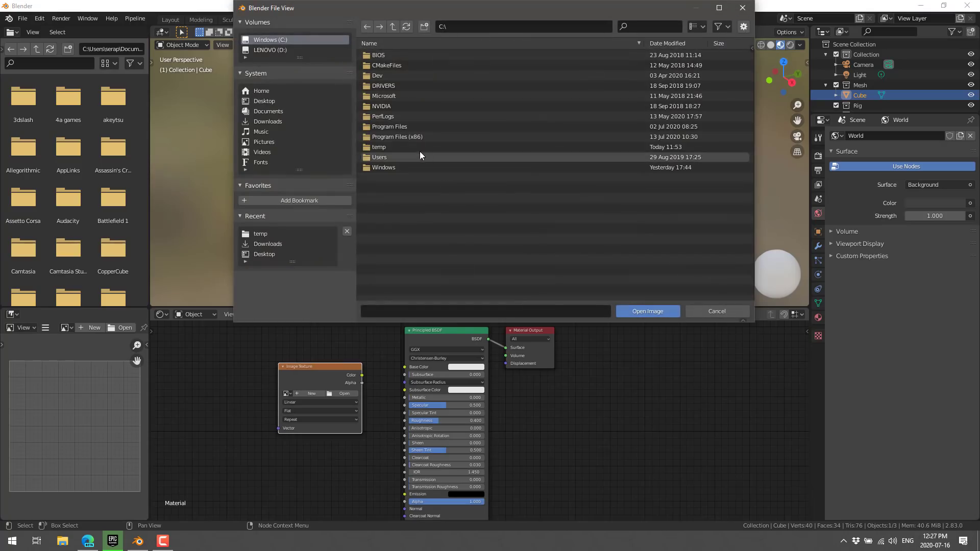
double_click(389, 146)
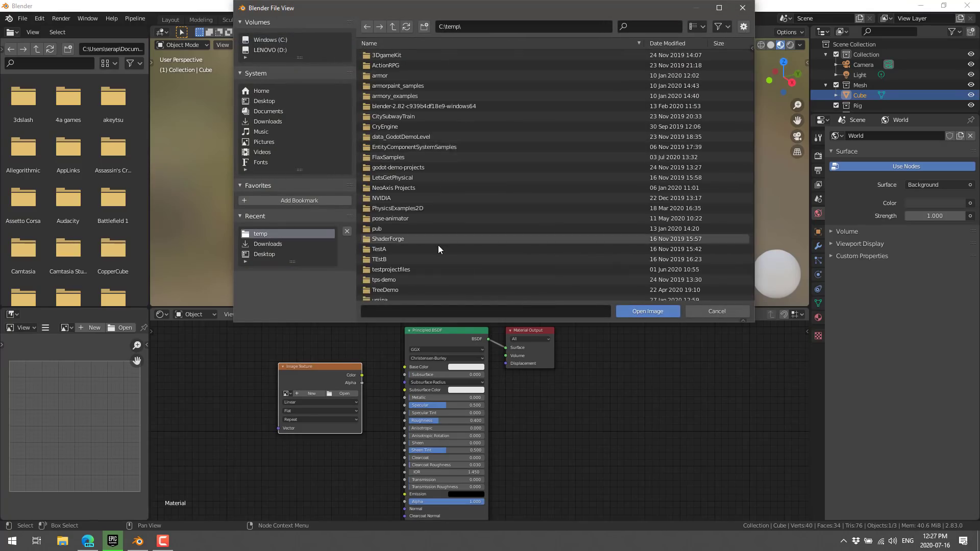
scroll(437, 244, down, 5)
double_click(393, 254)
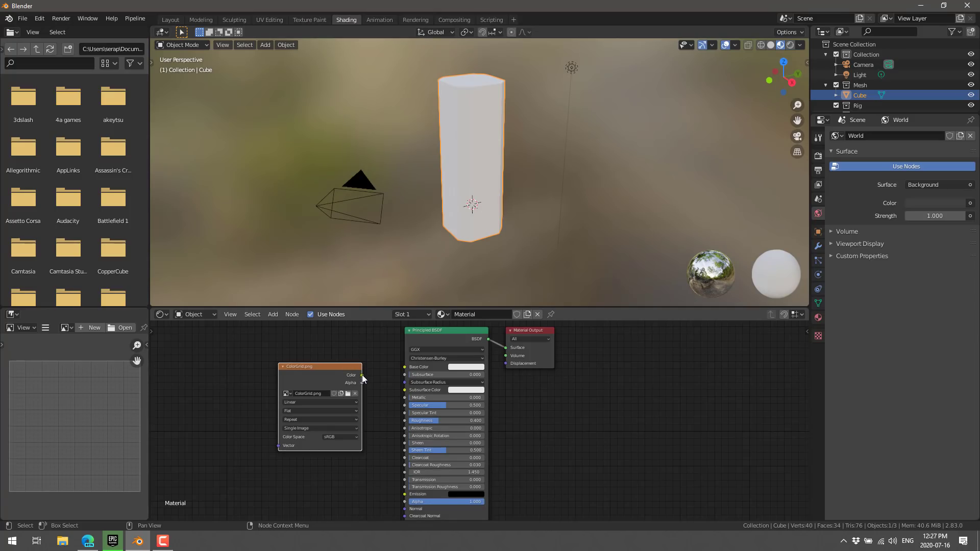
drag(362, 379, 404, 367)
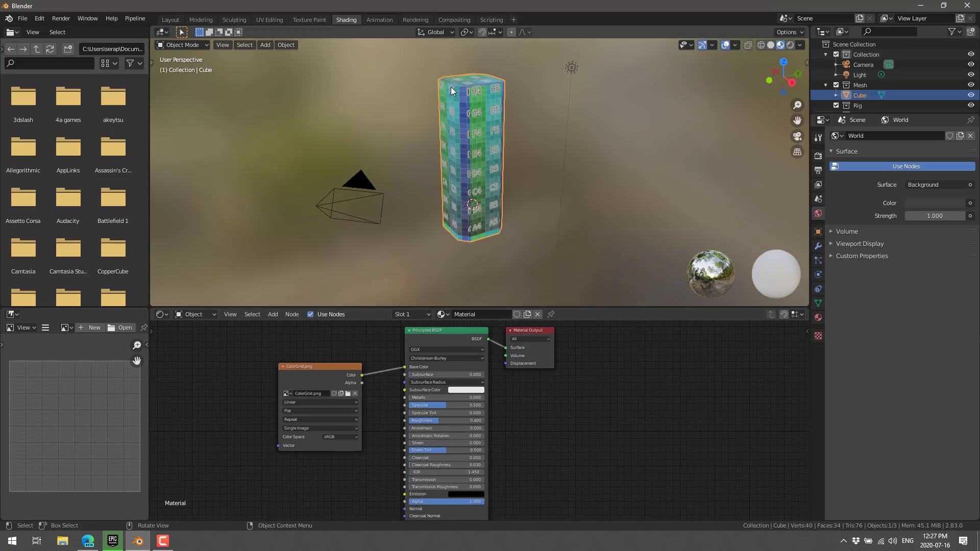
middle_drag(451, 90, 565, 161)
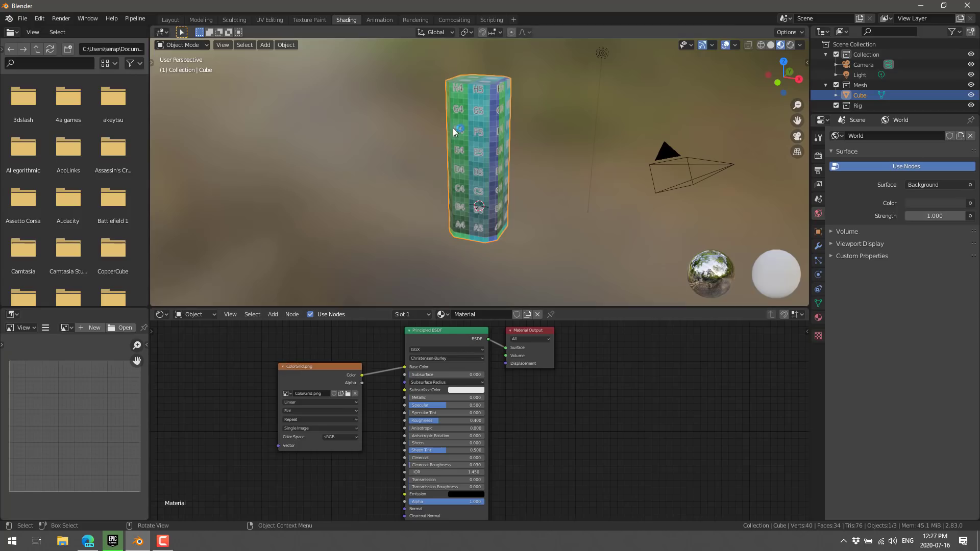
Back in Layout, make the camera, Collection, Mesh and Extras collections visible again.
click(171, 19)
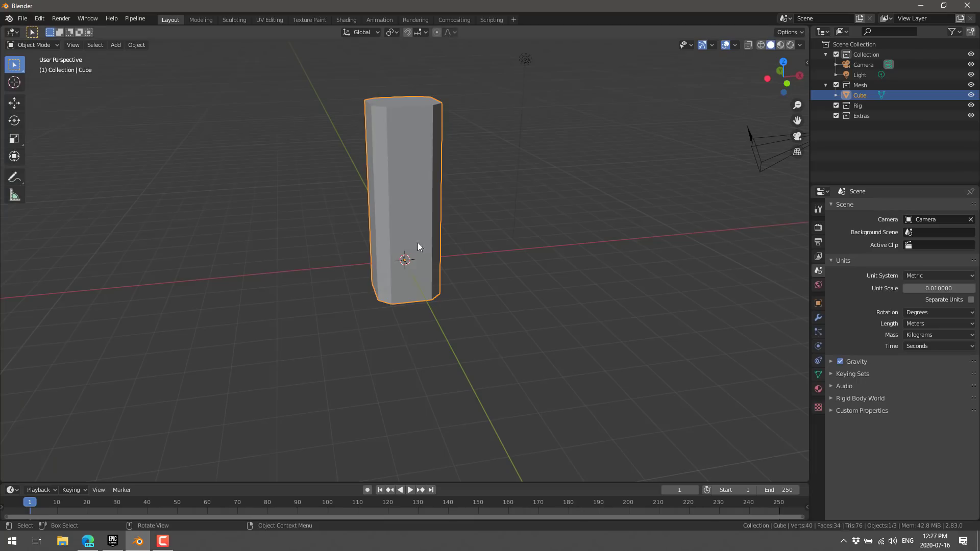
key(3)
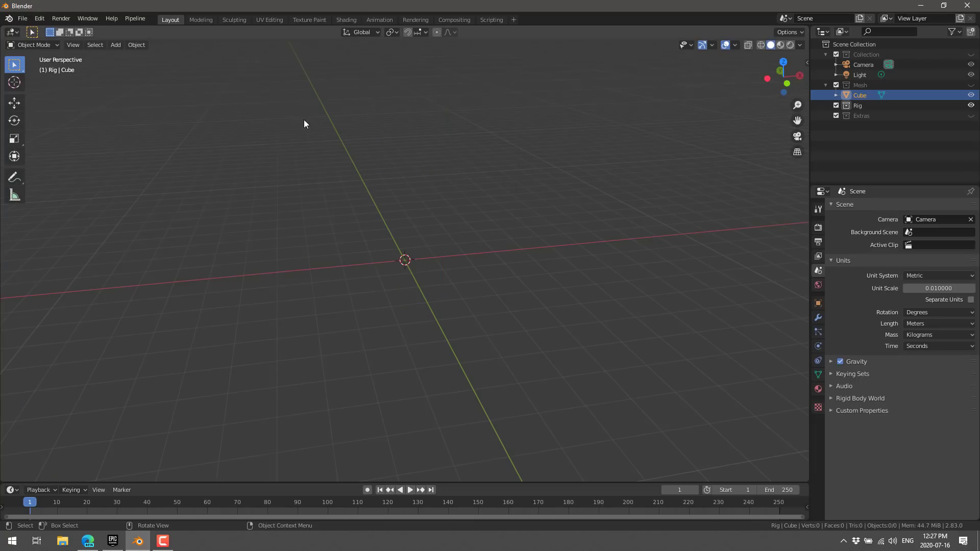
click(971, 65)
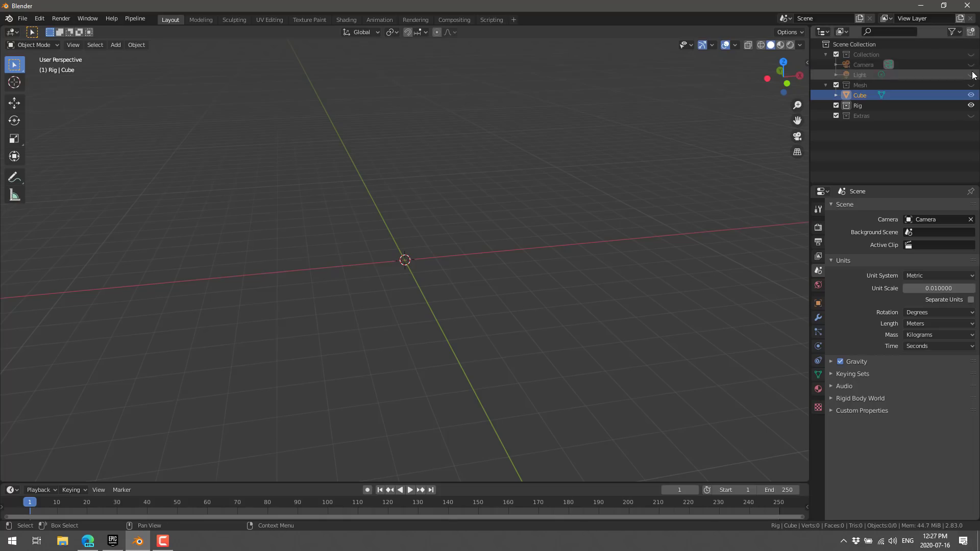
click(971, 65)
click(972, 55)
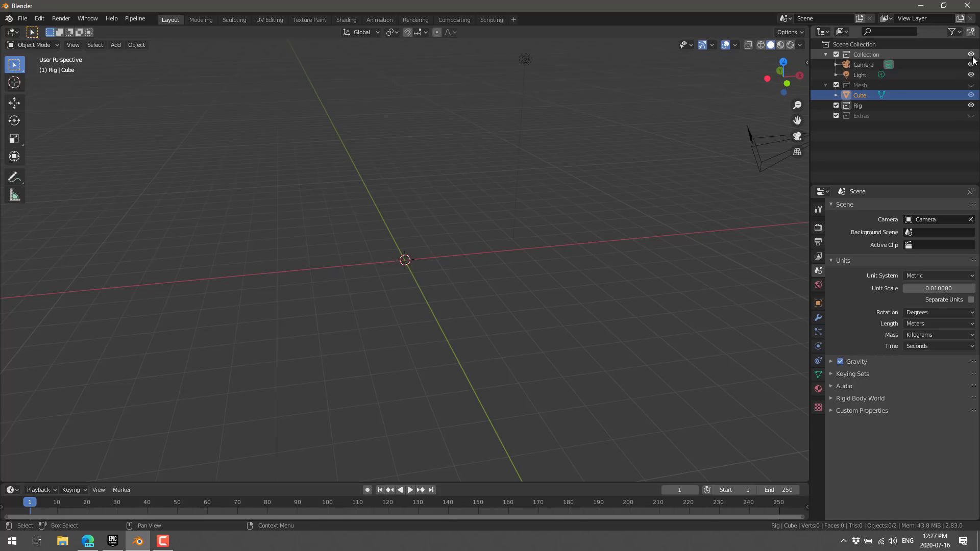
click(971, 85)
click(971, 116)
middle_drag(549, 220, 540, 232)
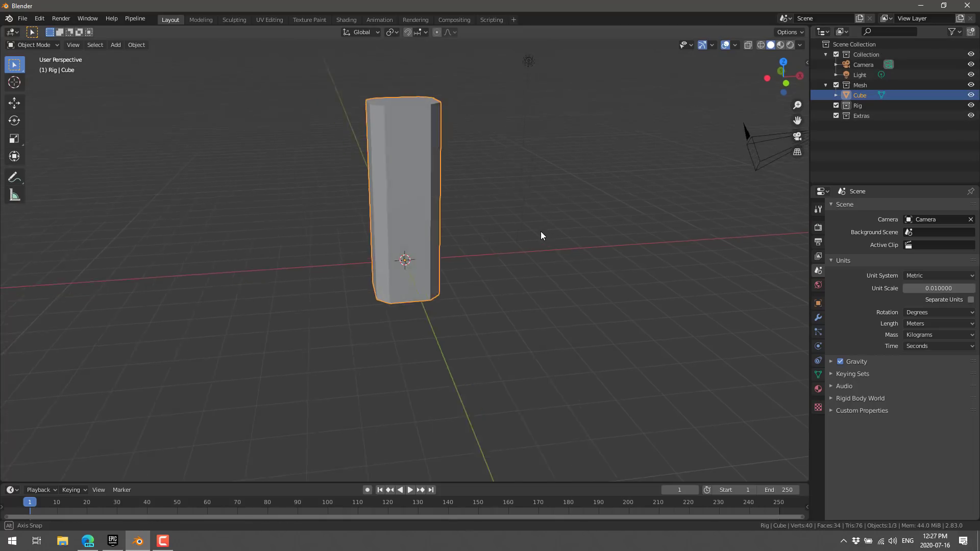
Check the Input settings in Preferences, with Emulate Numpad on, and close Preferences.
click(39, 18)
click(55, 163)
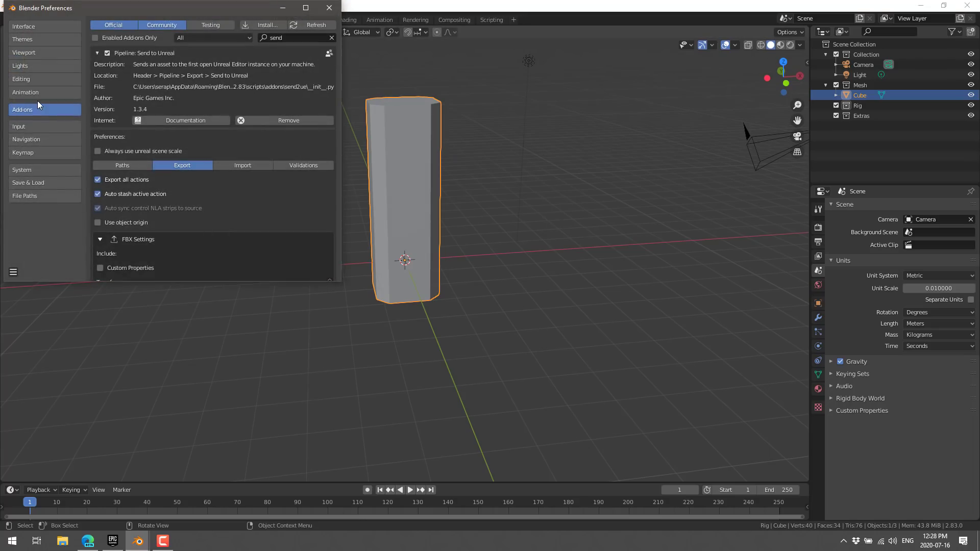
click(30, 128)
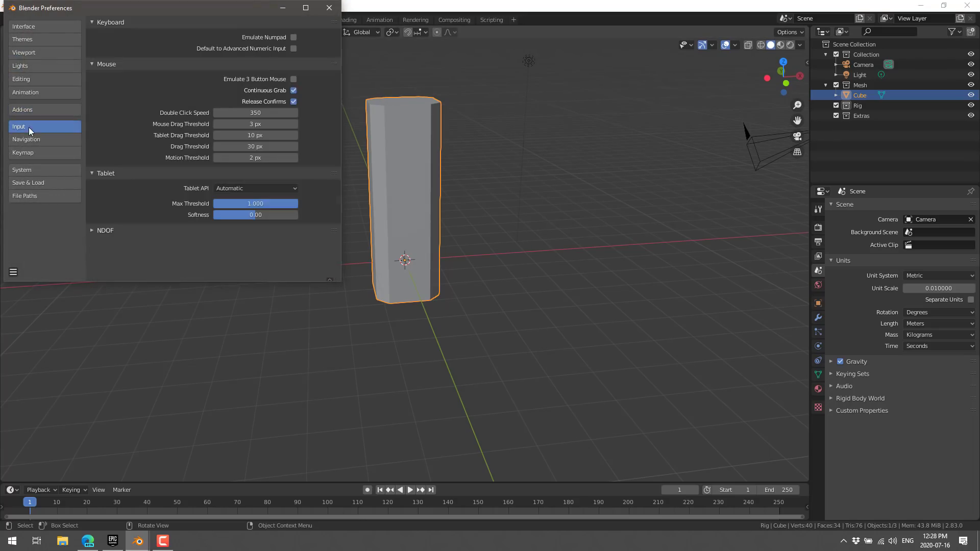
click(329, 8)
In Right view with wireframe shading, add an armature and move it down to the column's base.
key(3)
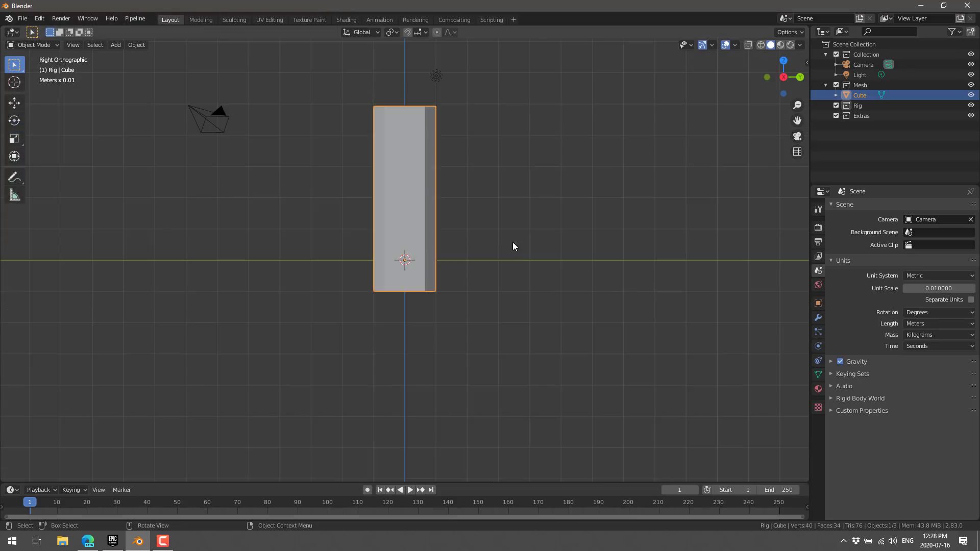
key(z)
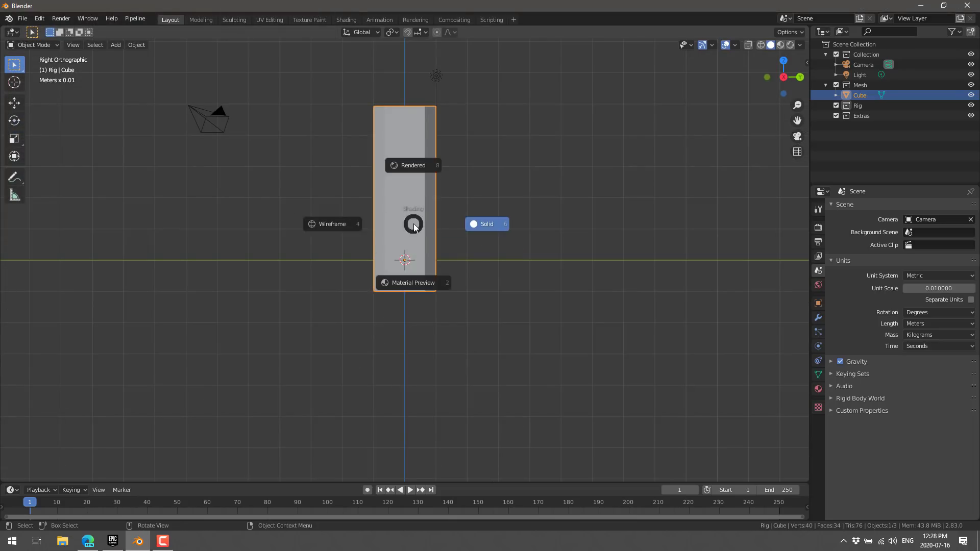
click(343, 223)
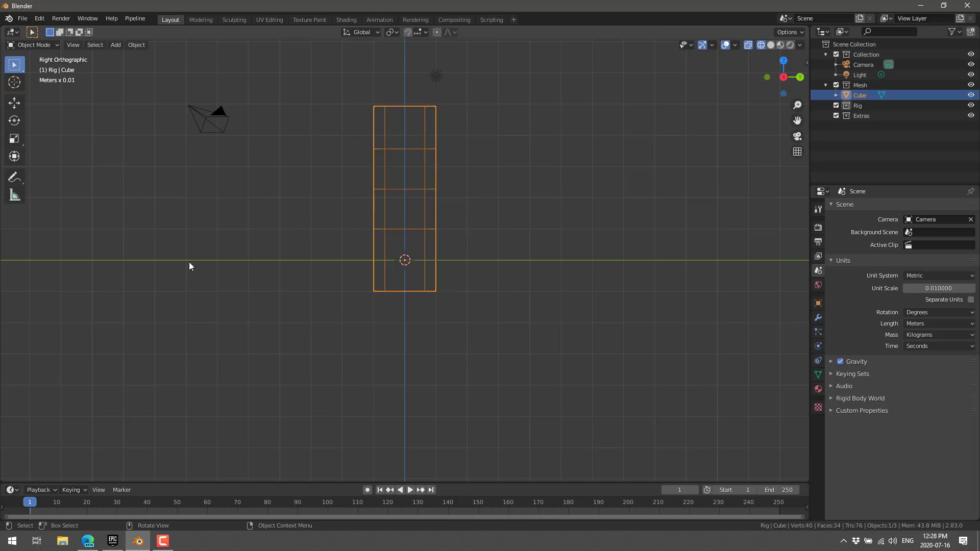
click(117, 45)
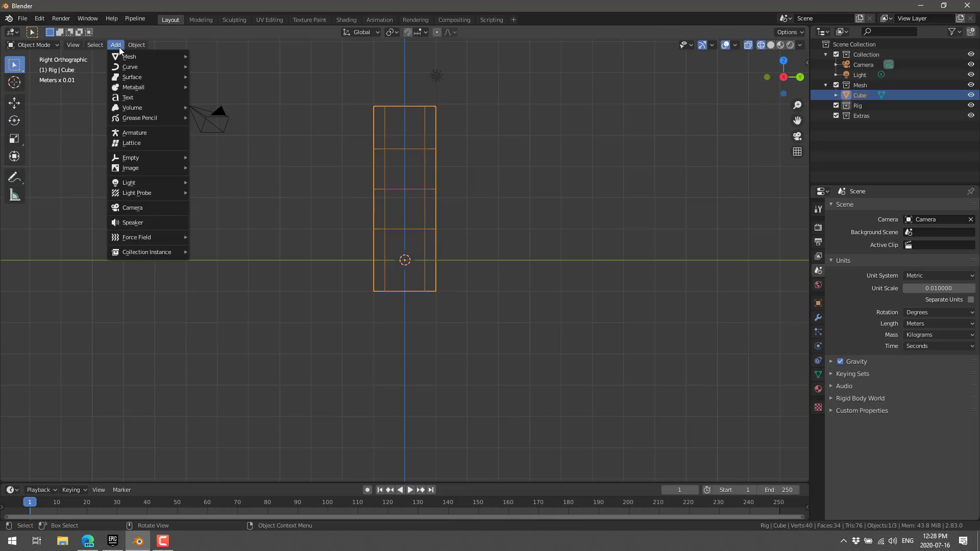
mouse_move(145, 161)
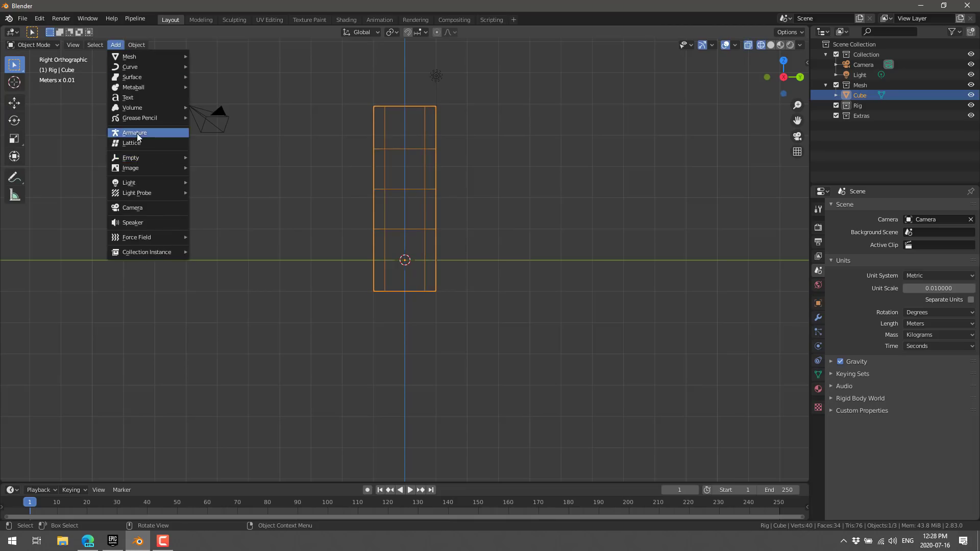
click(137, 133)
key(g)
key(z)
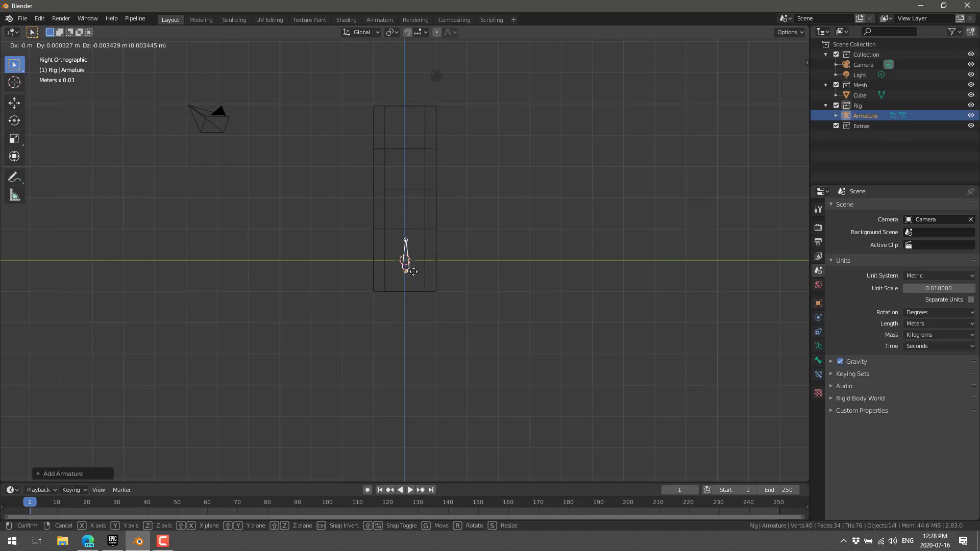
click(412, 287)
Extrude three more bones up to the column's top, giving a four-bone chain.
key(Tab)
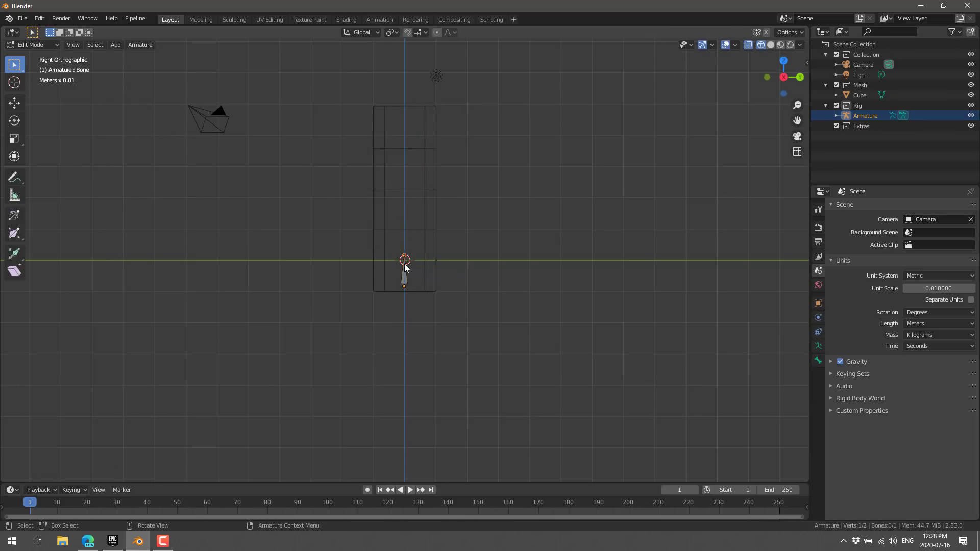
key(e)
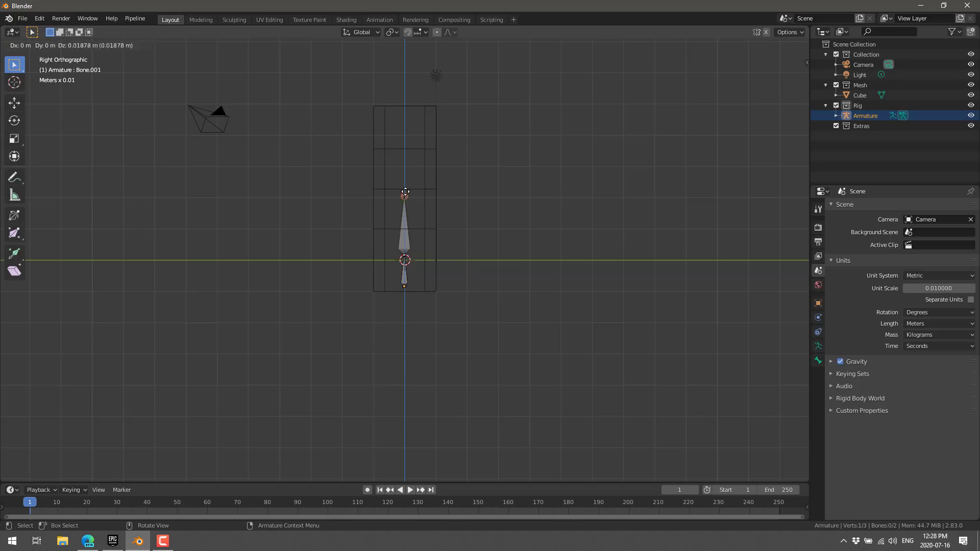
click(405, 192)
key(e)
click(406, 141)
key(e)
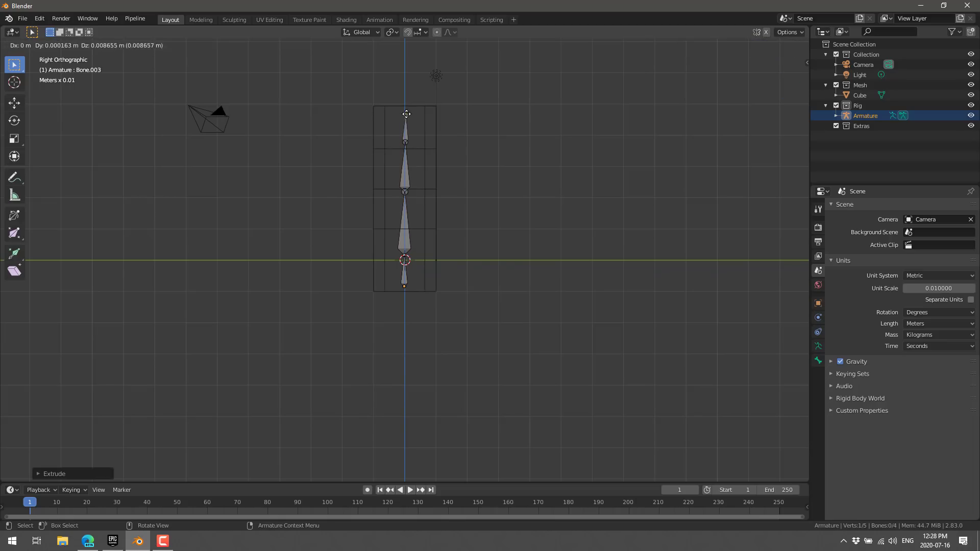
click(406, 116)
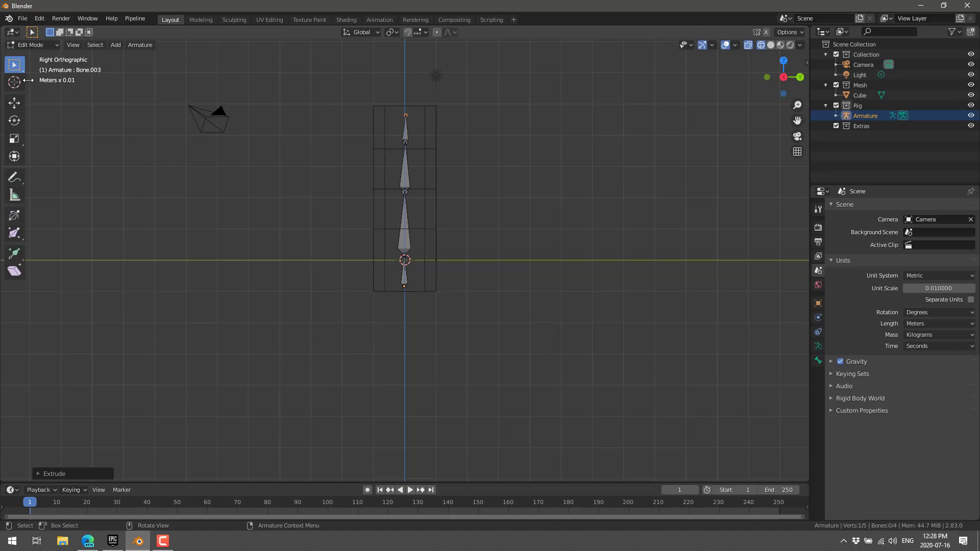
key(Tab)
Parent the column mesh to the Armature with Automatic Weights.
click(379, 201)
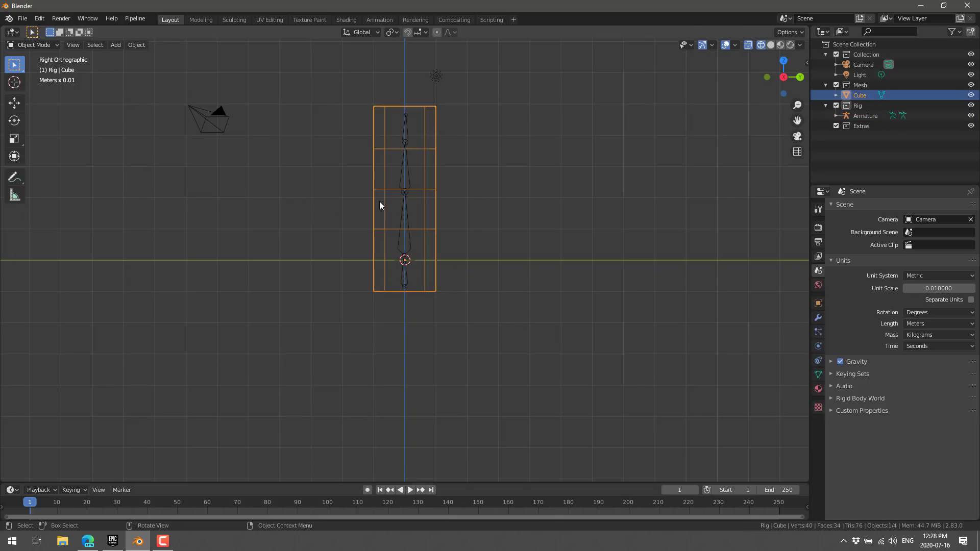
shift+click(402, 277)
key(ctrl+p)
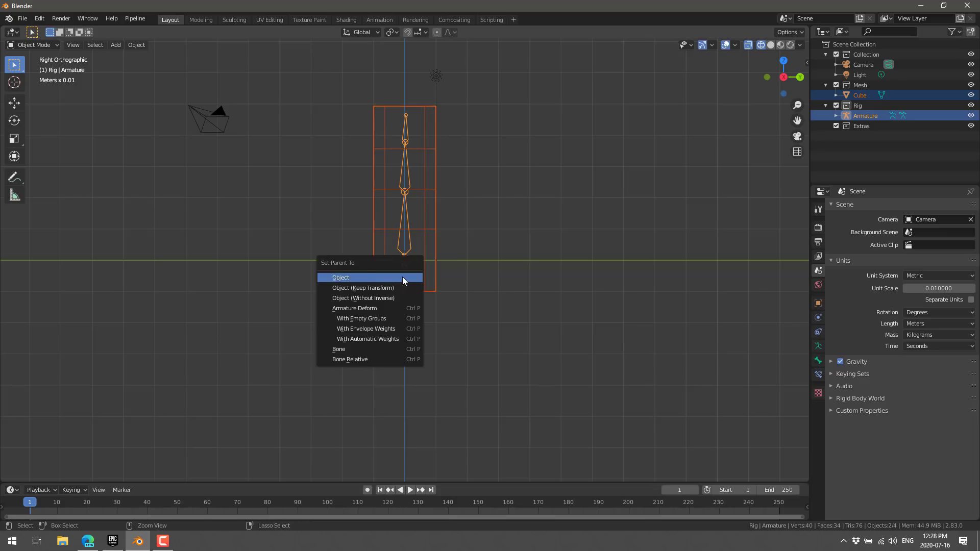
click(388, 338)
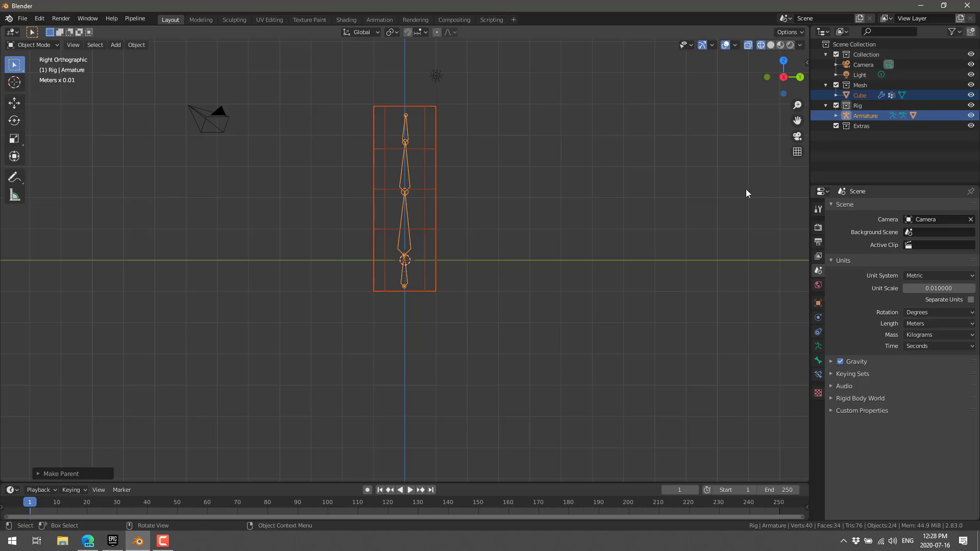
Leave only the Armature selected, via the Rig collection in the Outliner.
click(875, 140)
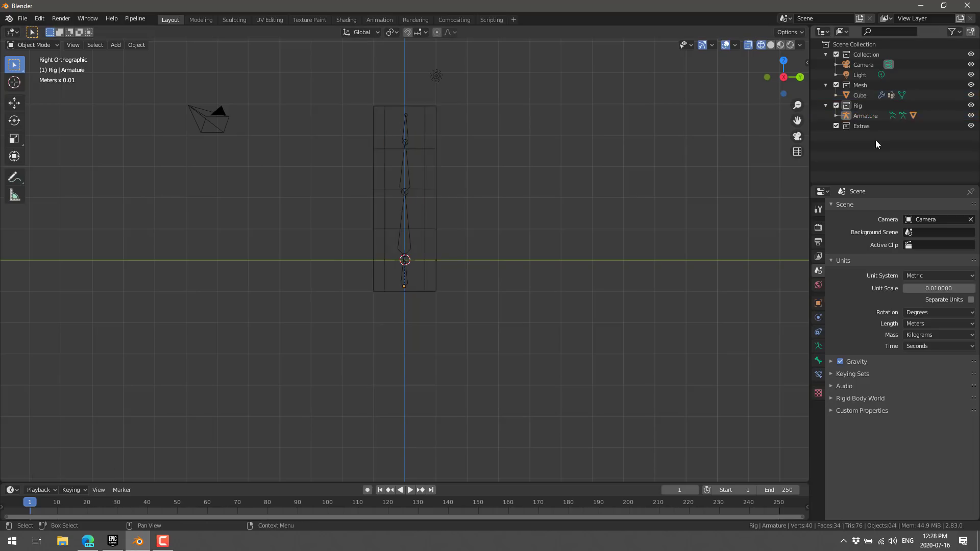
click(865, 115)
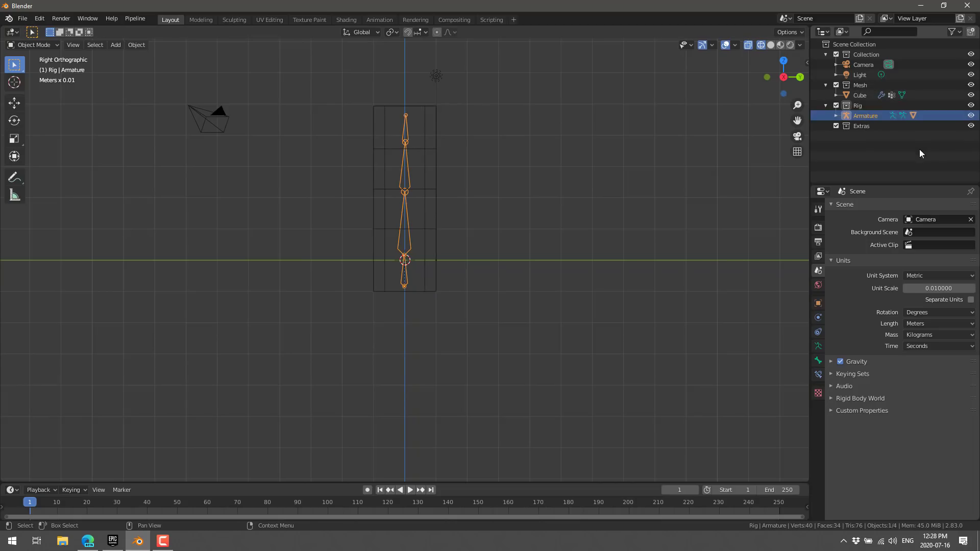
click(826, 105)
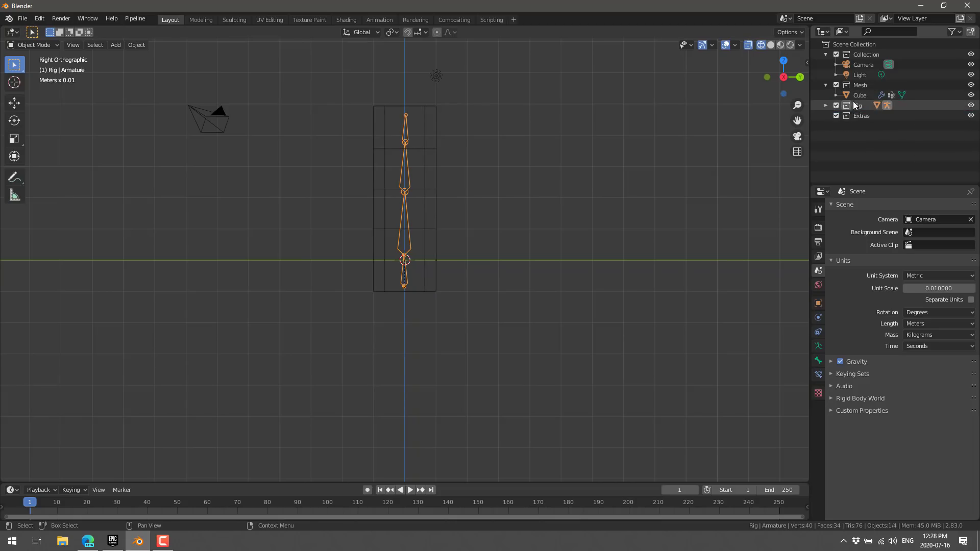
click(826, 105)
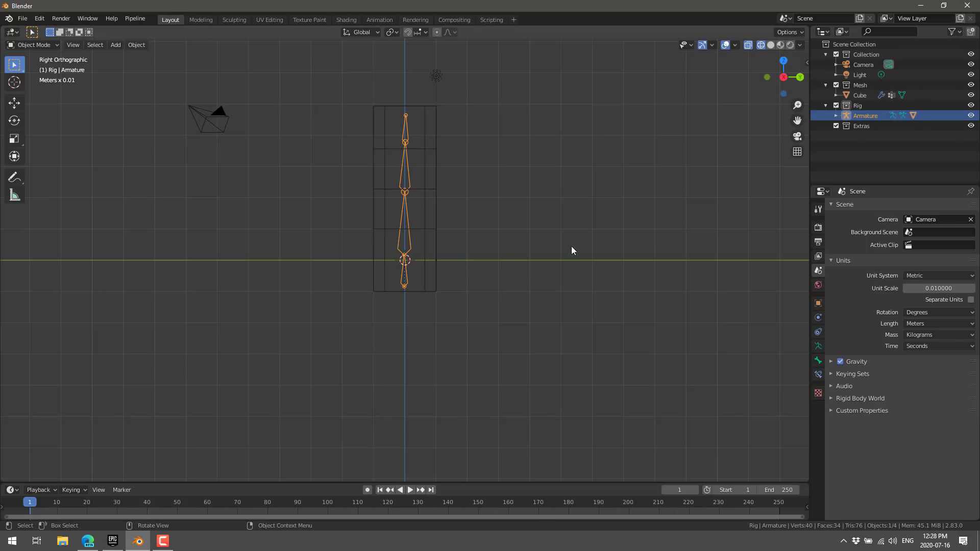
click(489, 259)
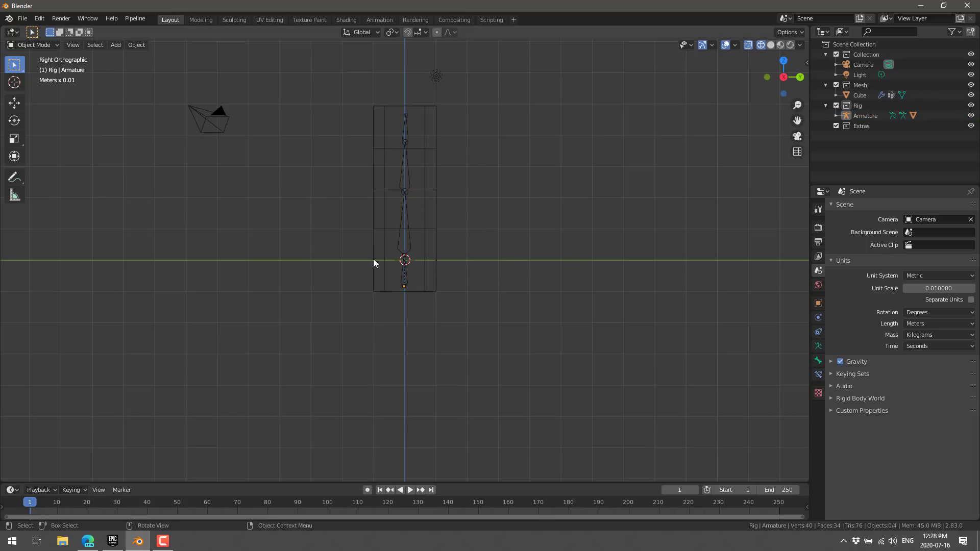
click(408, 271)
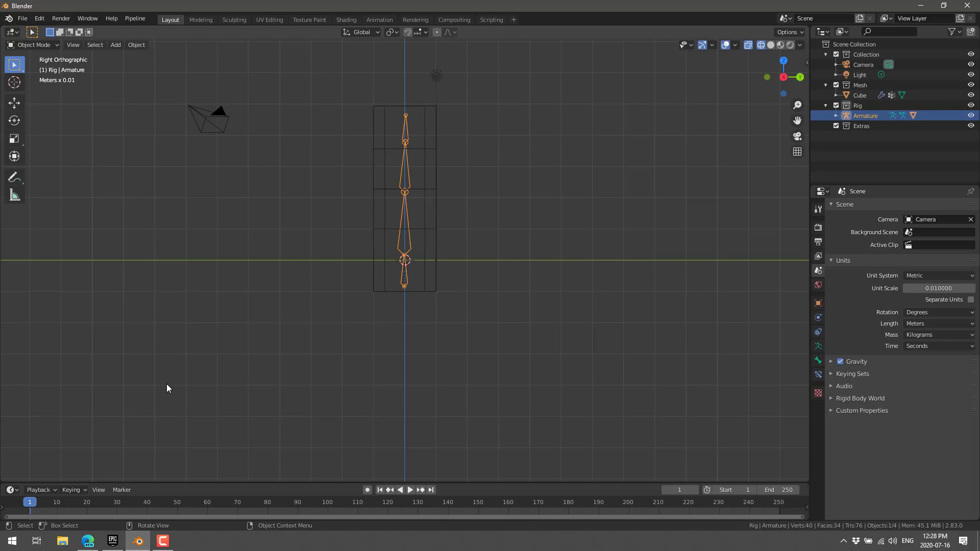
Switch to the Animation workspace with the Action Editor in the bottom editor.
click(381, 23)
click(69, 384)
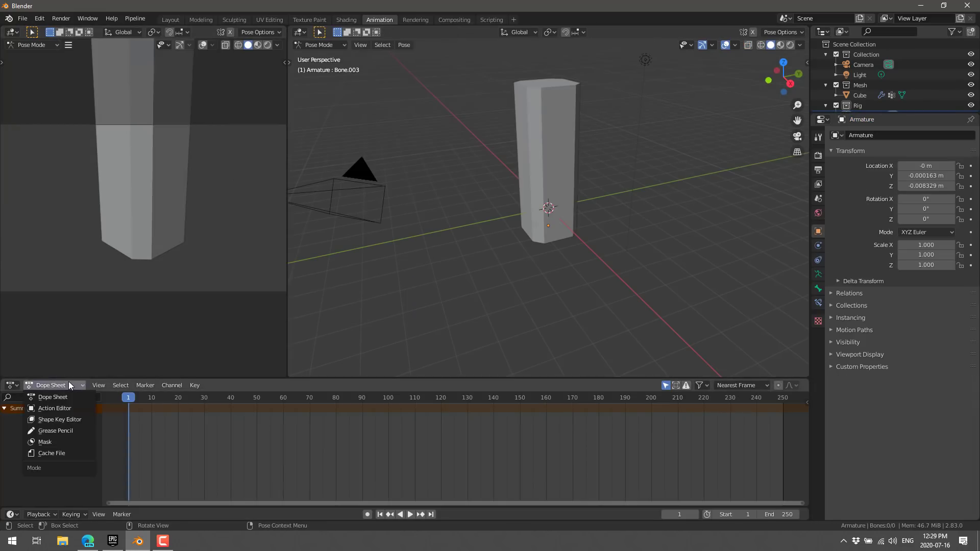
click(60, 407)
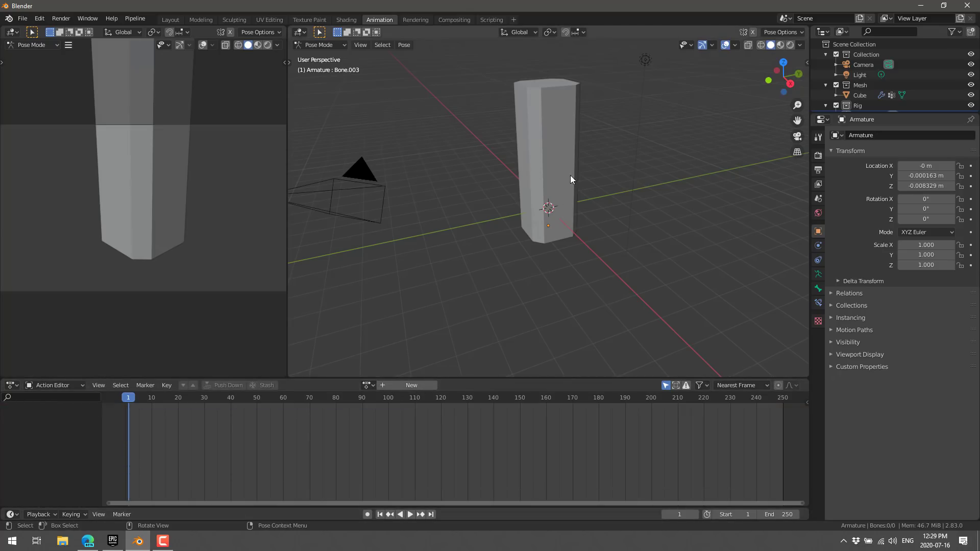
Show the column in wireframe shading and select its bottom bone.
key(z)
click(486, 195)
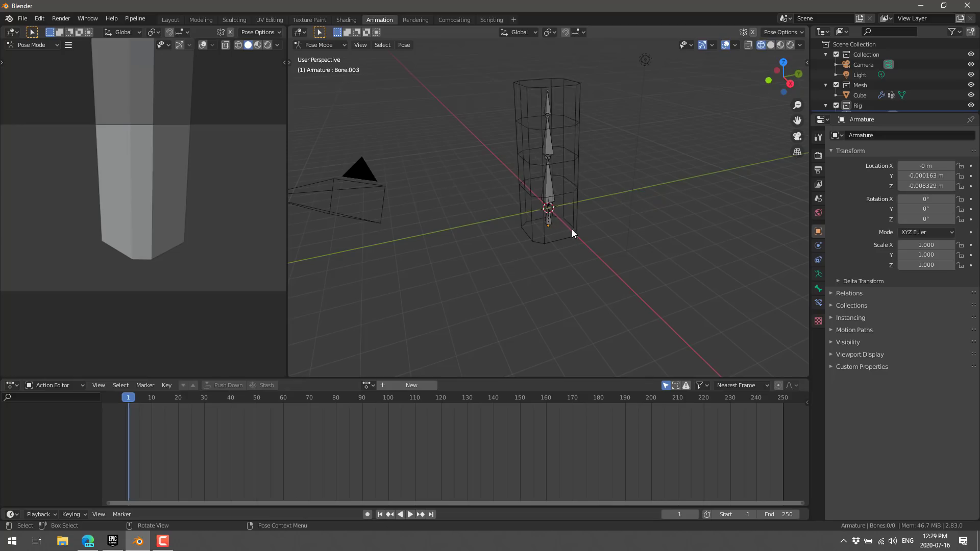
click(548, 220)
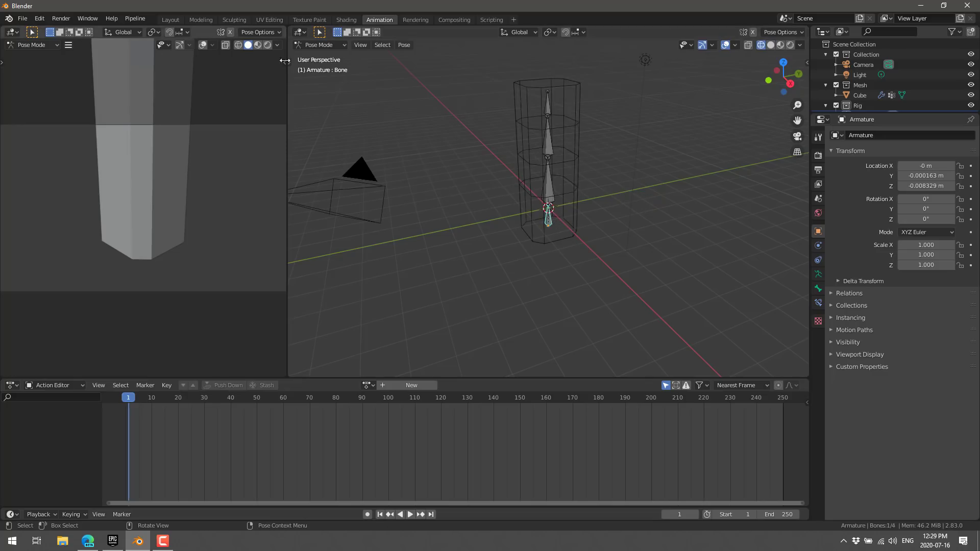
Key all four bones' rotation at frame 1 and name the new action BEND.
click(547, 175)
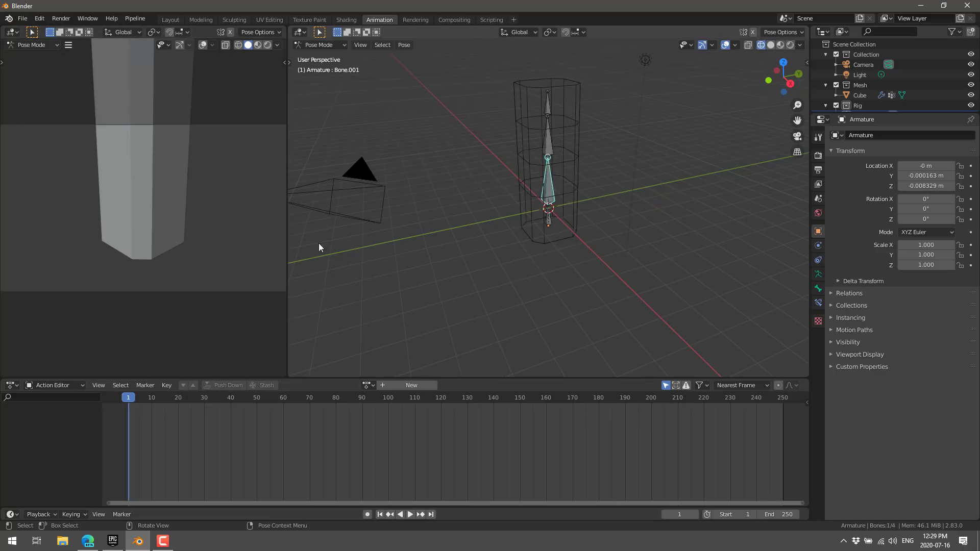
key(a)
key(i)
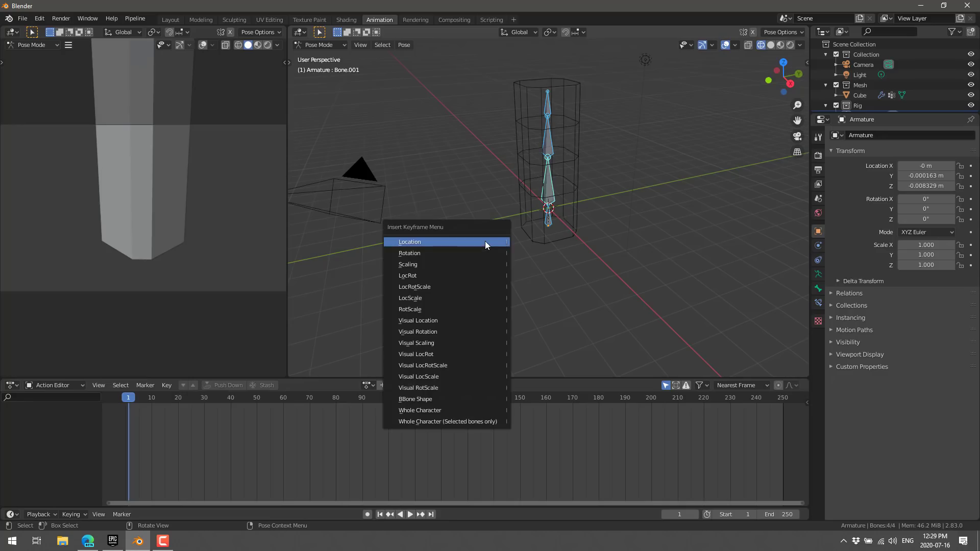
click(439, 253)
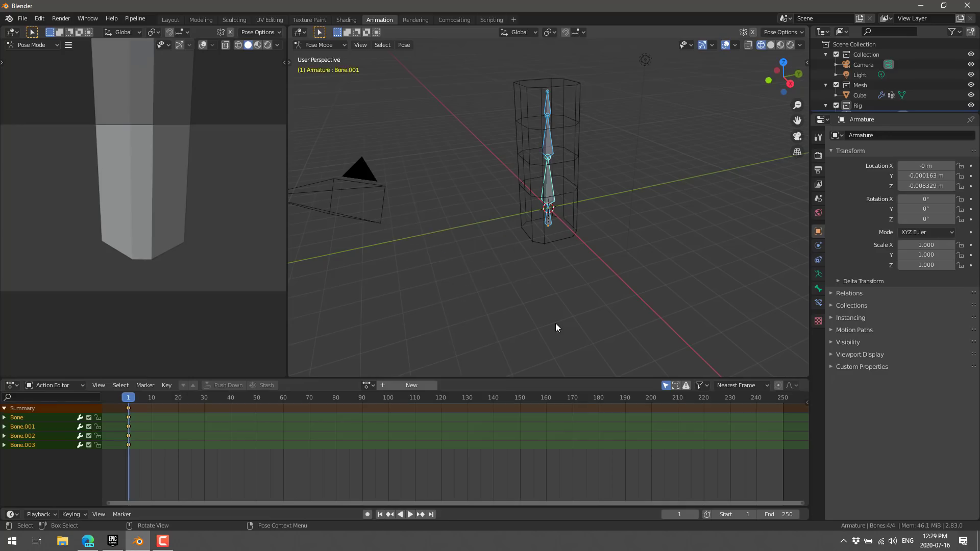
click(394, 386)
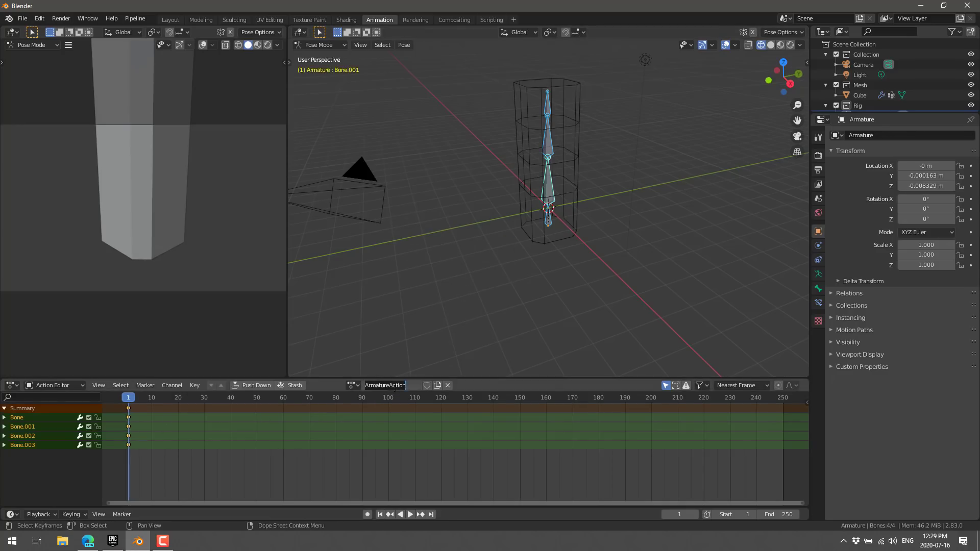
text(BEND)
key(Return)
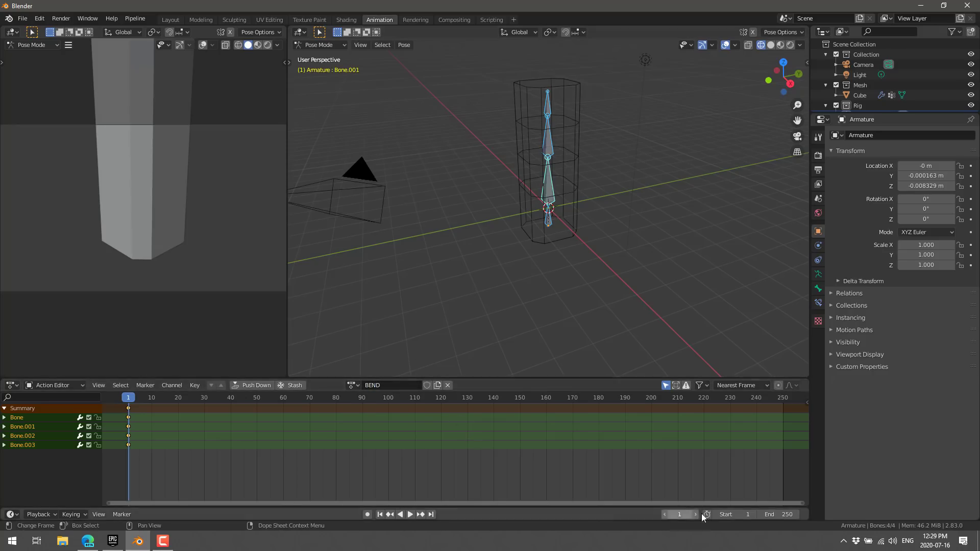
Set the animation's end frame to 20.
click(781, 516)
text(20)
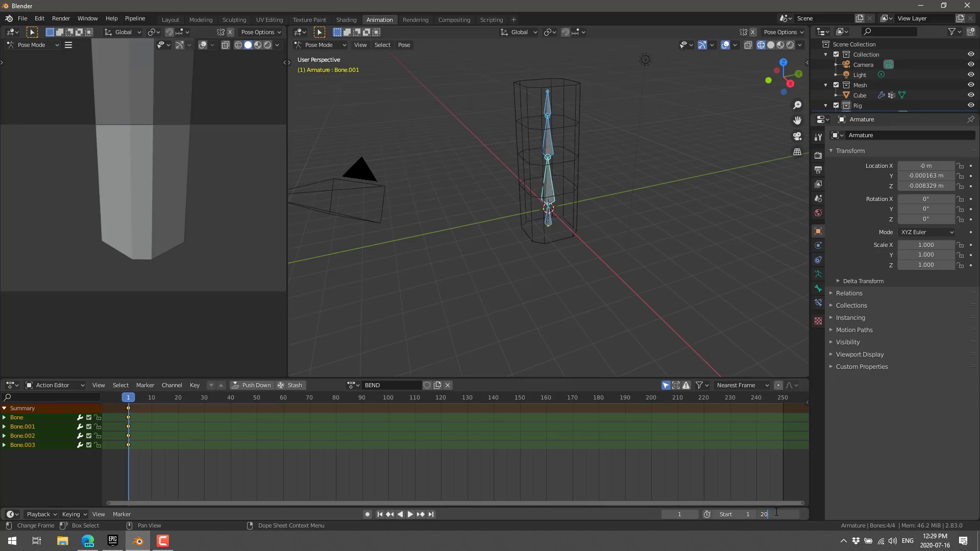
key(Return)
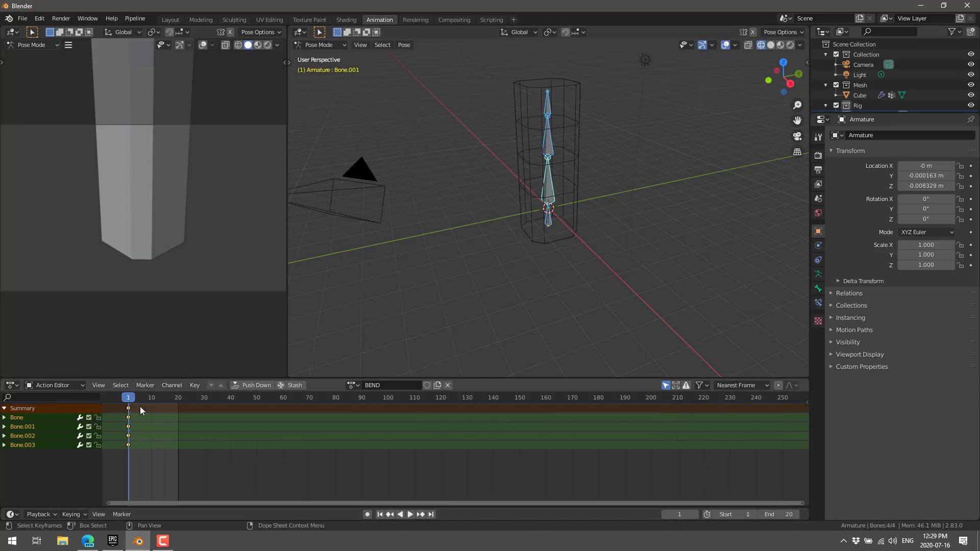
At frame 10, rotate the upper bones to start the bend and key all bones' rotation.
drag(153, 400, 152, 399)
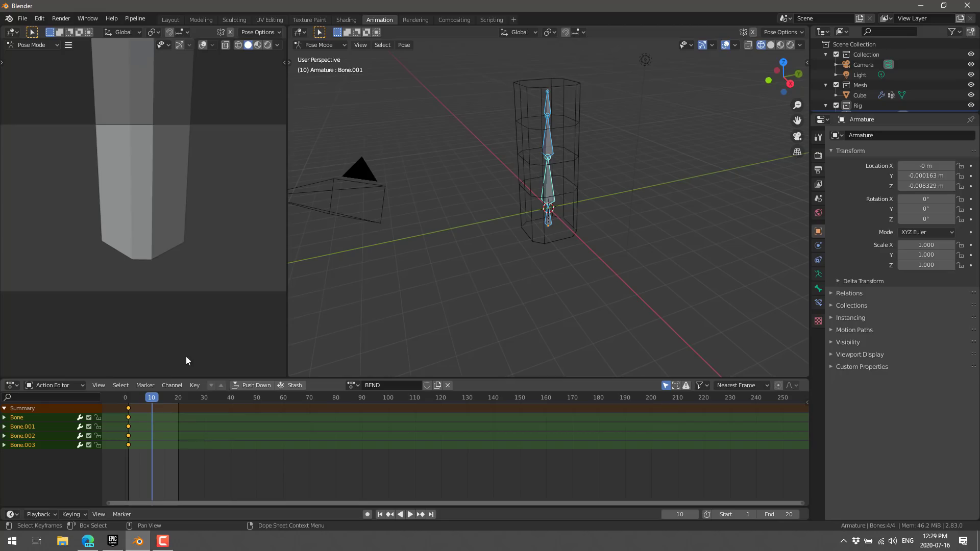
click(549, 181)
key(r)
click(564, 148)
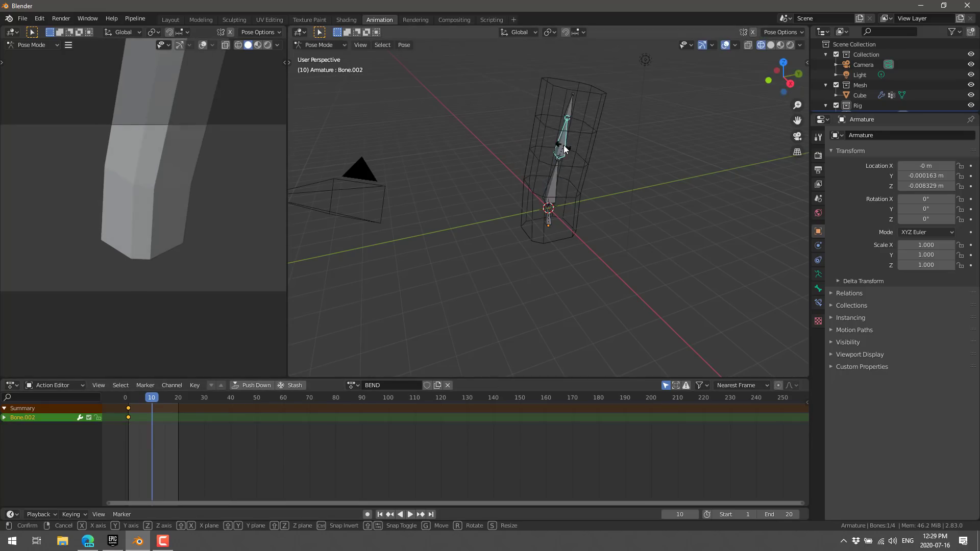
click(592, 121)
click(592, 118)
key(r)
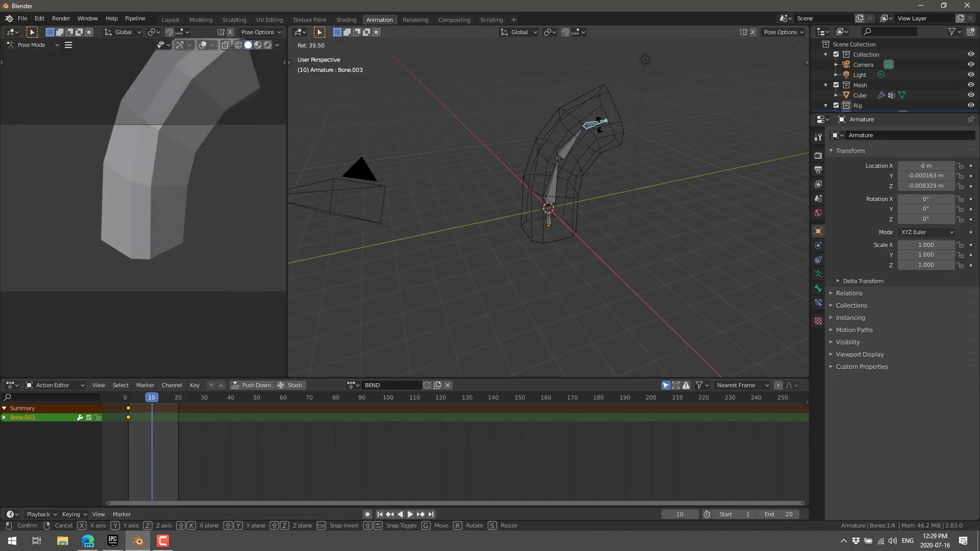
click(666, 222)
key(a)
key(i)
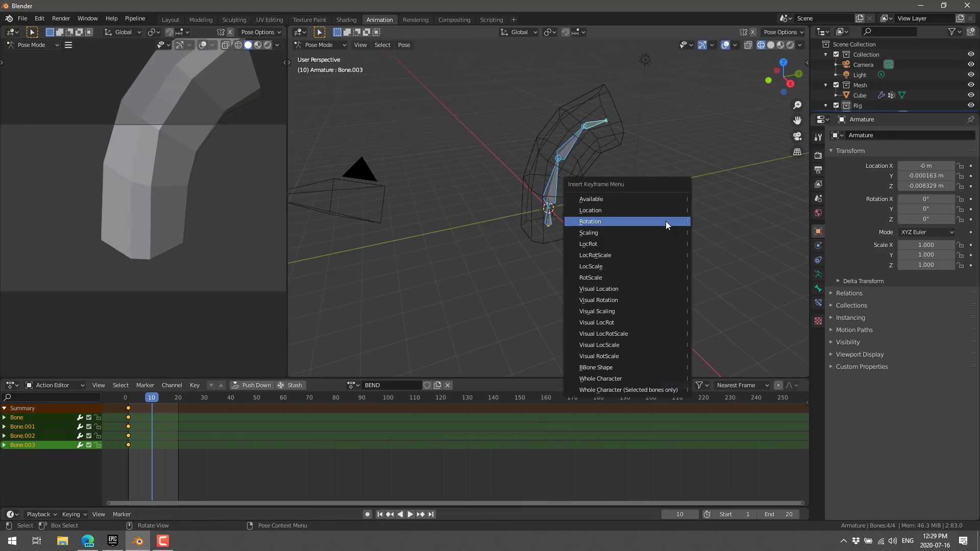
click(666, 222)
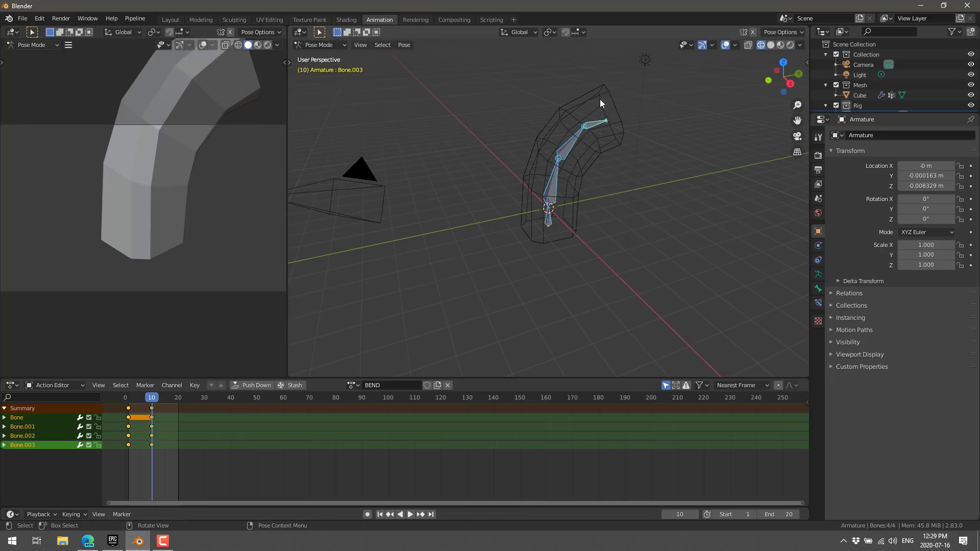
At frame 20, rotate the bones to curl the column further and key all rotations.
click(180, 402)
click(555, 184)
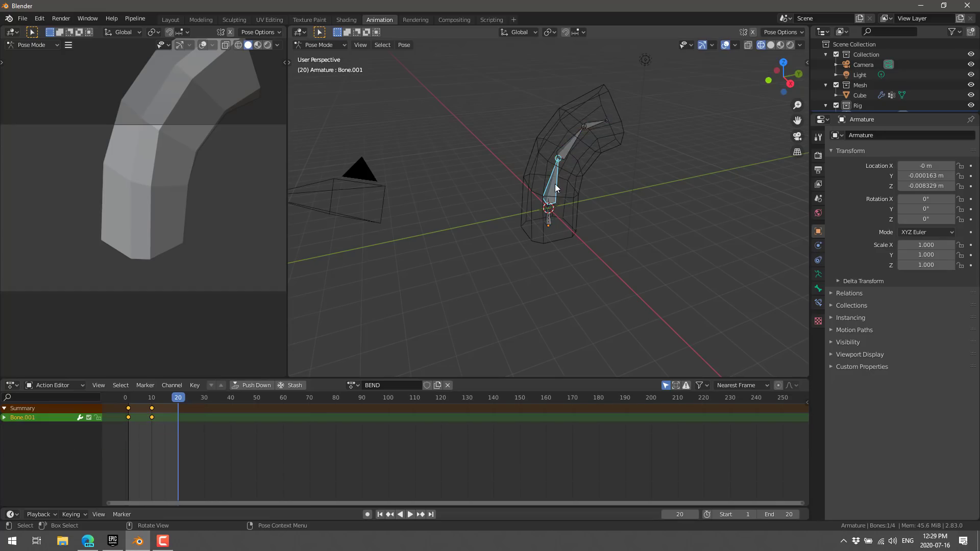
key(r)
click(592, 170)
click(592, 170)
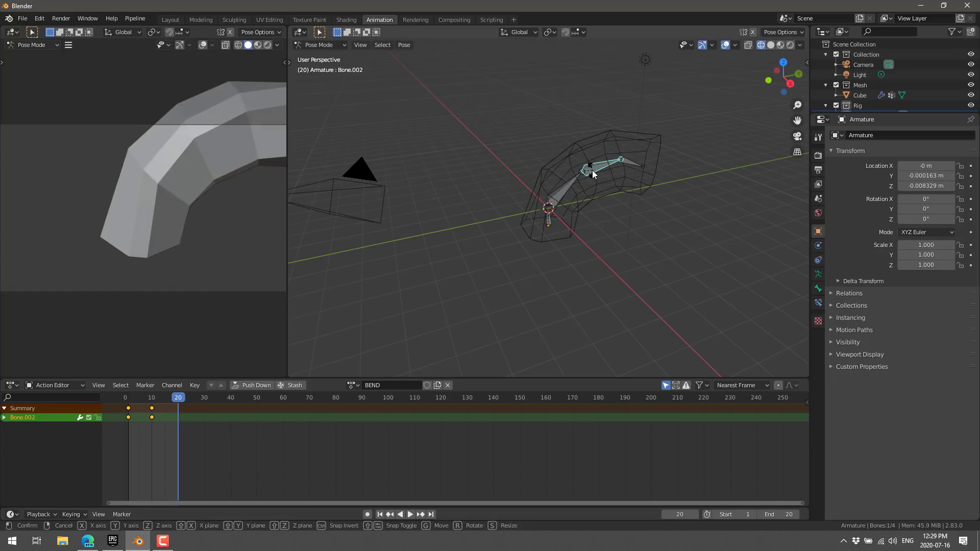
key(r)
click(630, 174)
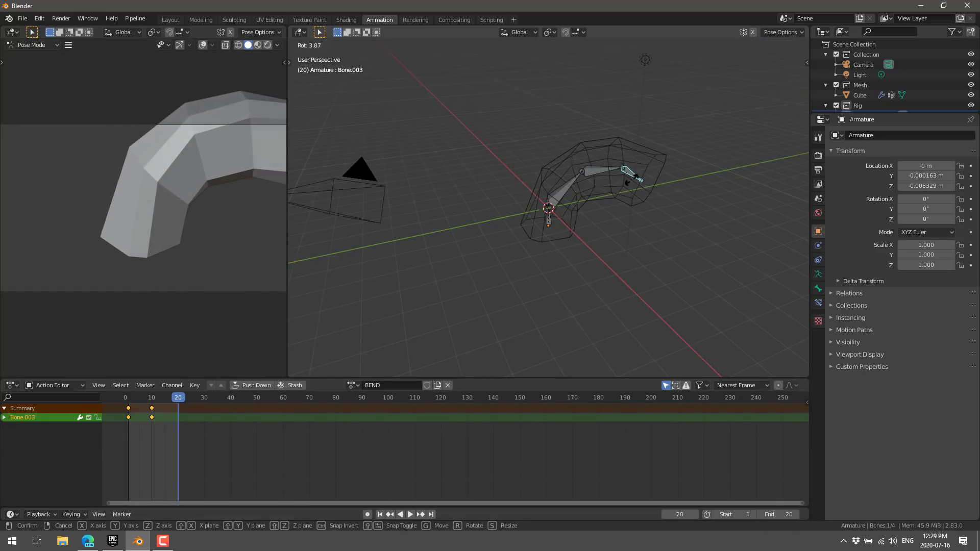
key(a)
key(i)
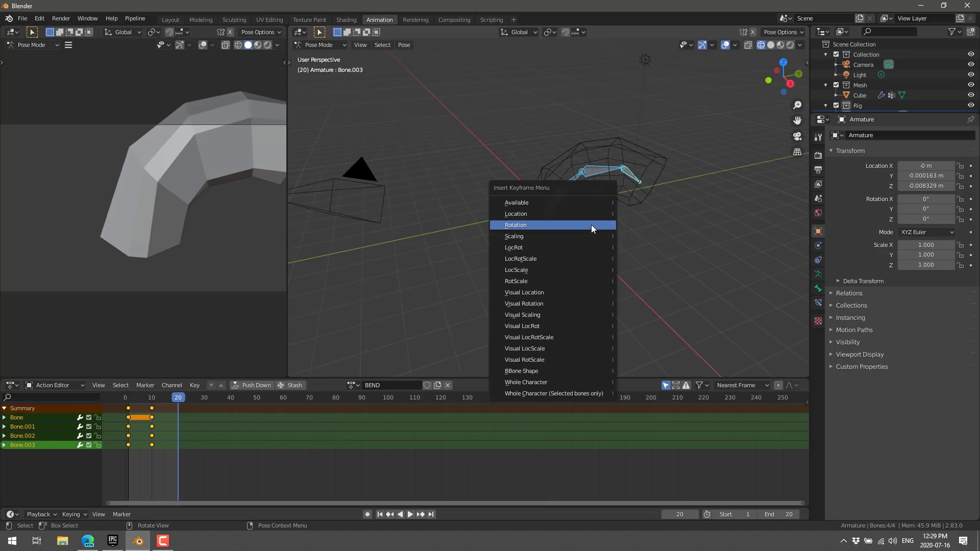
click(591, 225)
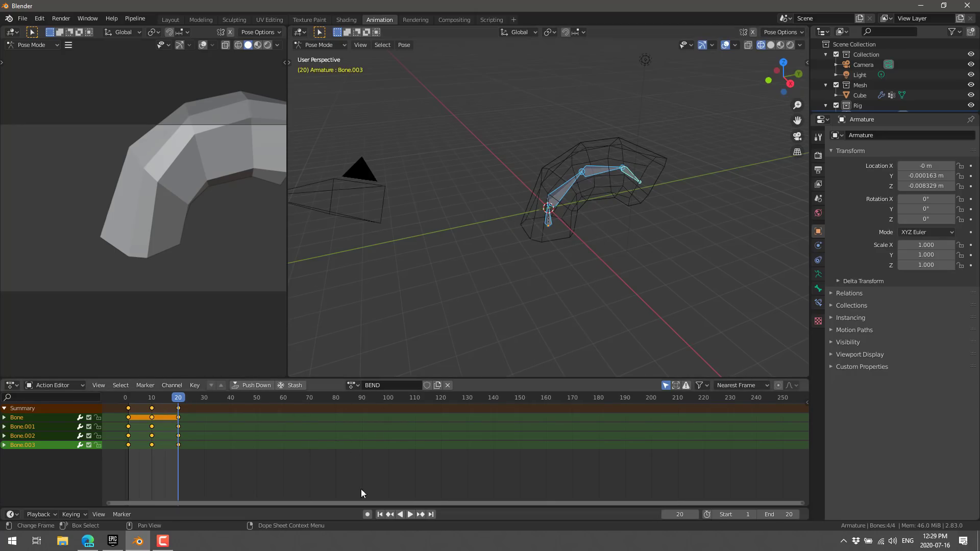
Play the BEND animation and view the column with its texture.
click(410, 514)
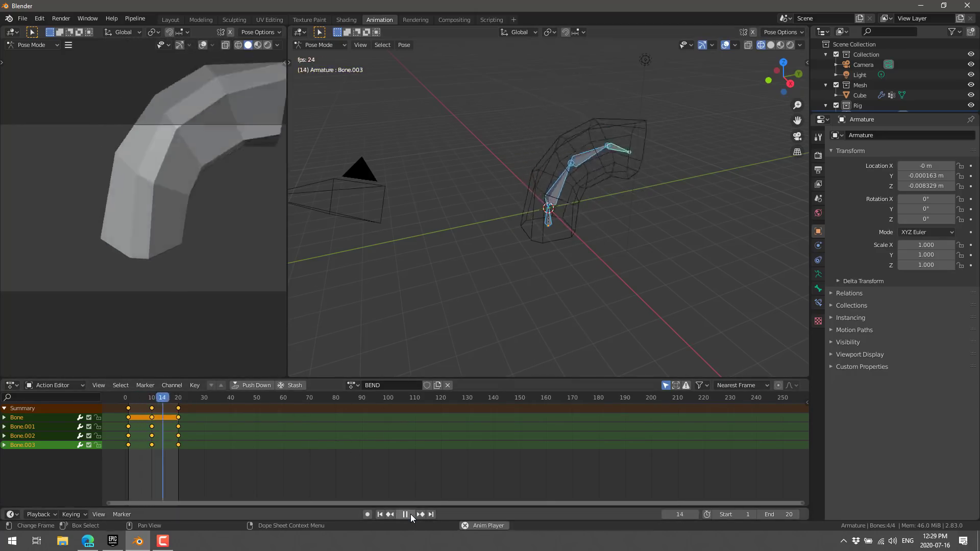
key(z)
click(617, 137)
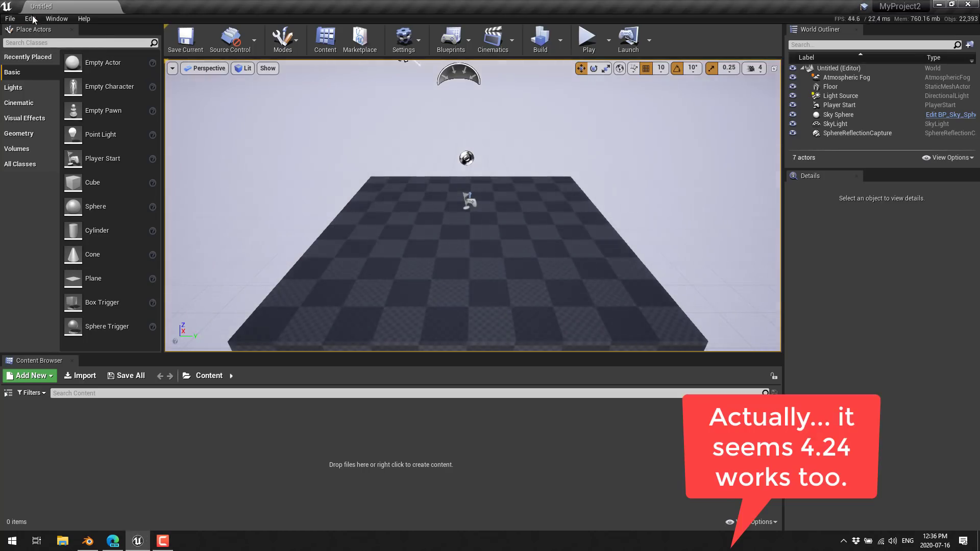
Open Project Settings from the Edit menu, then close it again.
click(35, 19)
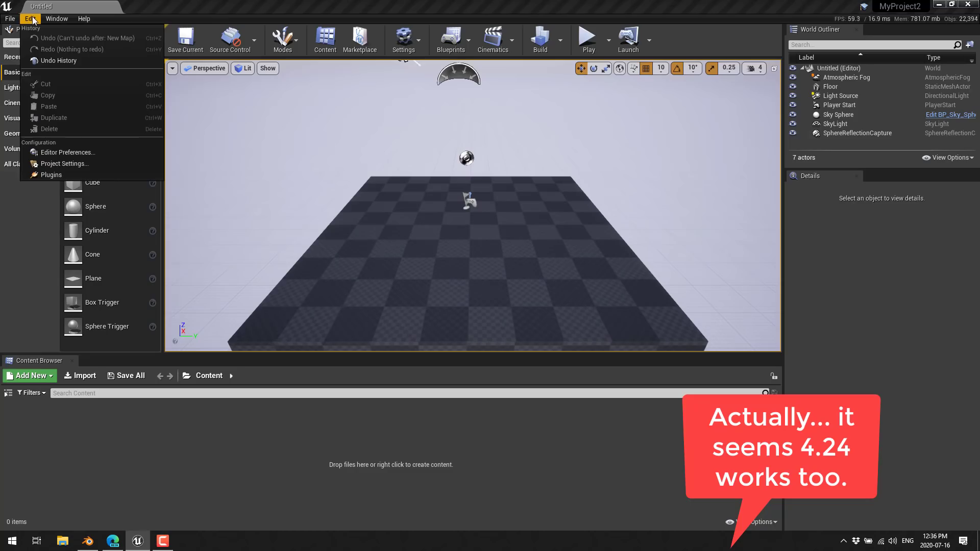
click(63, 164)
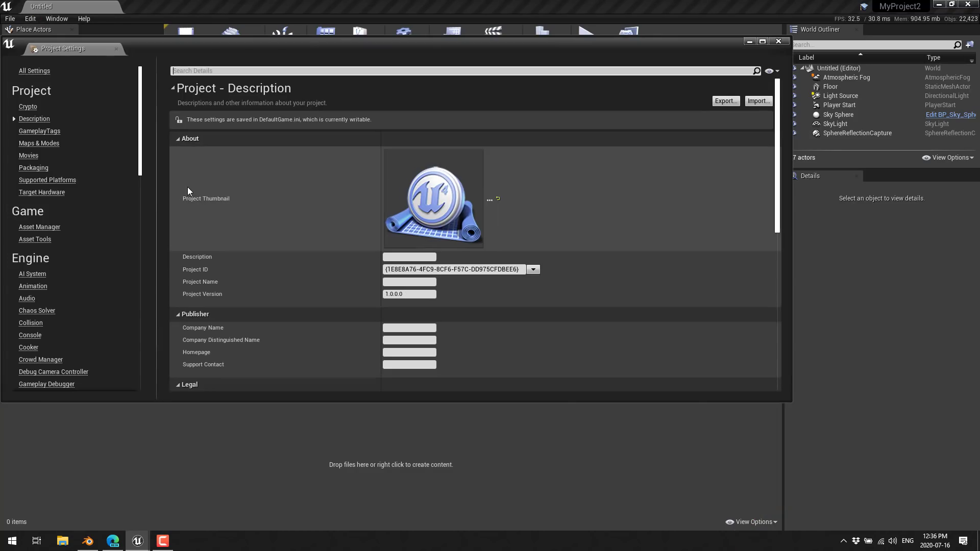
click(779, 41)
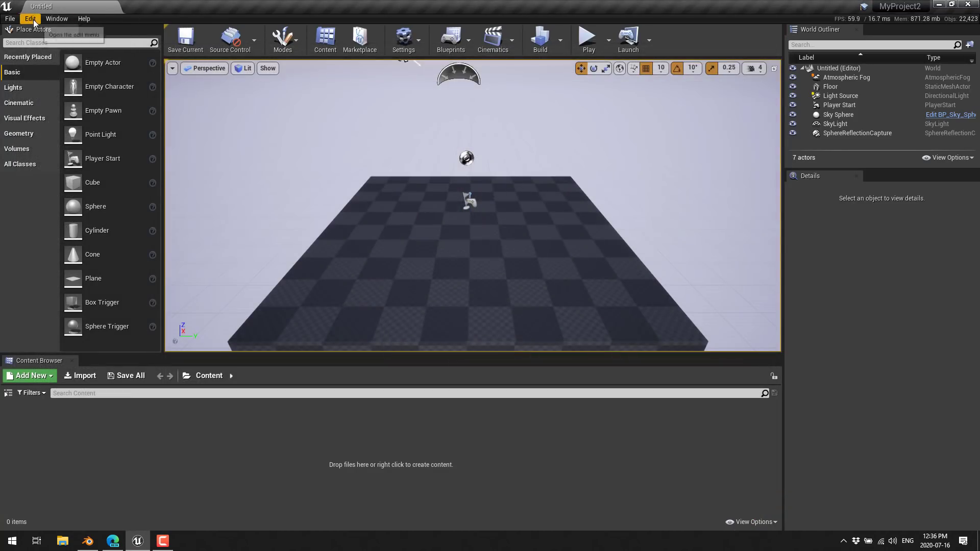
Enable the Python Editor Script Plugin, accept the beta warning, and restart the editor.
click(33, 19)
click(44, 179)
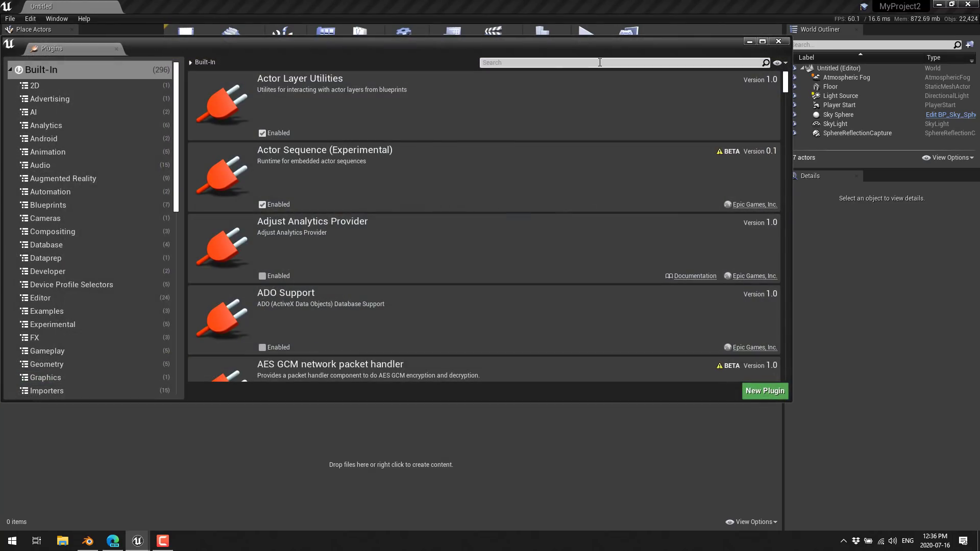
text(python)
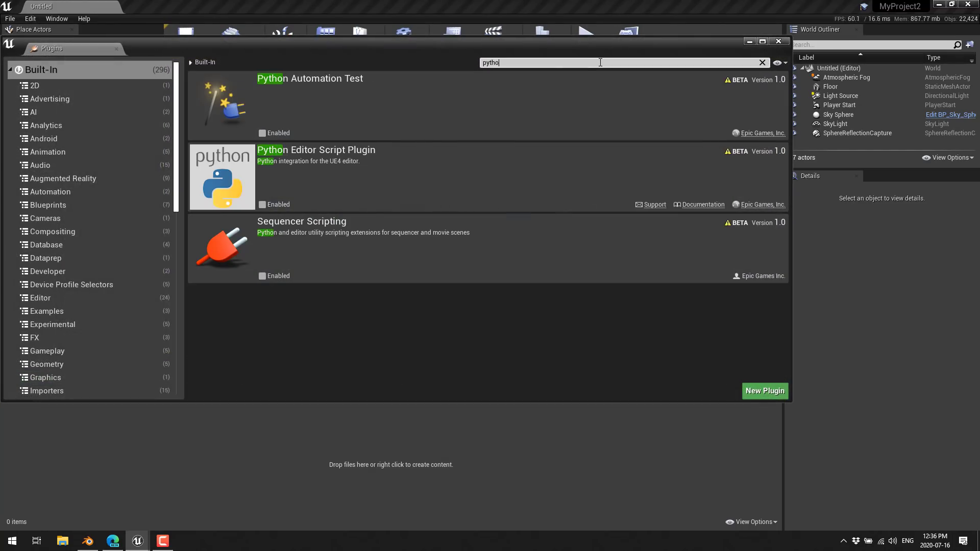
click(262, 204)
click(566, 304)
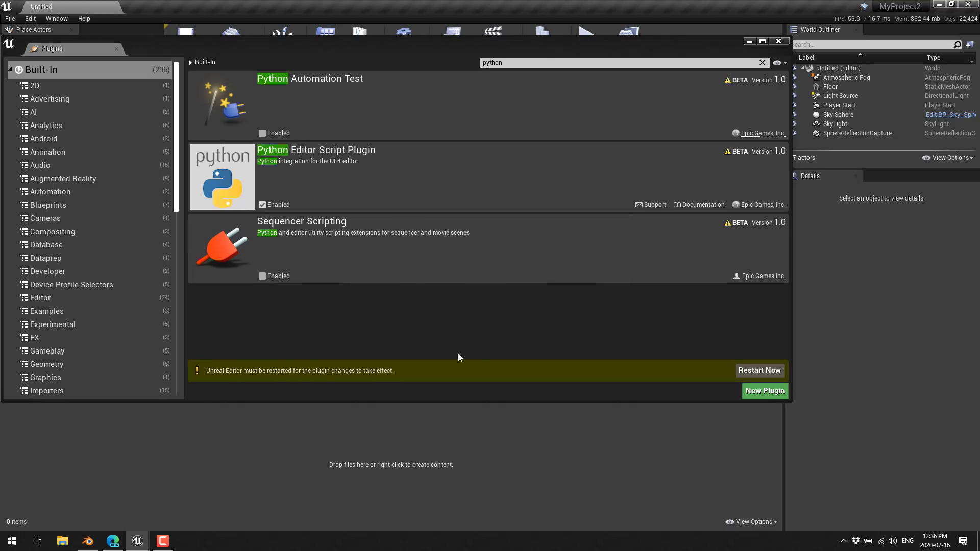
click(753, 370)
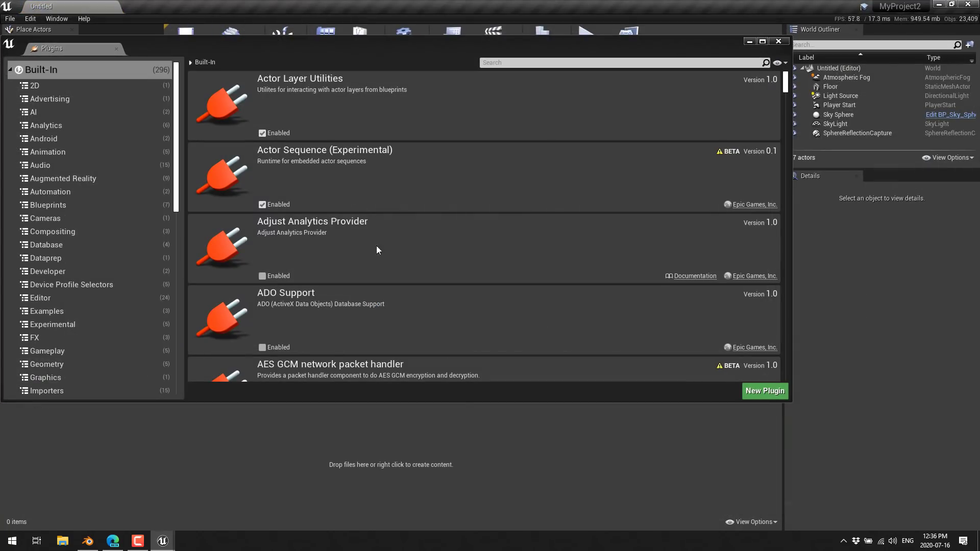
Close Plugins, then search Editor Preferences for 'cpu' and turn off Use Less CPU when in Background.
click(779, 41)
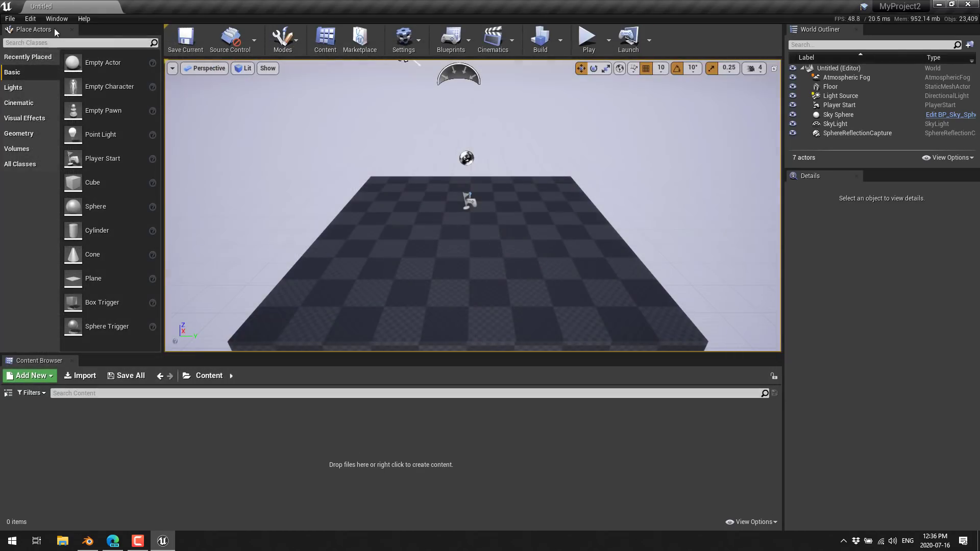
click(30, 18)
click(76, 152)
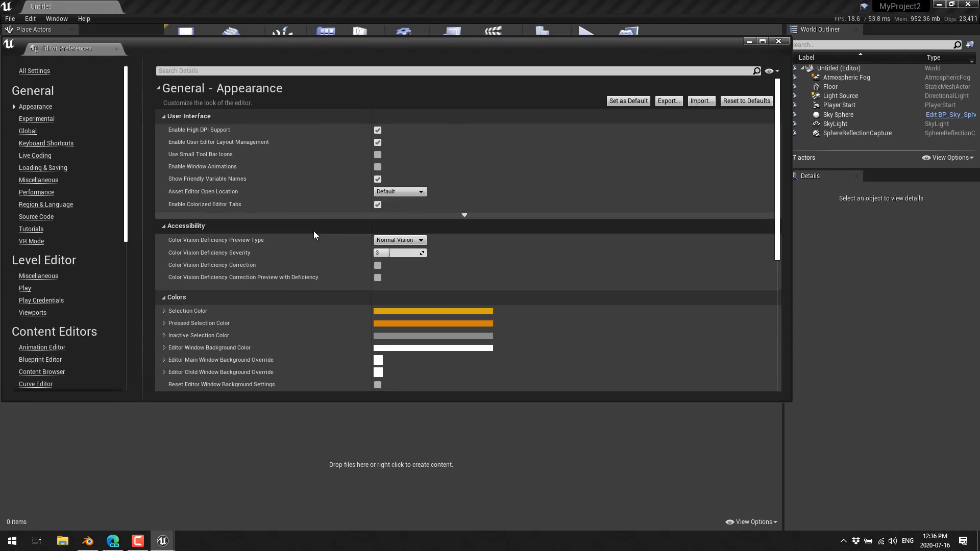
click(595, 71)
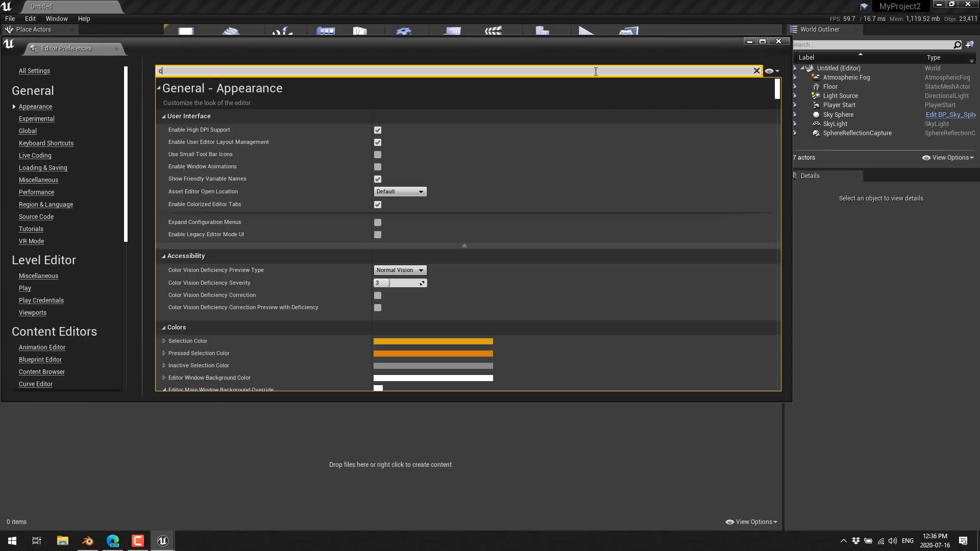
text(cpu)
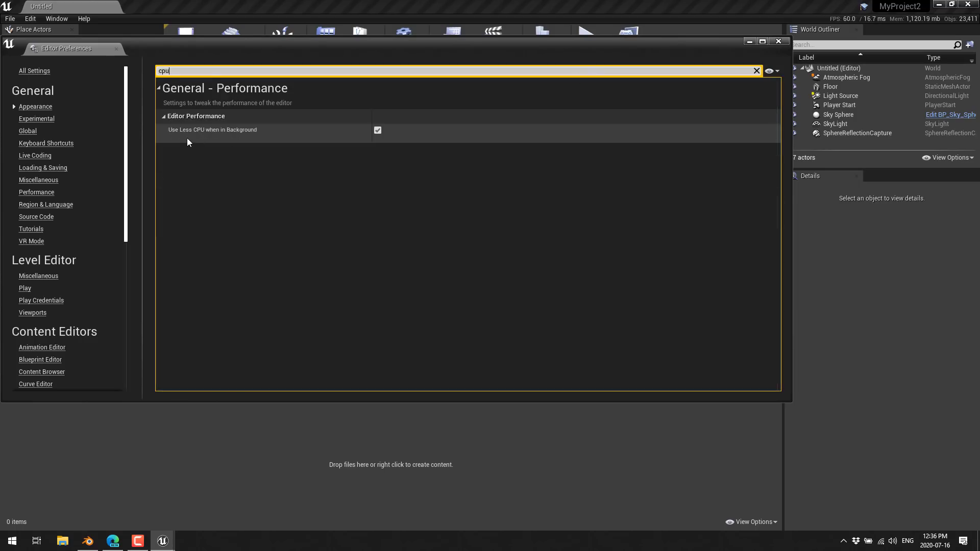
click(378, 131)
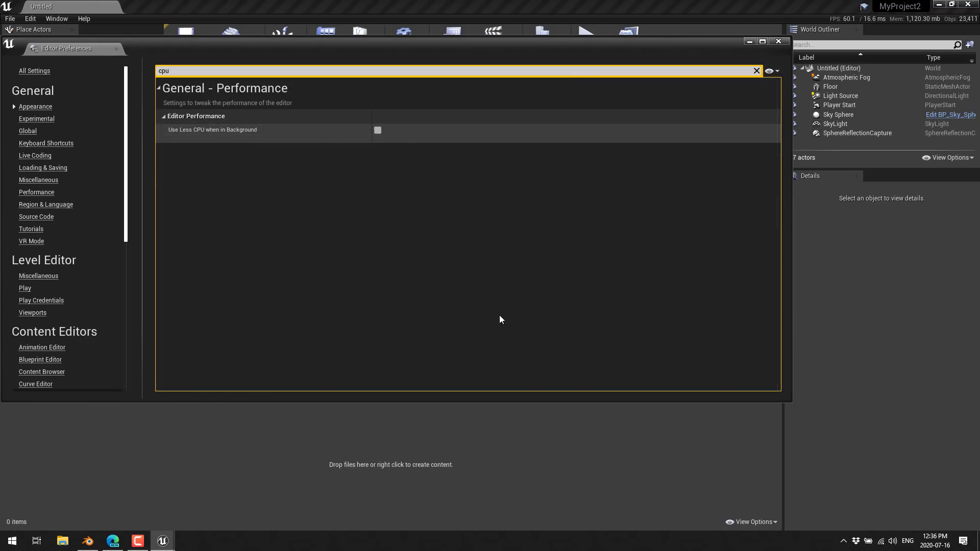
click(777, 42)
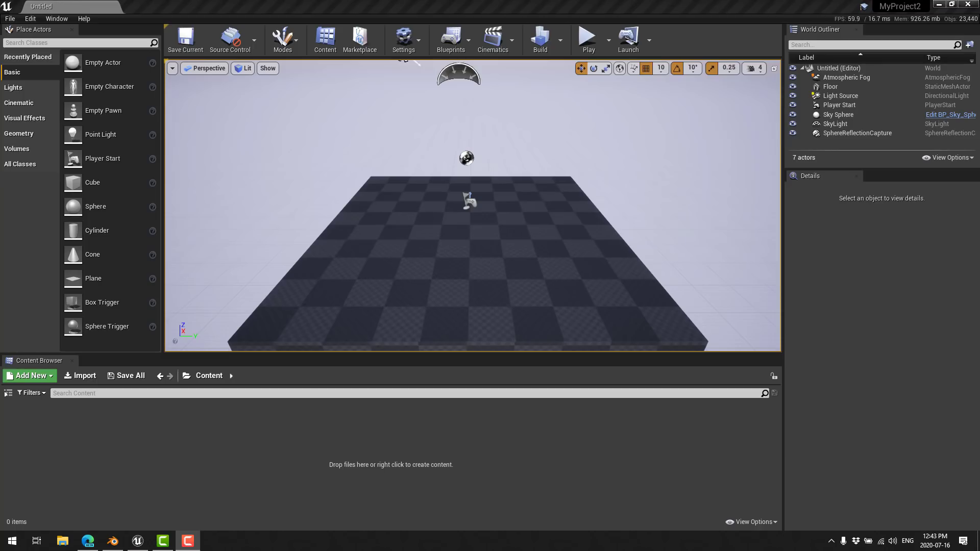
Filter Project Settings for 'pytho', tick Enable Remote Execution, and close the window.
click(29, 19)
click(85, 164)
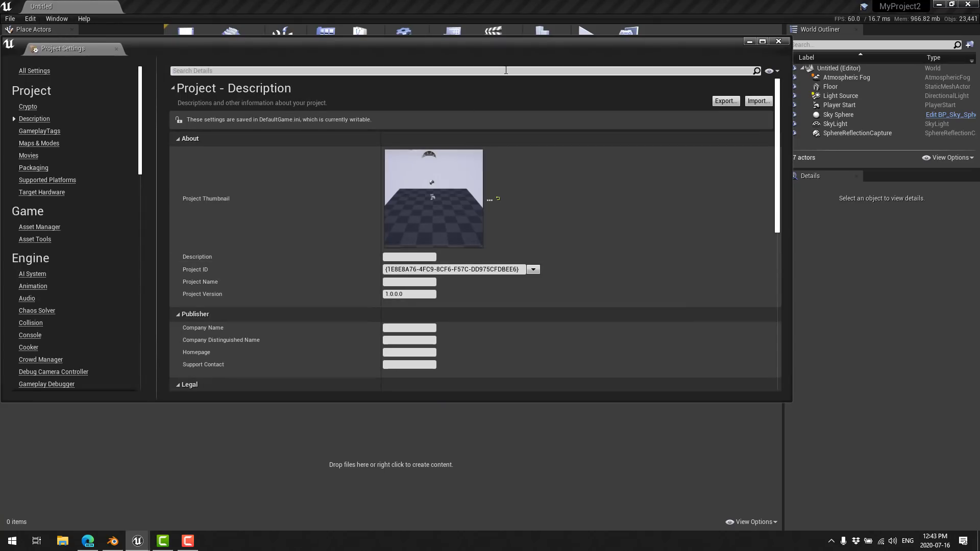
click(506, 70)
text(python)
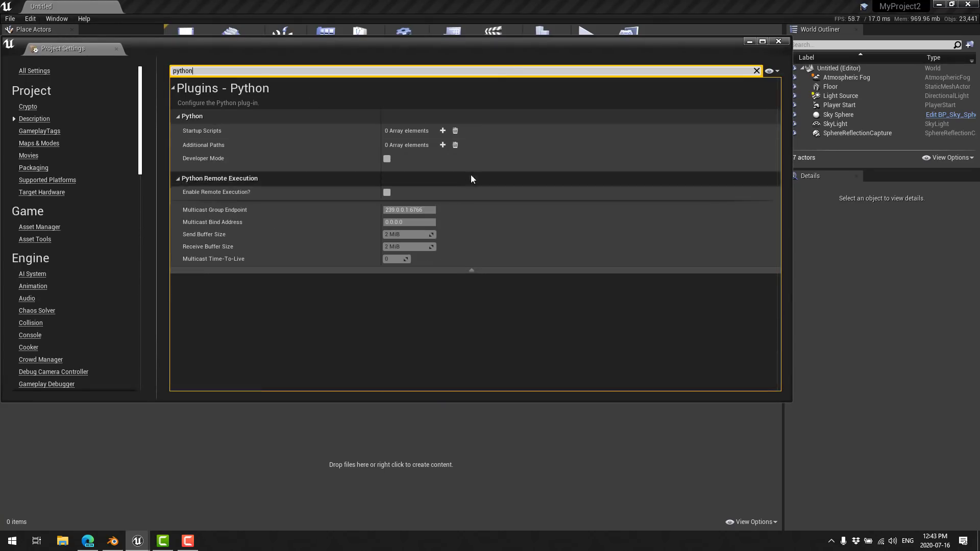
click(386, 192)
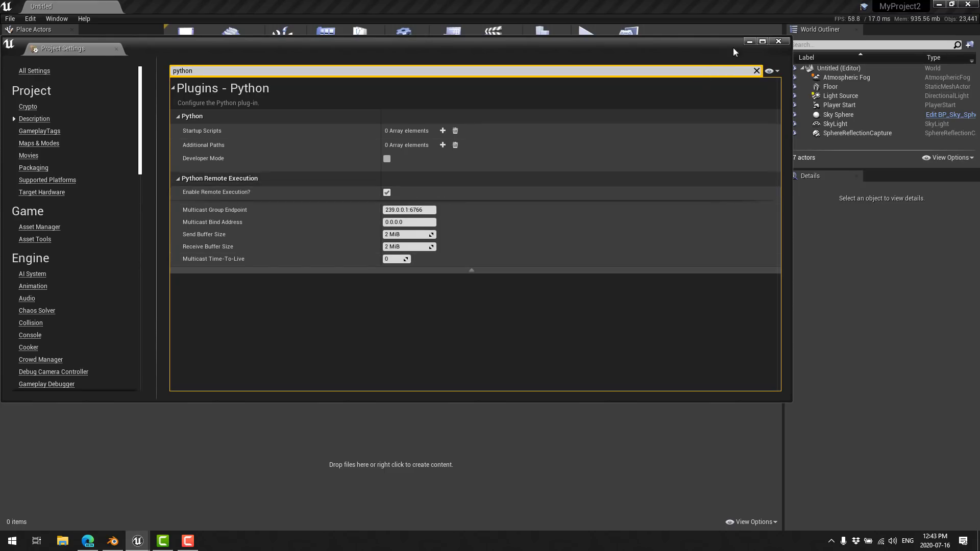
click(778, 41)
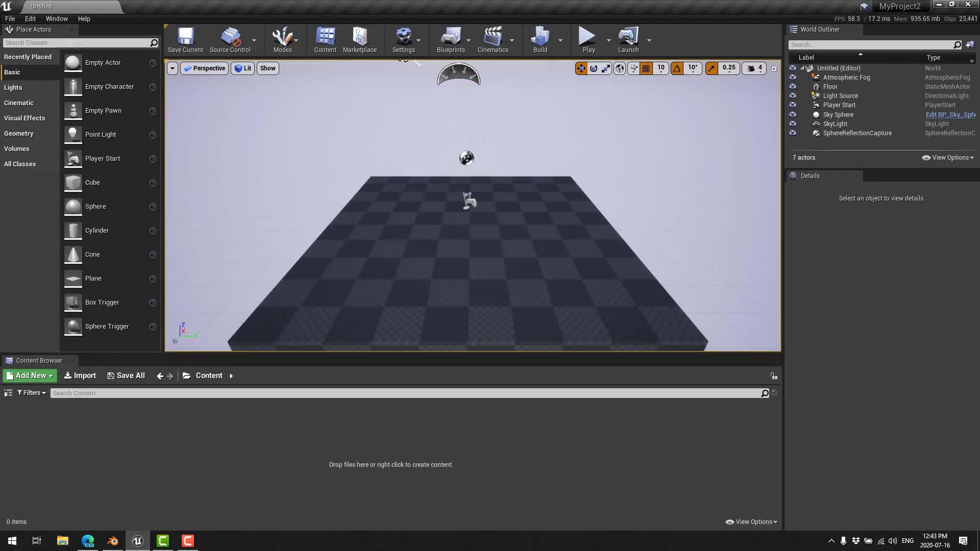
In Blender, show the textured column and send the rig with BEND to Unreal via Send to Unreal.
click(113, 541)
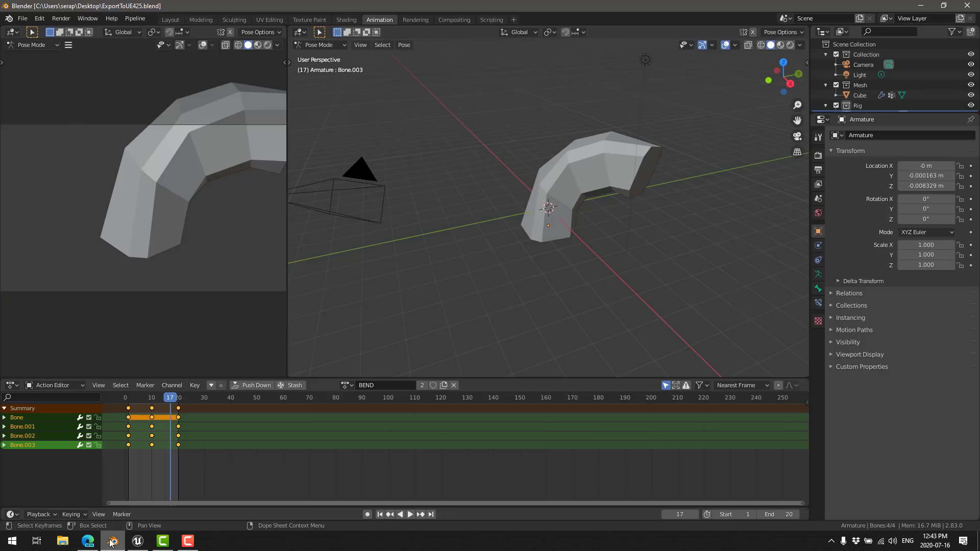
click(780, 45)
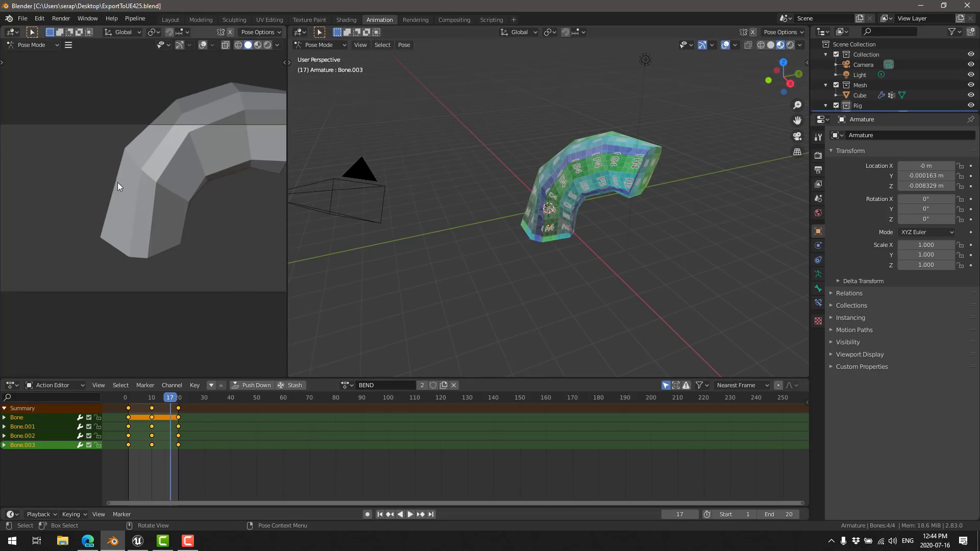
click(131, 19)
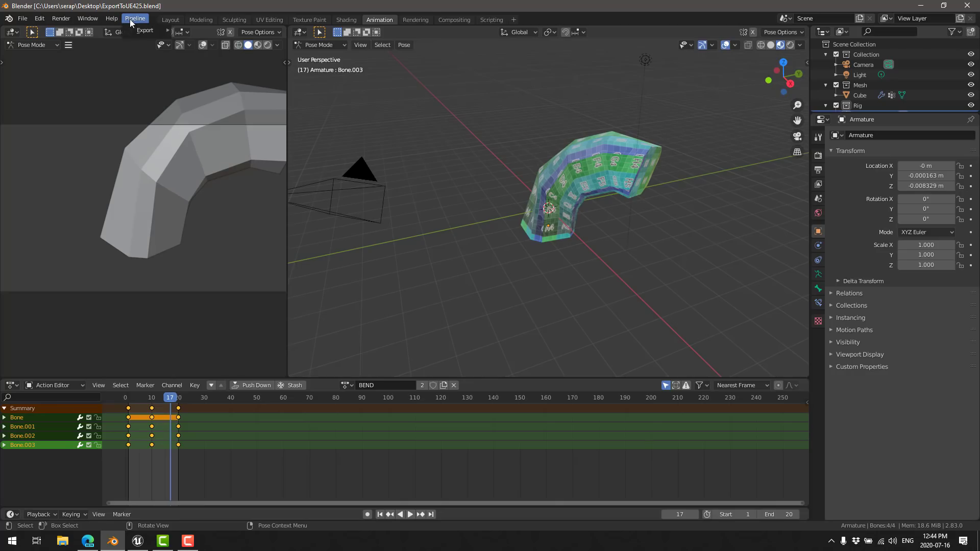
mouse_move(144, 31)
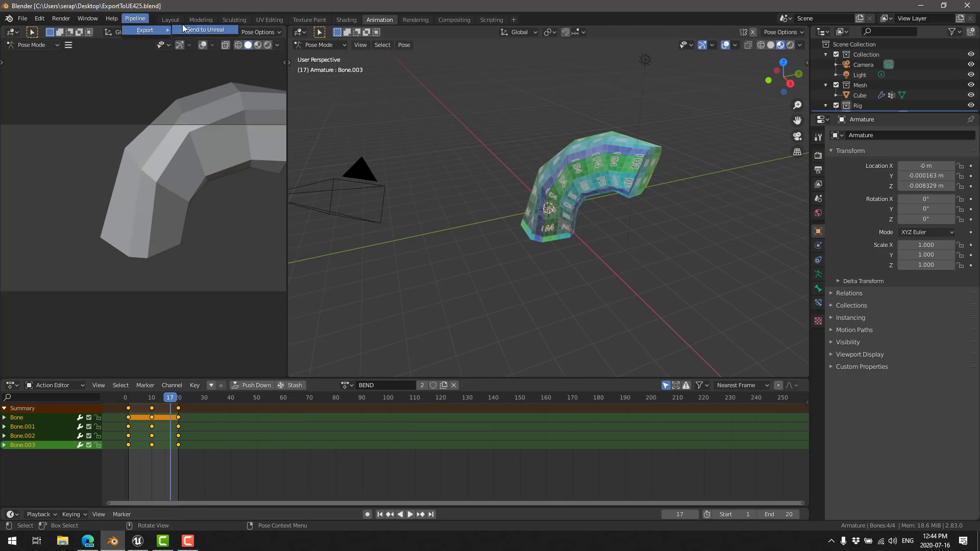
click(213, 29)
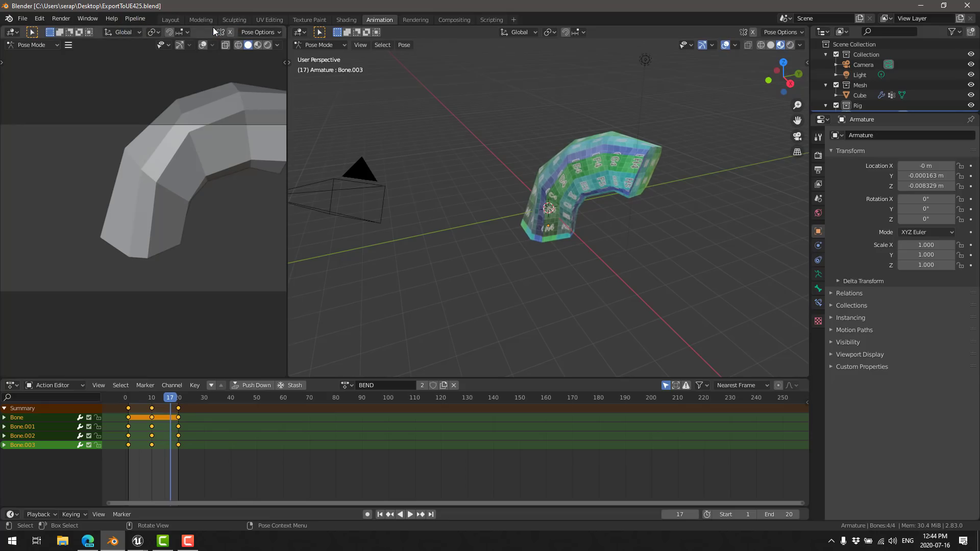
key(alt+Tab)
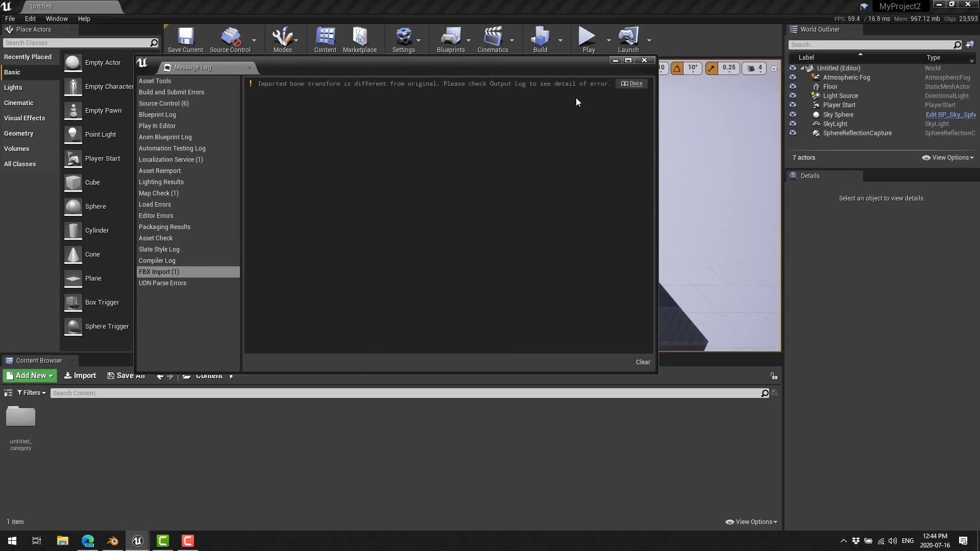
Clear the FBX warning, close the Message Log, and open untitled_category then untitled_asset.
click(643, 363)
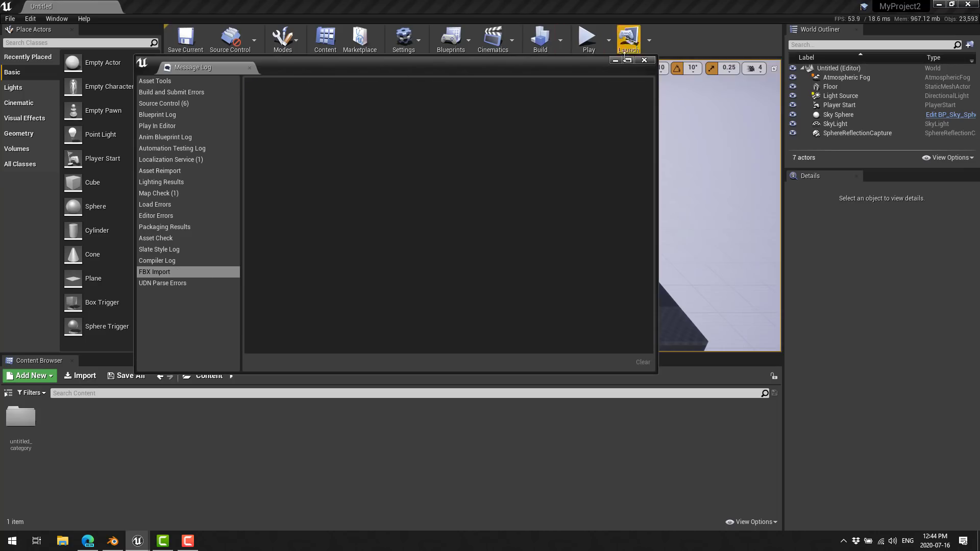
click(643, 61)
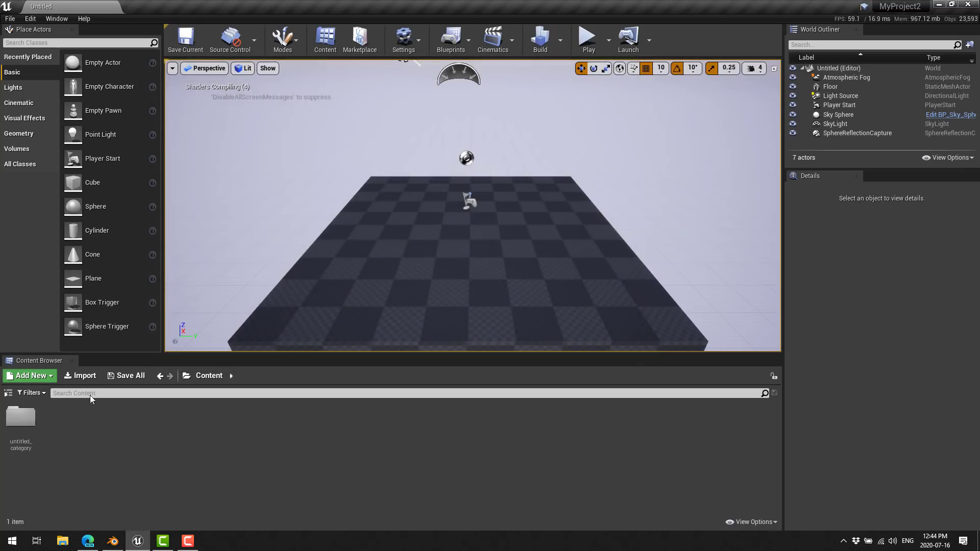
double_click(23, 419)
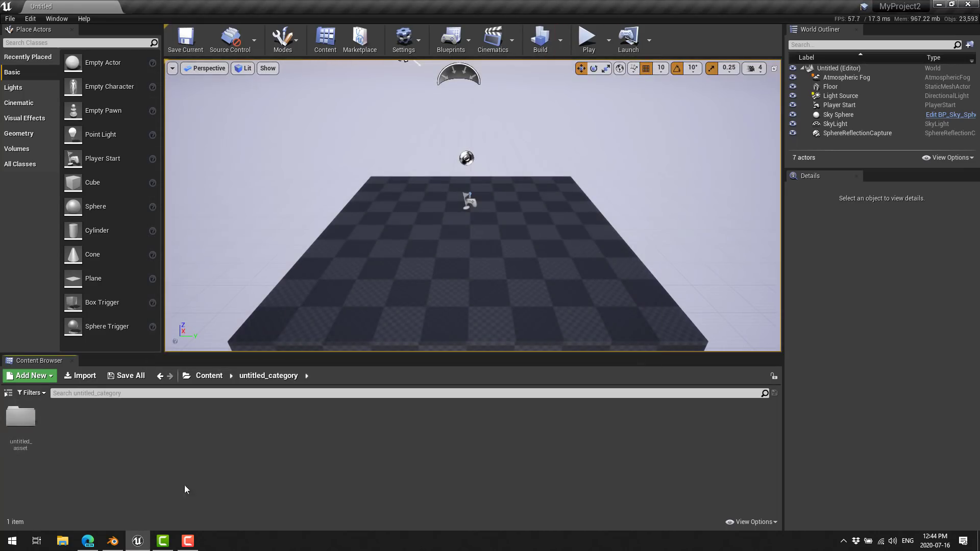
double_click(25, 416)
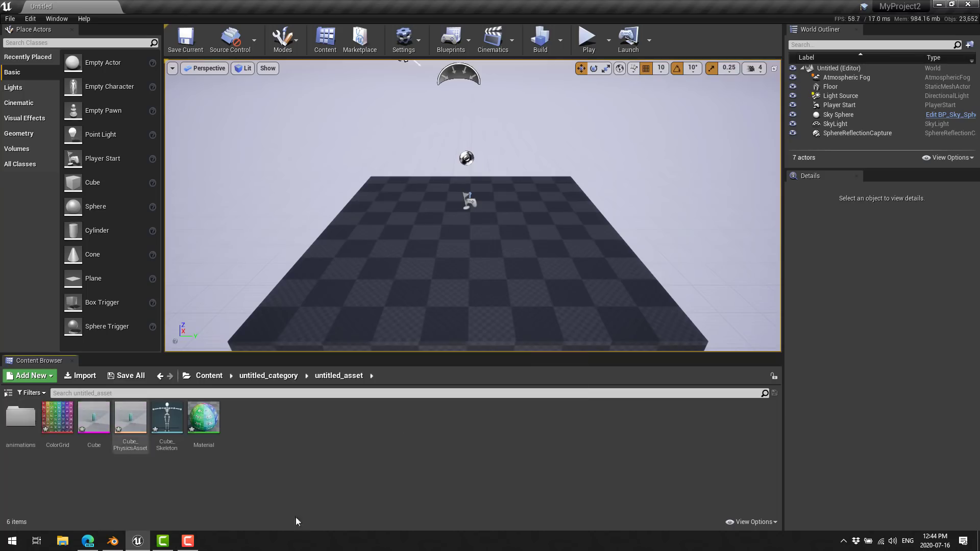
Drag the Cube skeletal mesh into the level and raise it to Z 110.
drag(94, 417, 419, 237)
scroll(462, 266, up, 1)
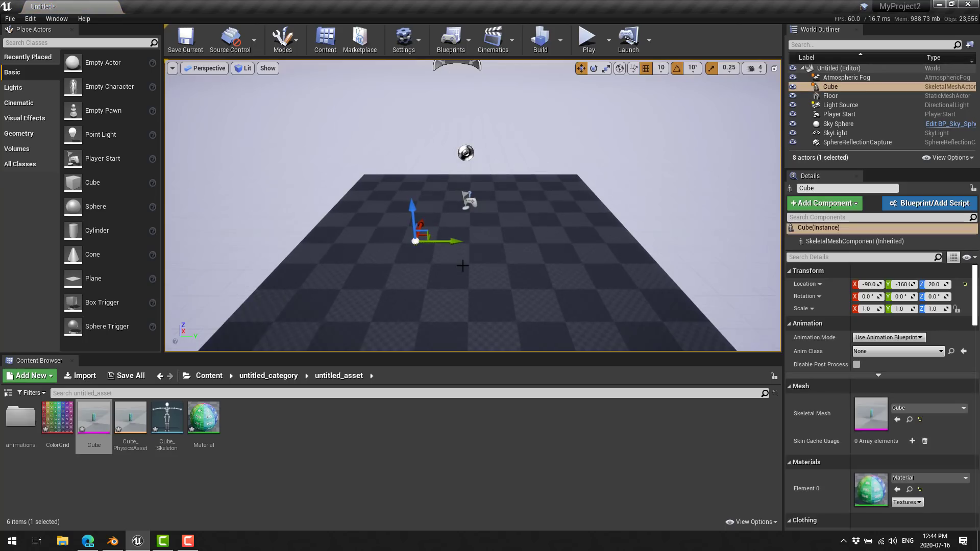
scroll(426, 249, up, 10)
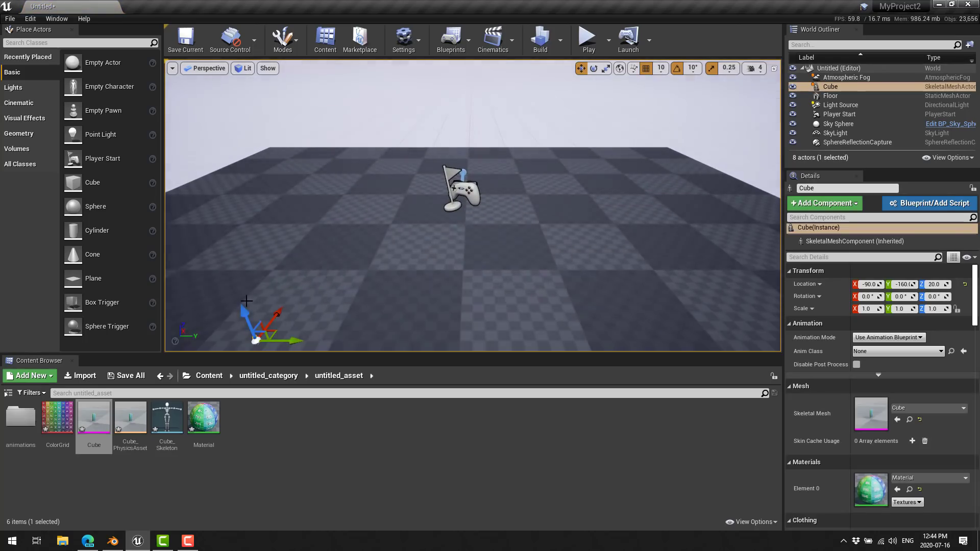
drag(245, 317, 248, 211)
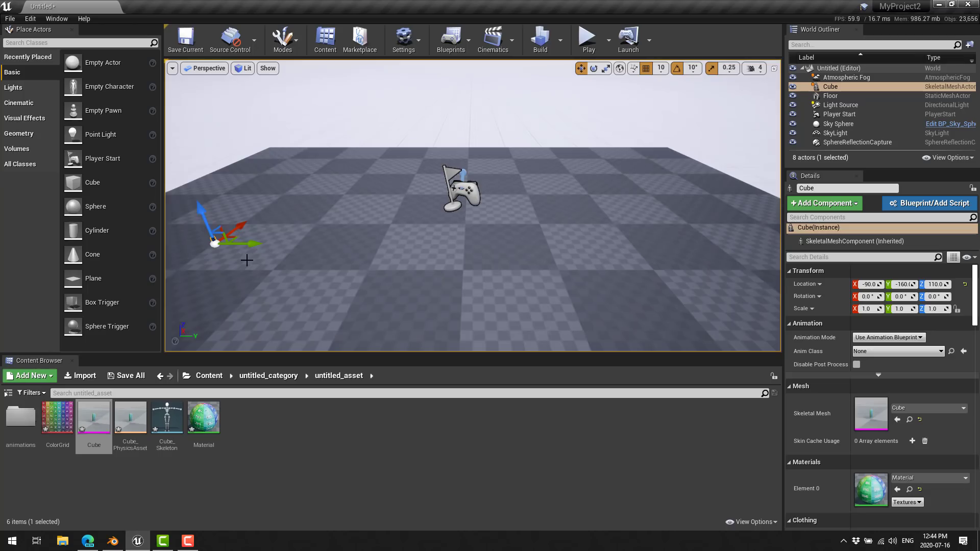
scroll(247, 259, up, 2)
right_drag(294, 234, 209, 230)
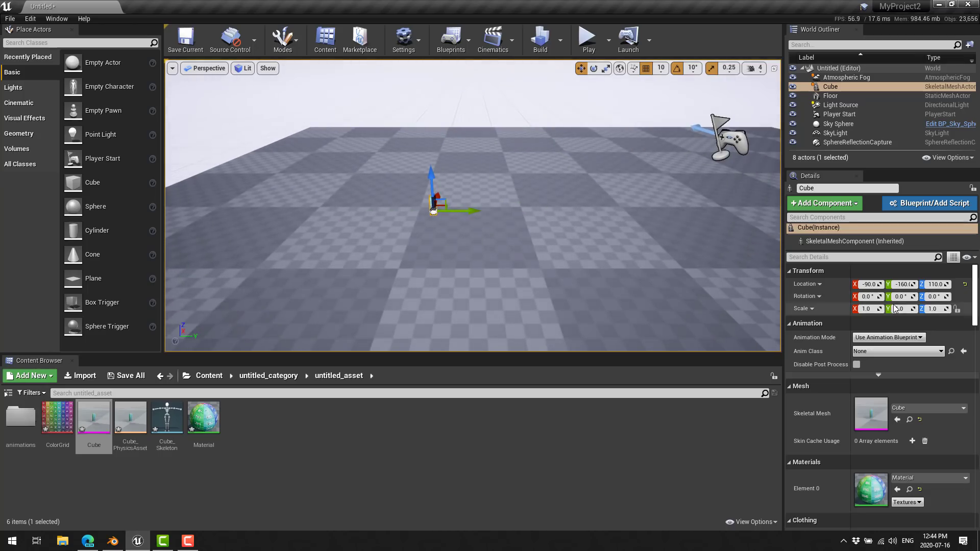
Set the Cube's scale to 100 on X, Y and Z to show the tall pillar.
click(870, 309)
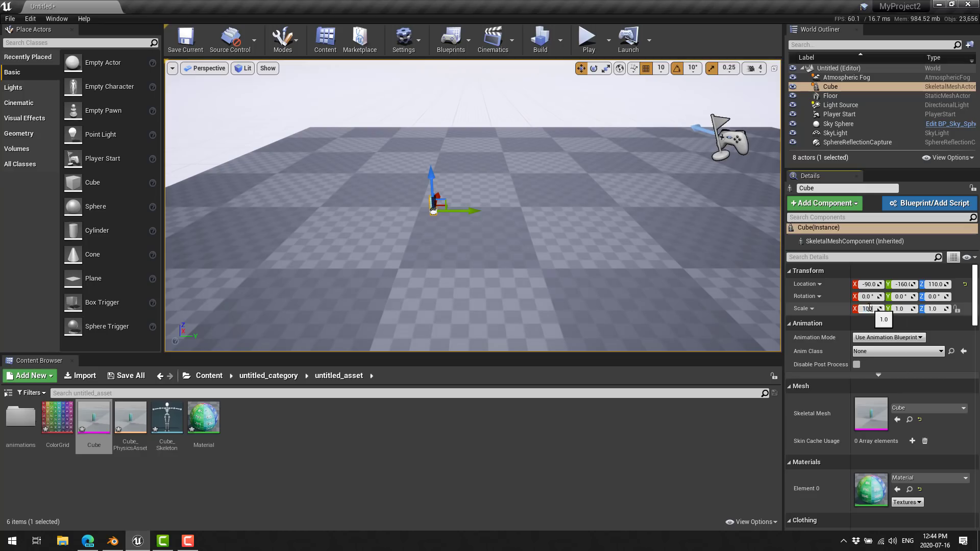
text(100)
key(Tab)
text(100)
key(Tab)
text(100)
key(Return)
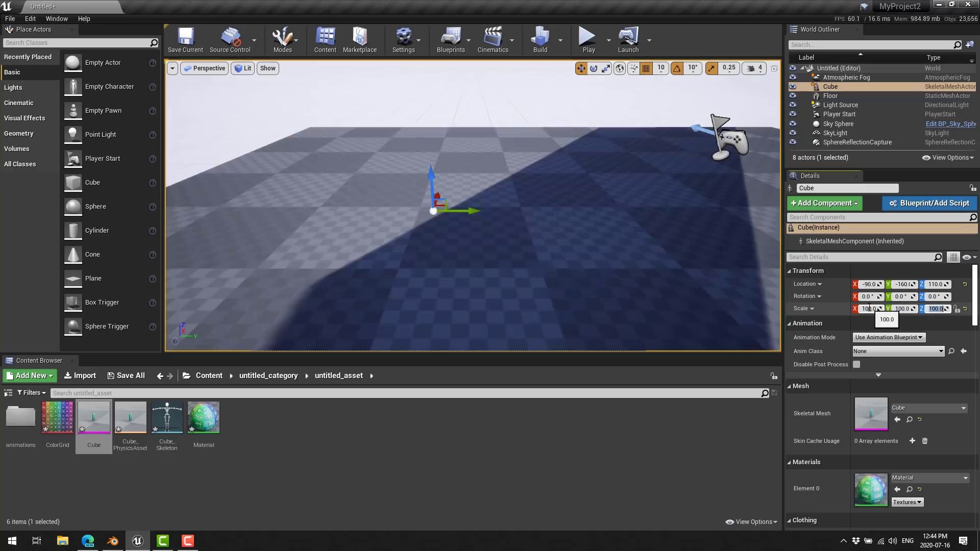
scroll(878, 332, down, 1)
right_drag(599, 272, 536, 247)
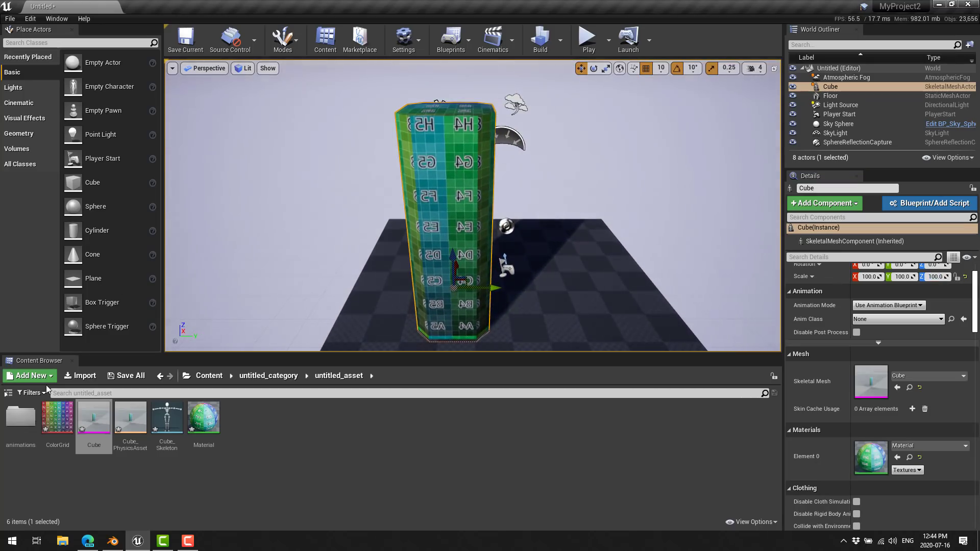
Inspect the imported Material's texture graph, close it, and open the animations folder.
click(163, 411)
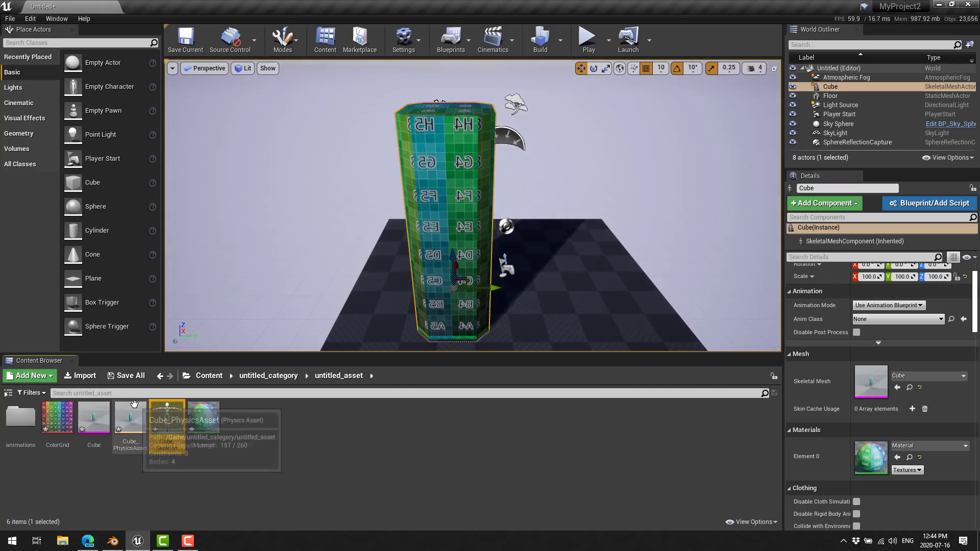
double_click(213, 413)
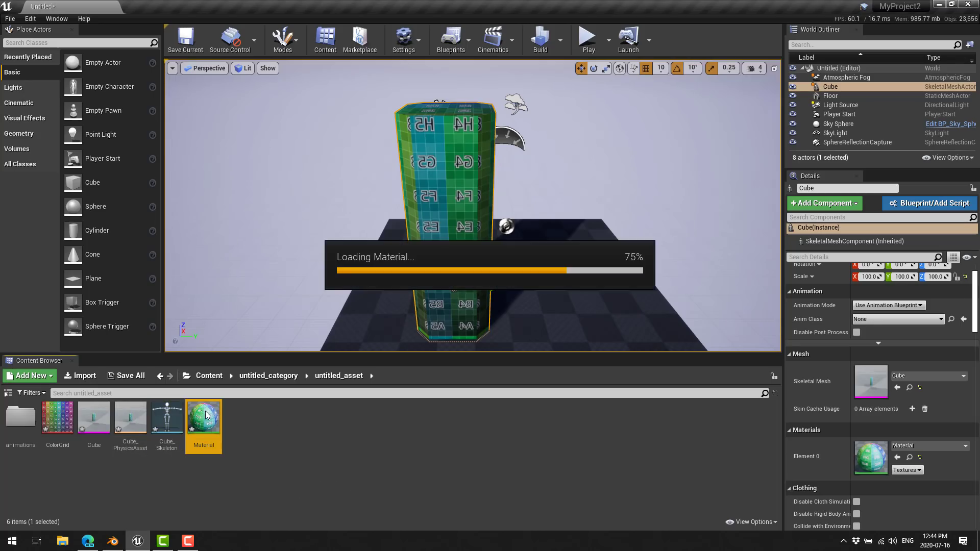
scroll(598, 326, down, 4)
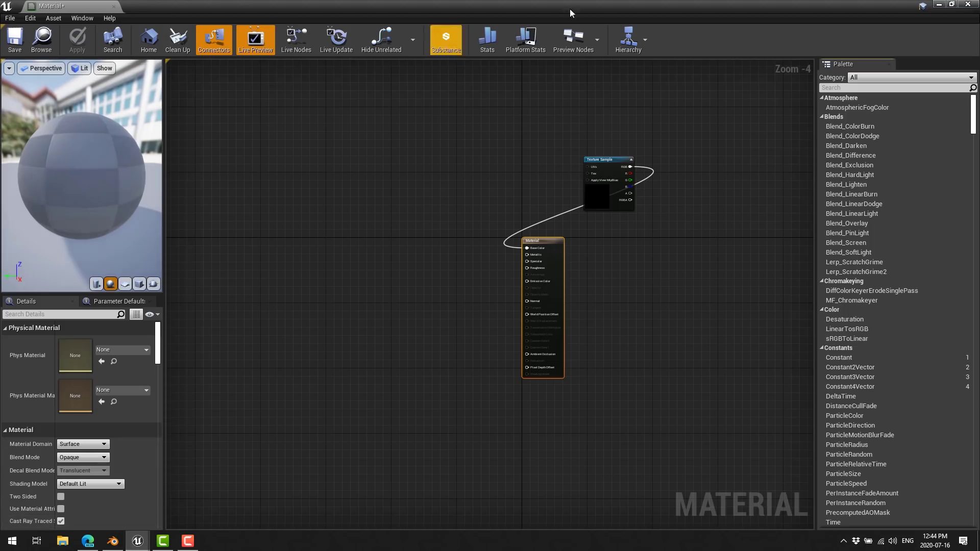
click(114, 6)
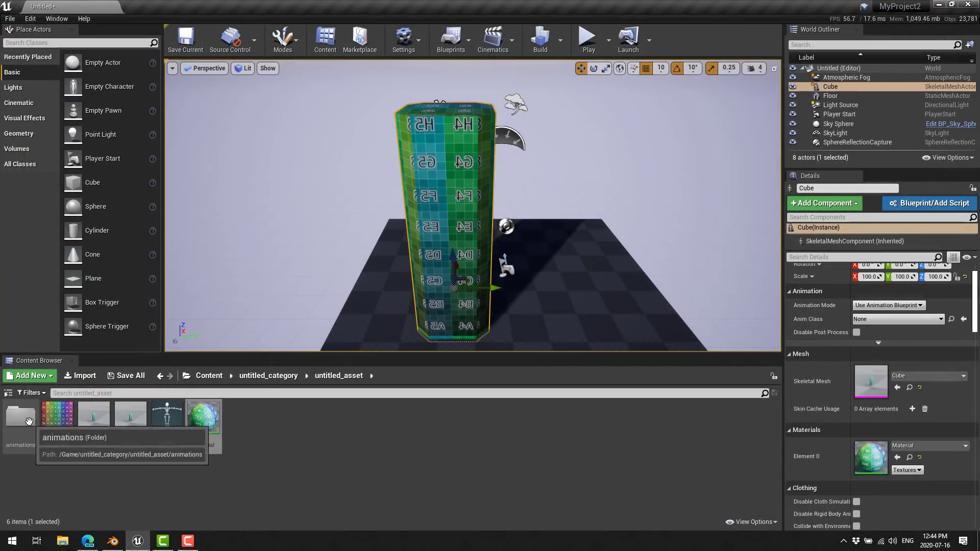
double_click(20, 418)
Open the BEND animation in Unreal, orbit its preview around the bending column, and return to Blender.
double_click(30, 424)
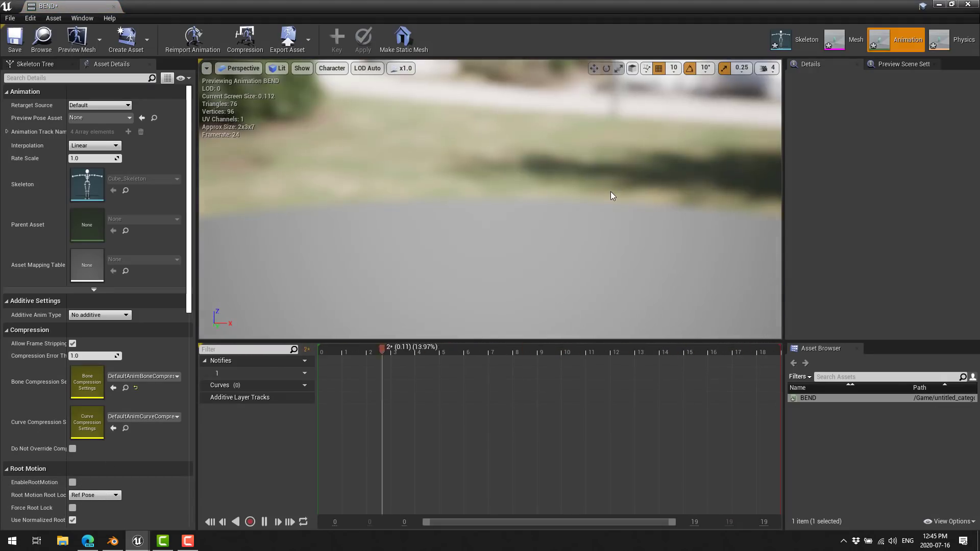
drag(547, 240, 567, 241)
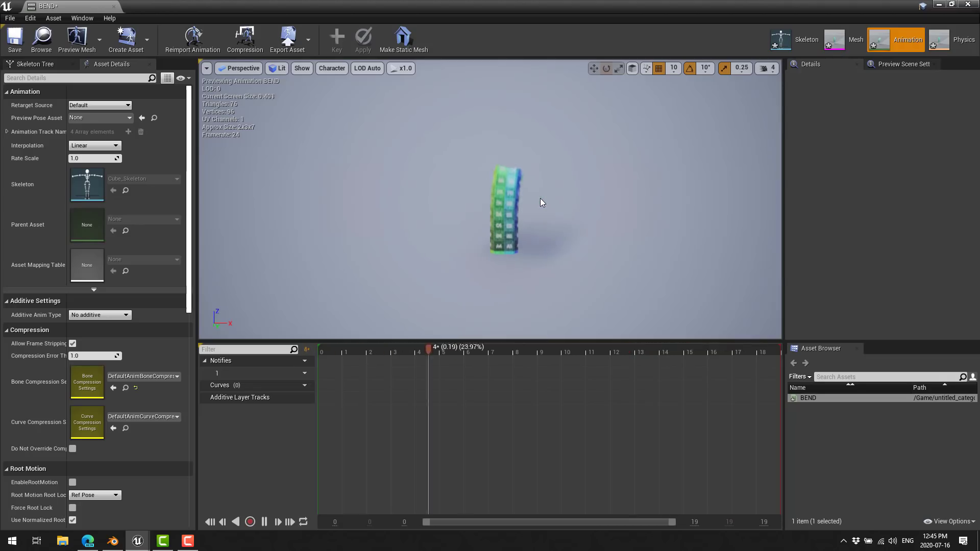
key(alt+Tab)
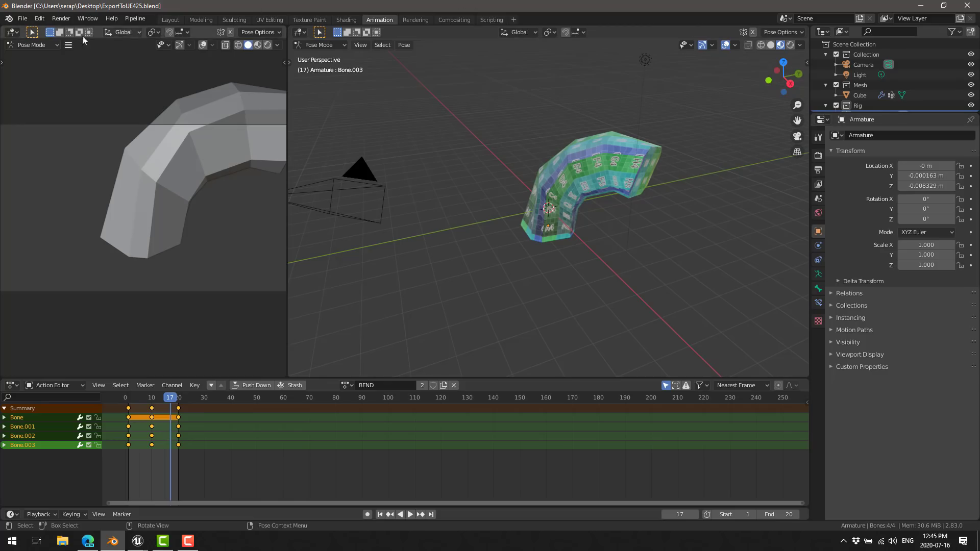
Search Blender's add-on preferences for 'send' and expand Pipeline: Send to Unreal's details.
click(40, 19)
click(69, 162)
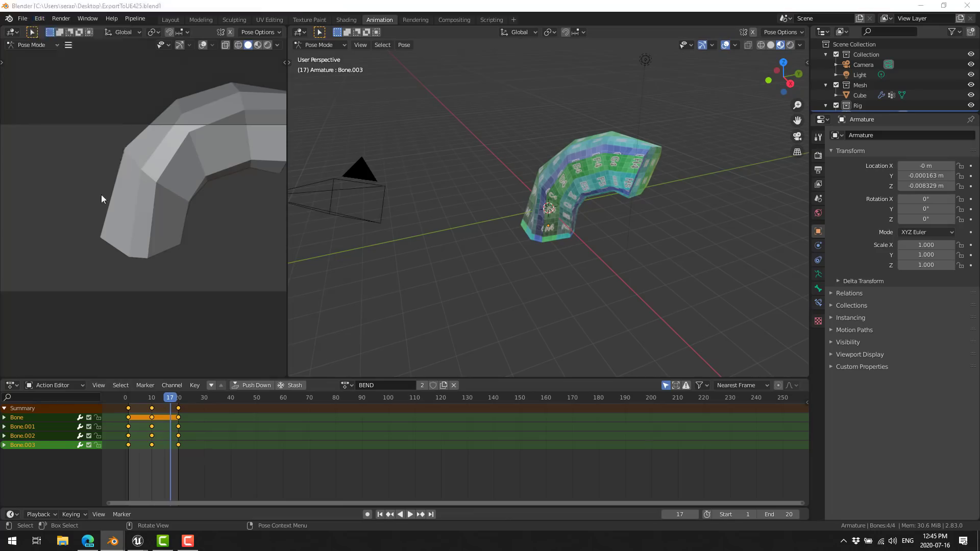
click(284, 37)
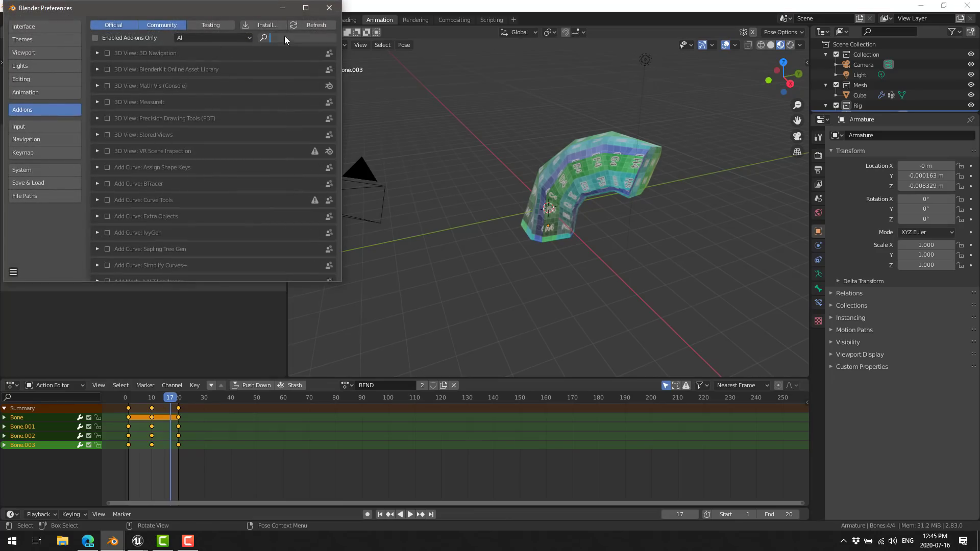
text(sned)
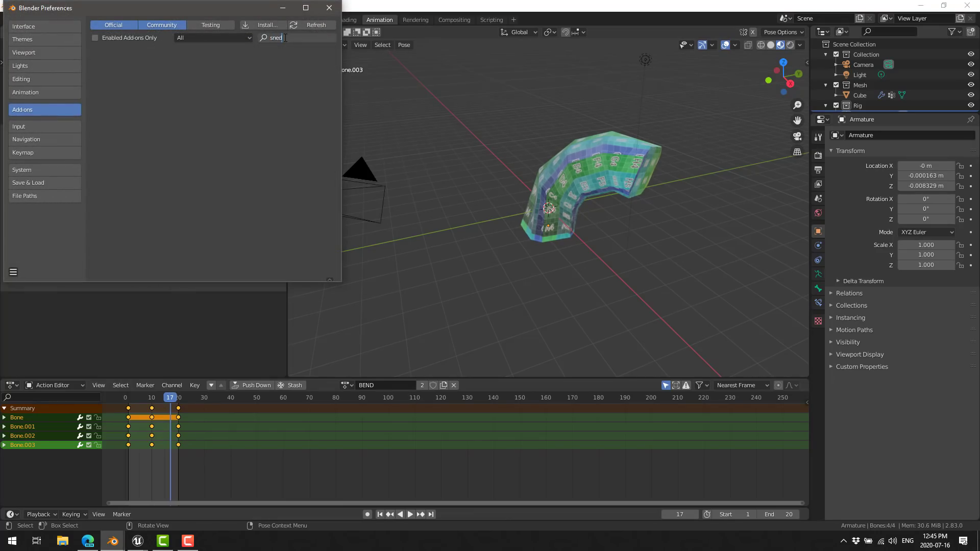
key(BackSpace)
key(BackSpace)
key(BackSpace)
text(end)
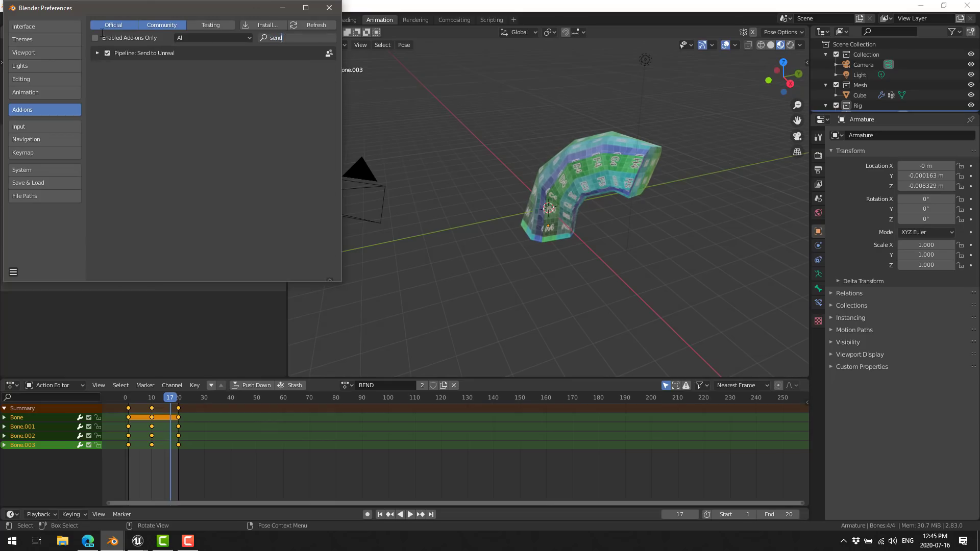
click(97, 53)
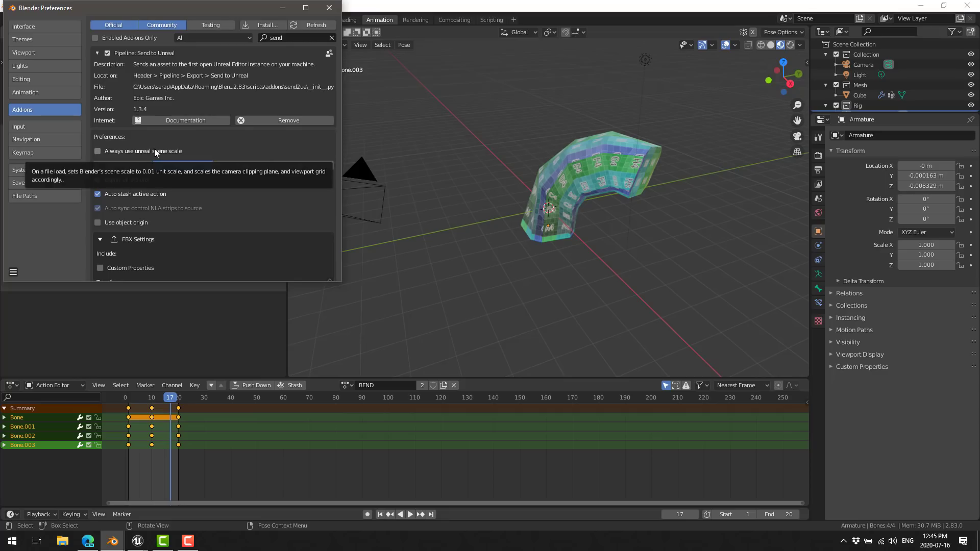
Return the rig to Object Mode, expand the Rig collection, and show the Scene properties.
click(902, 112)
key(ctrl+Tab)
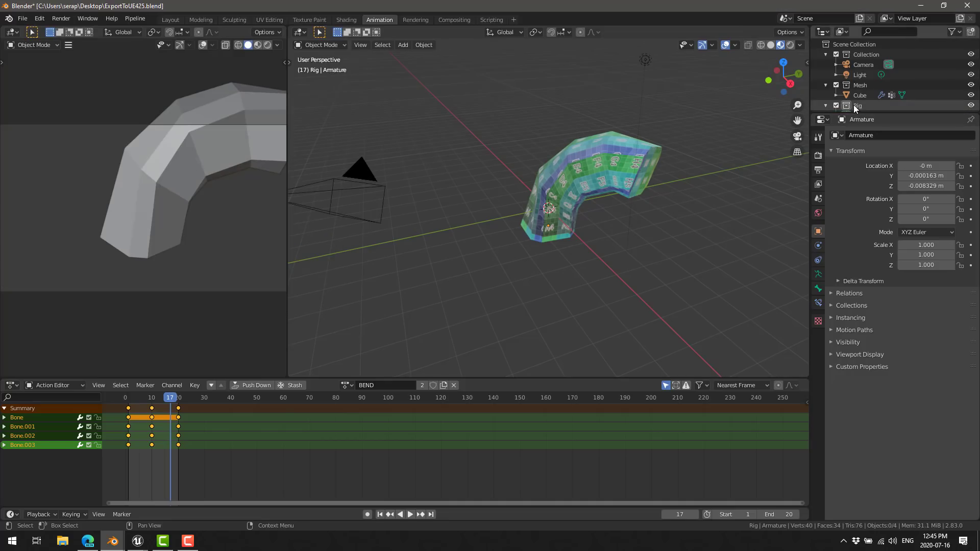
click(826, 105)
scroll(856, 103, down, 2)
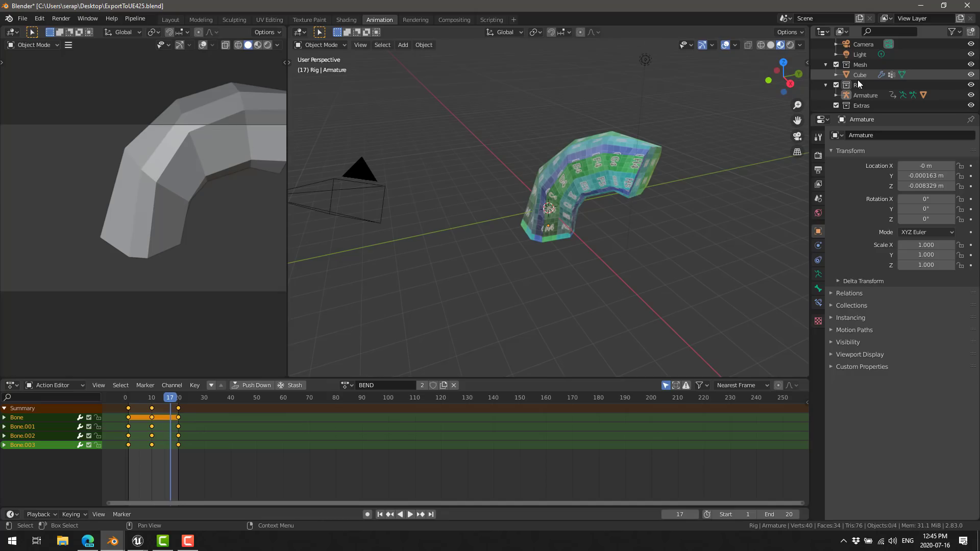
click(818, 199)
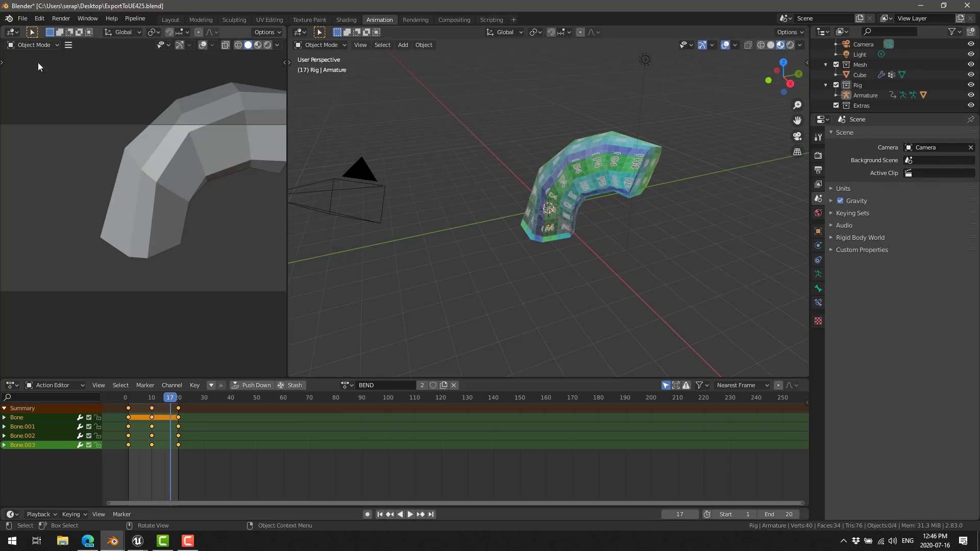
Reopen Preferences and show the Send to Unreal add-on's Paths settings for Unreal folders.
click(38, 17)
click(59, 164)
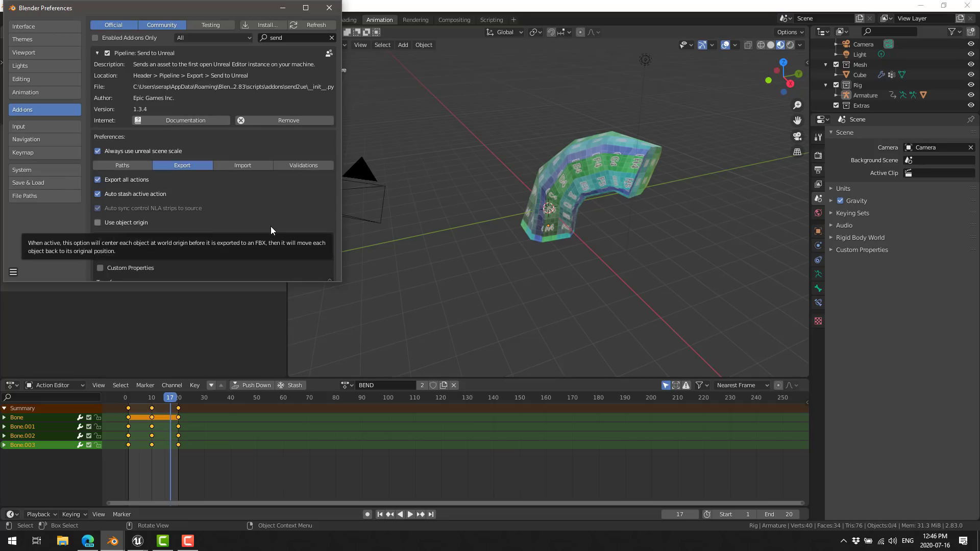
click(134, 166)
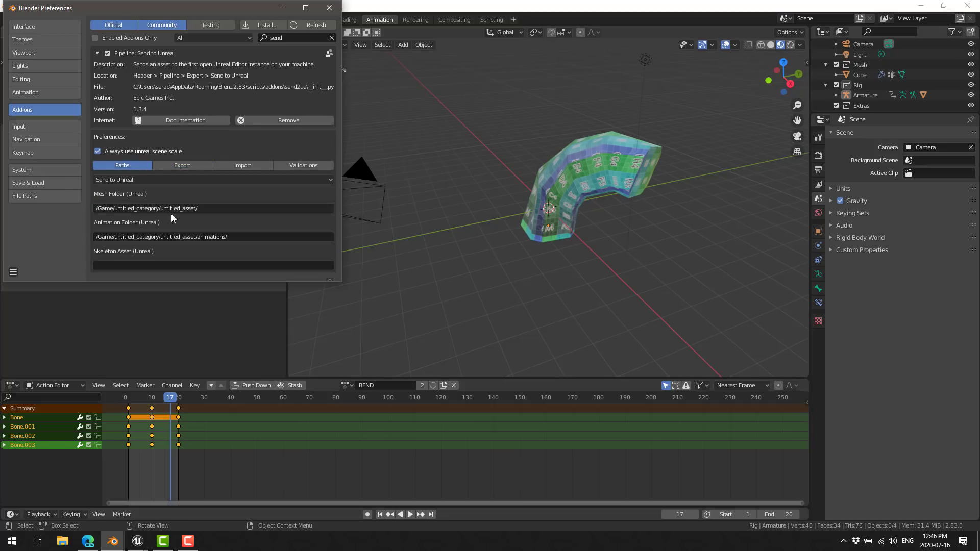
Bring up Unreal's BEND animation editor from the taskbar and close it.
mouse_move(137, 542)
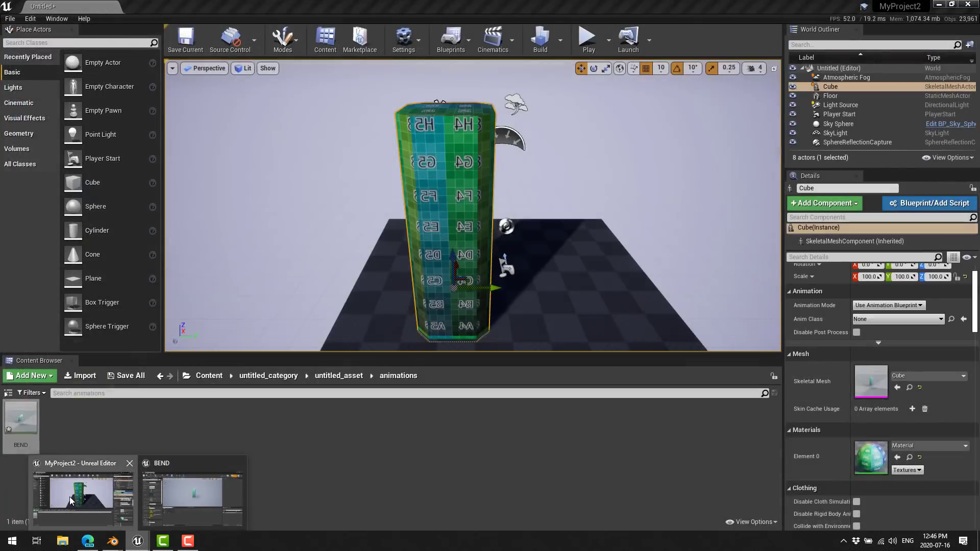
click(70, 497)
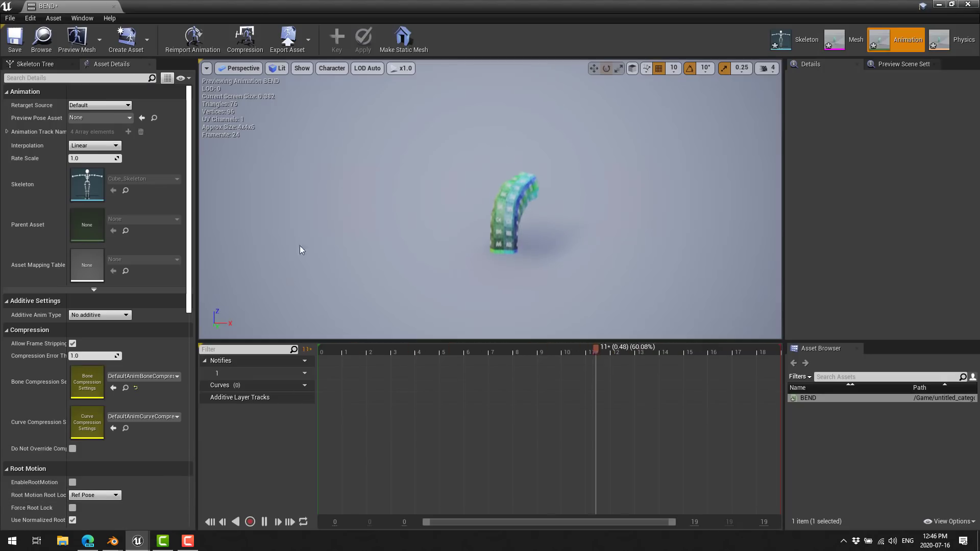
click(113, 6)
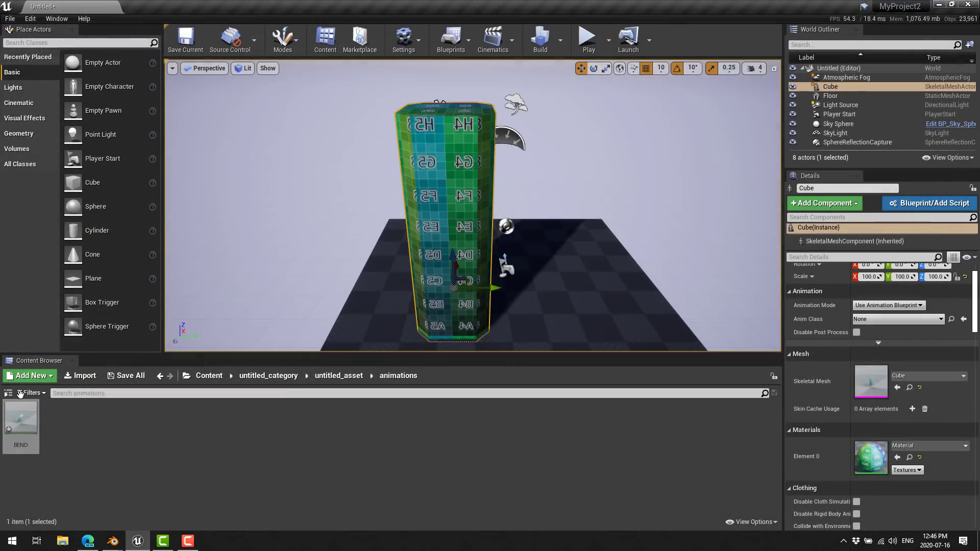
Browse the Content Browser to Content/untitled_category/untitled_asset, then return to Blender's Preferences.
click(270, 377)
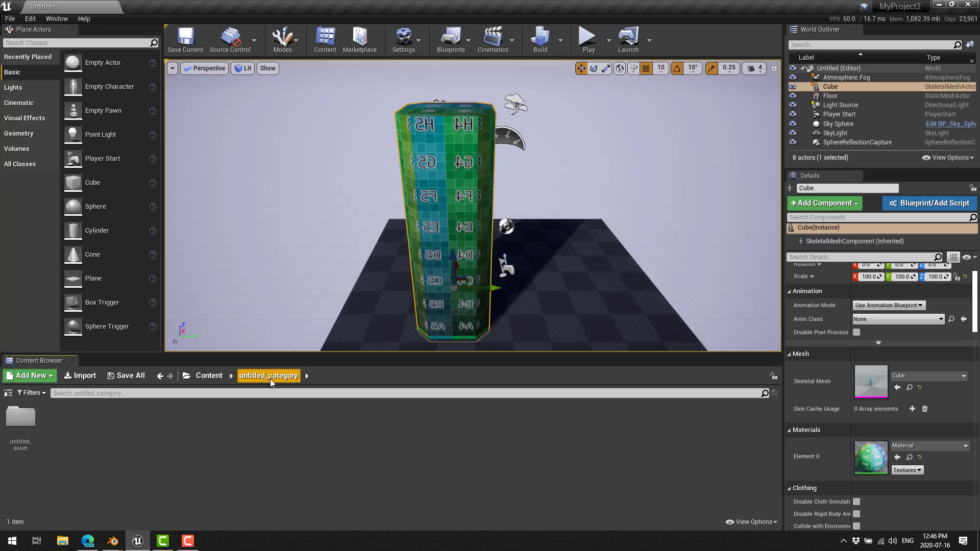
click(209, 376)
double_click(20, 417)
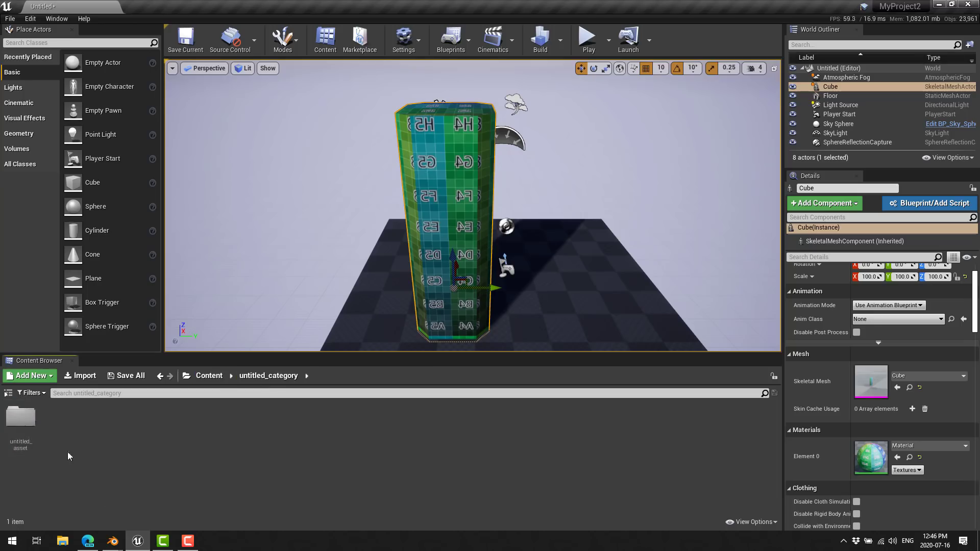
double_click(20, 417)
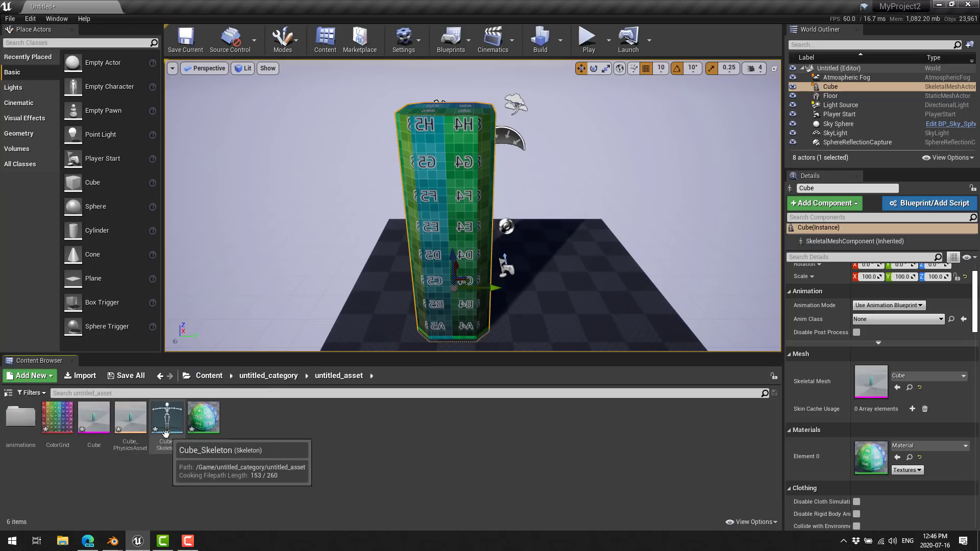
key(alt+Tab)
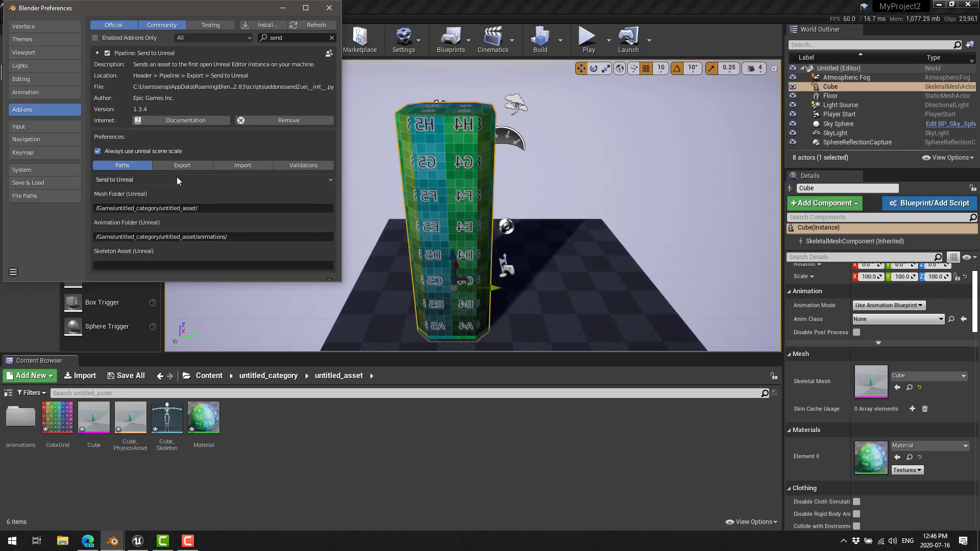
Review the Send to Unreal Import, Validations and Export options, ending back on Import.
click(227, 170)
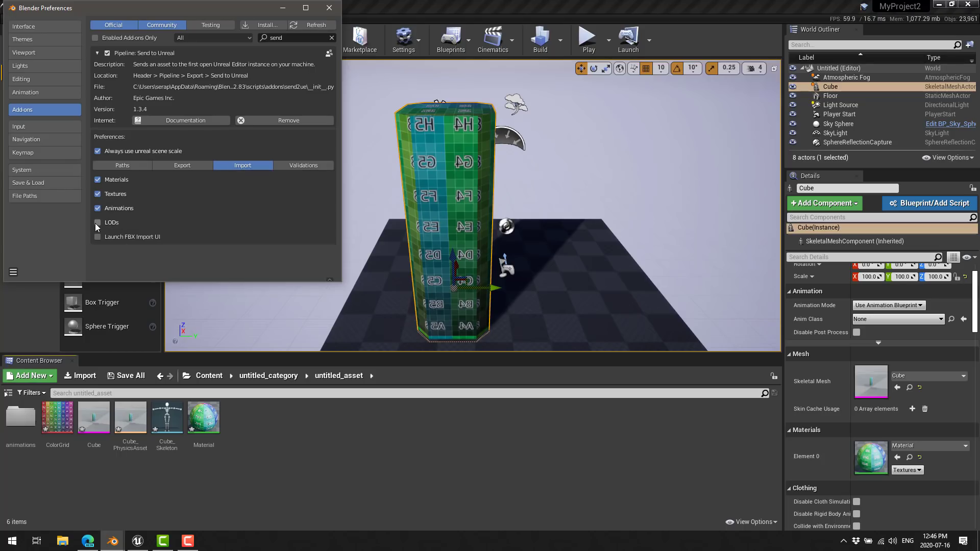
click(303, 165)
click(190, 164)
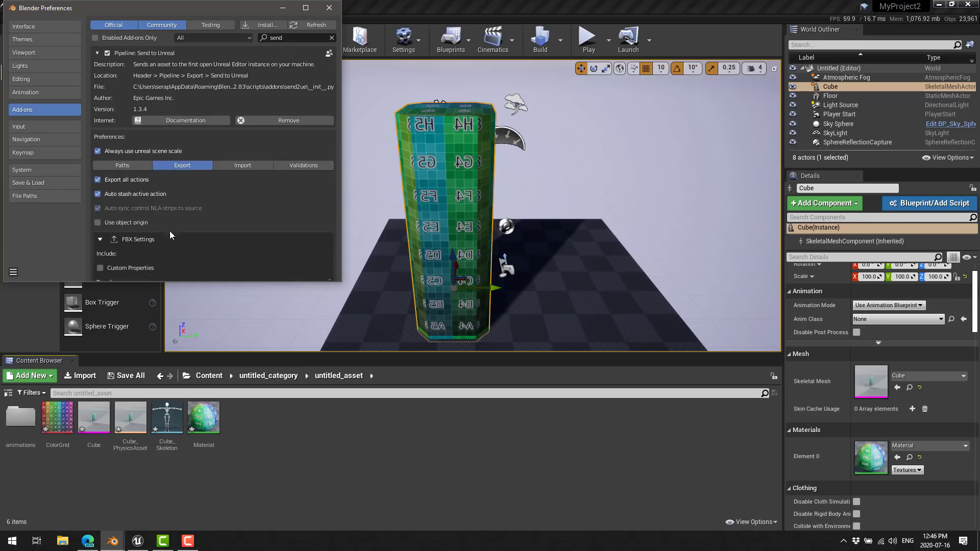
scroll(176, 214, down, 4)
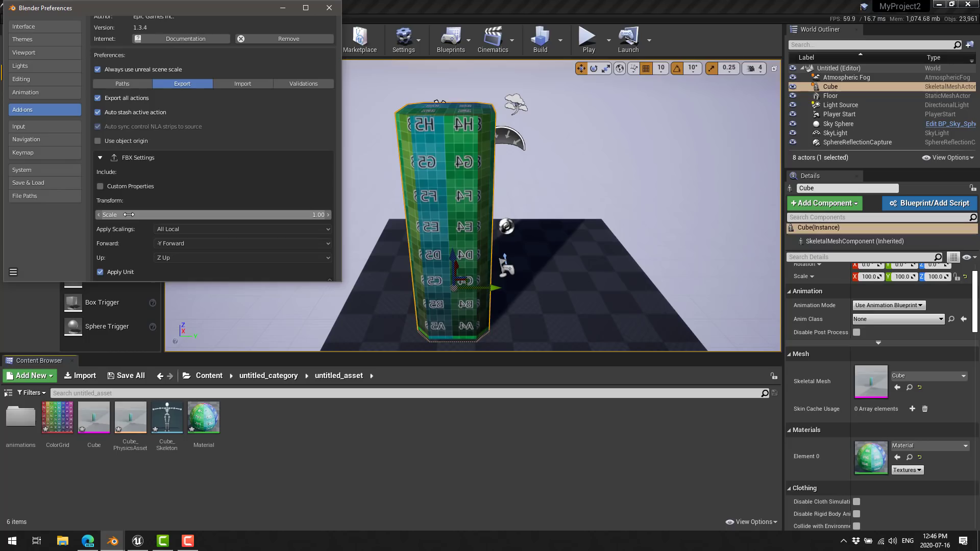
click(241, 83)
scroll(237, 87, up, 4)
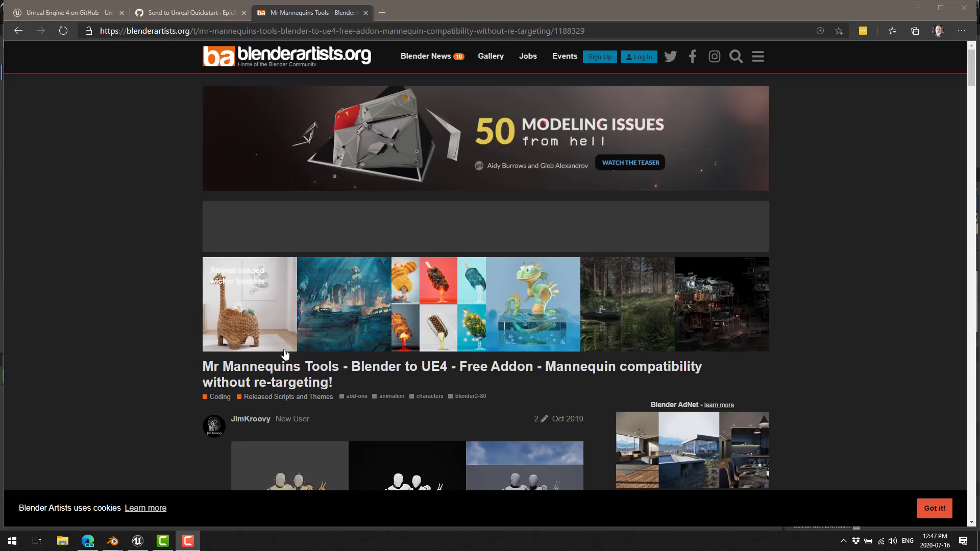
Scroll down the Mr Mannequins Tools thread to its documentation and Gumroad download links.
scroll(196, 345, down, 3)
scroll(196, 346, down, 4)
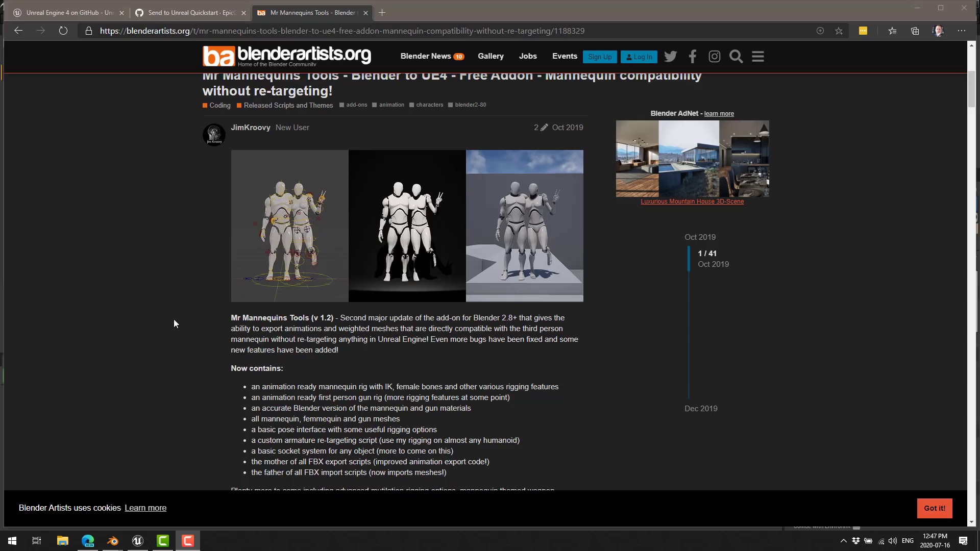
scroll(473, 299, down, 4)
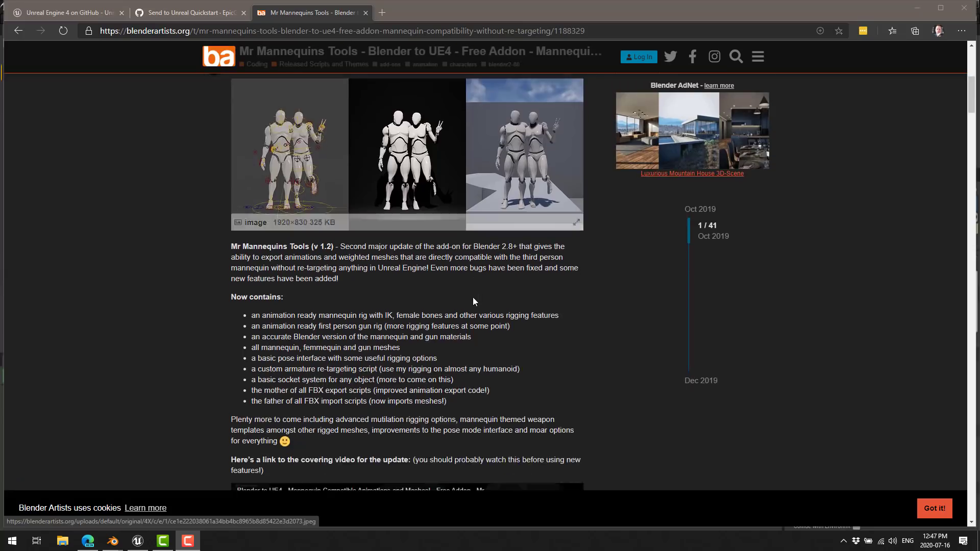
scroll(475, 291, down, 5)
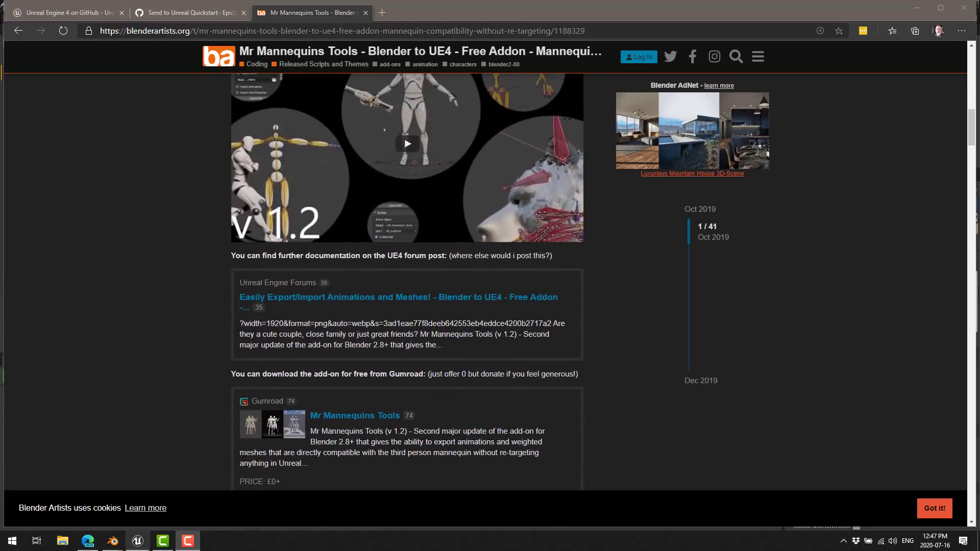
Play the BEND animation in Blender's timeline, then bring the Unreal Editor to the front.
mouse_move(112, 541)
click(80, 501)
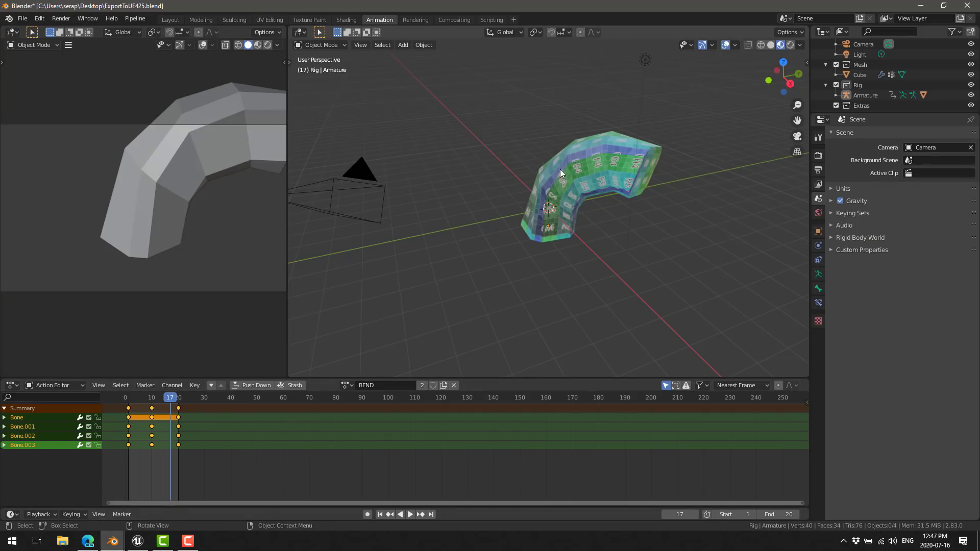
click(410, 515)
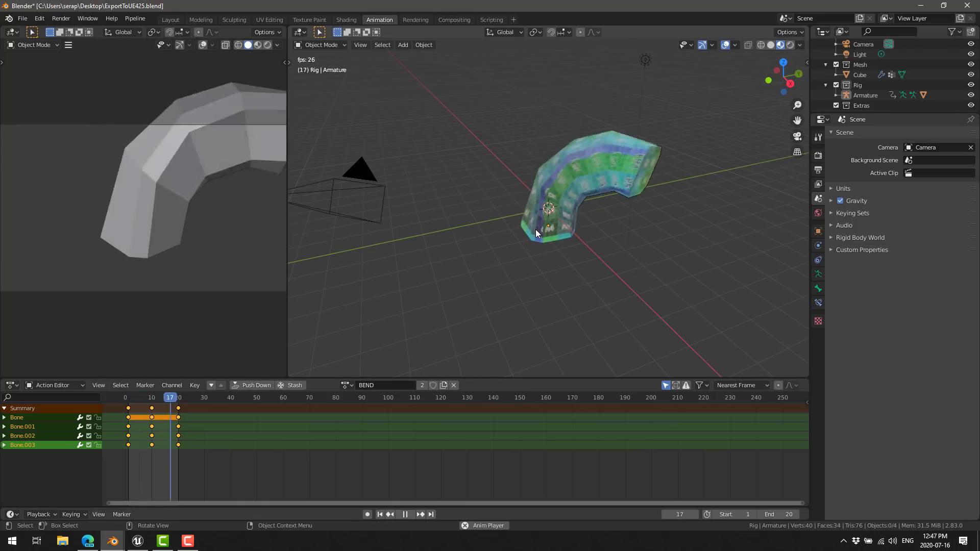
key(alt+Tab)
key(alt+Tab)
key(alt+Tab)
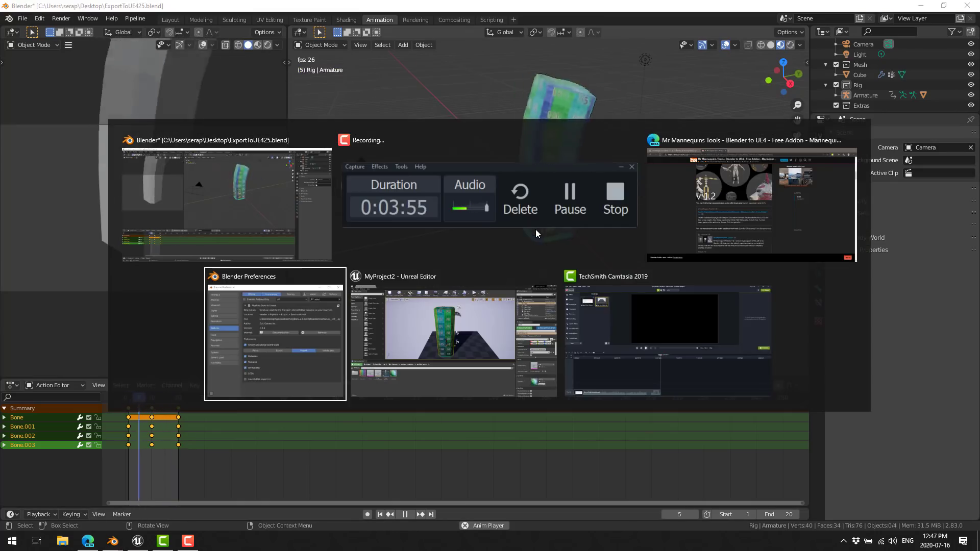
key(alt+Tab)
Preview the BEND animation asset in Unreal, then switch to the Mr Mannequins Tools browser page.
double_click(32, 420)
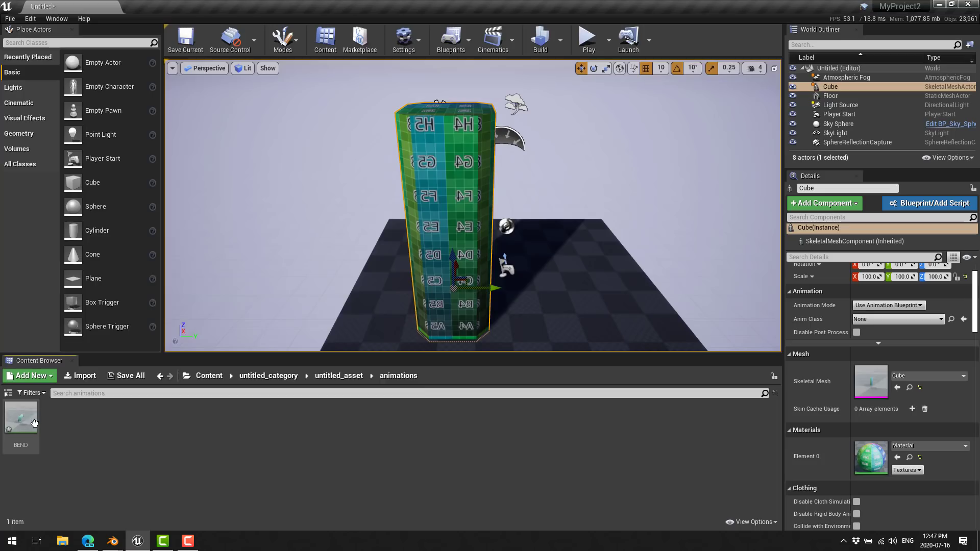
double_click(21, 417)
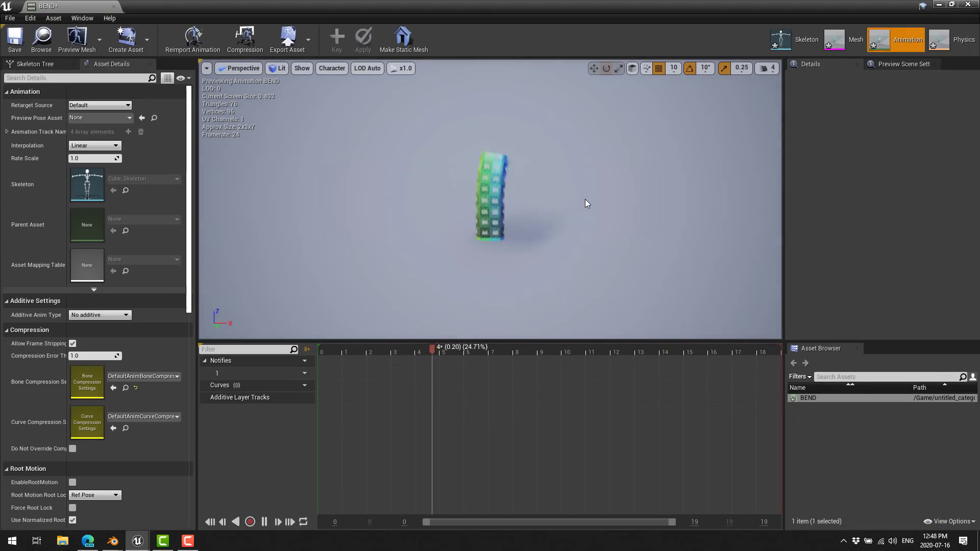
key(alt+Tab)
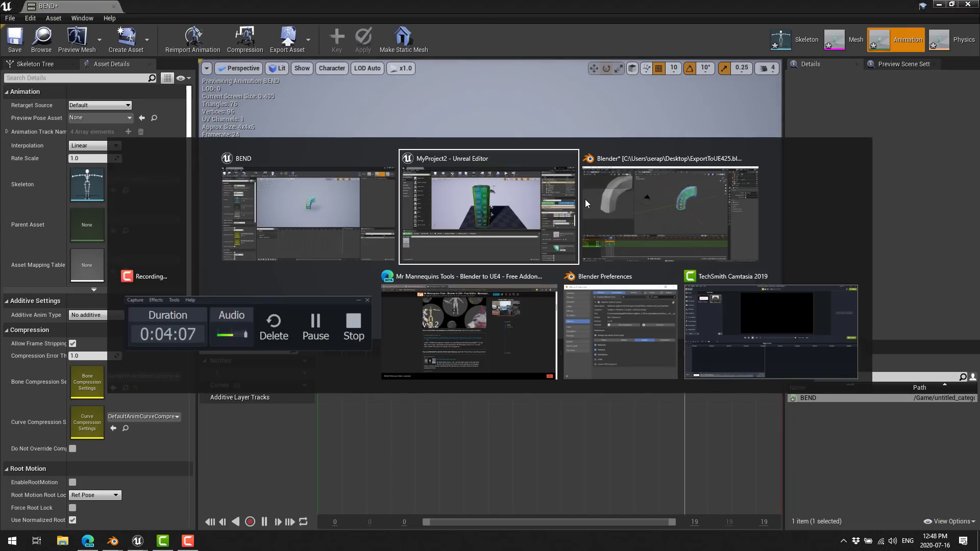
key(alt+Tab)
key(alt+Tab)
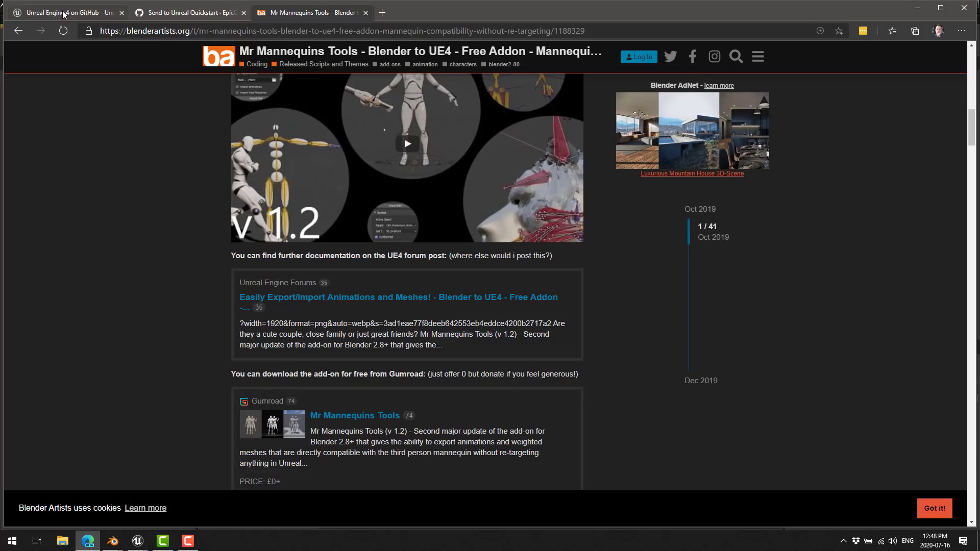
Go back from the Send to Unreal quickstart via the BlenderTools issues page to the repository's main page.
click(64, 14)
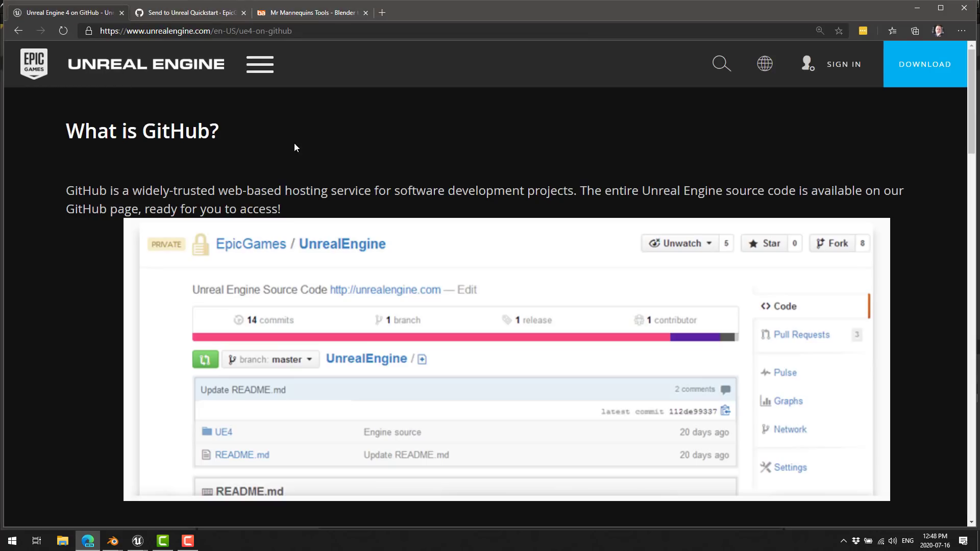
click(193, 14)
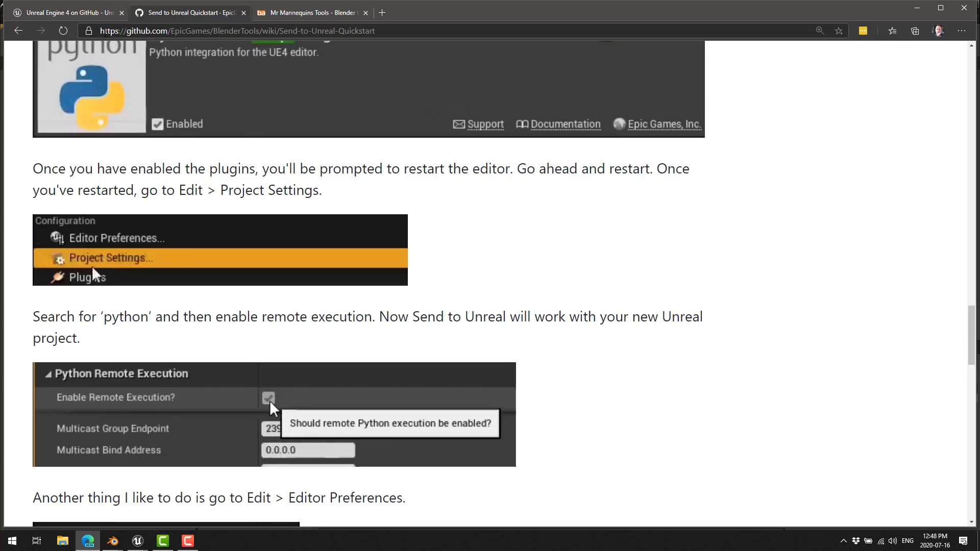
right_click(18, 30)
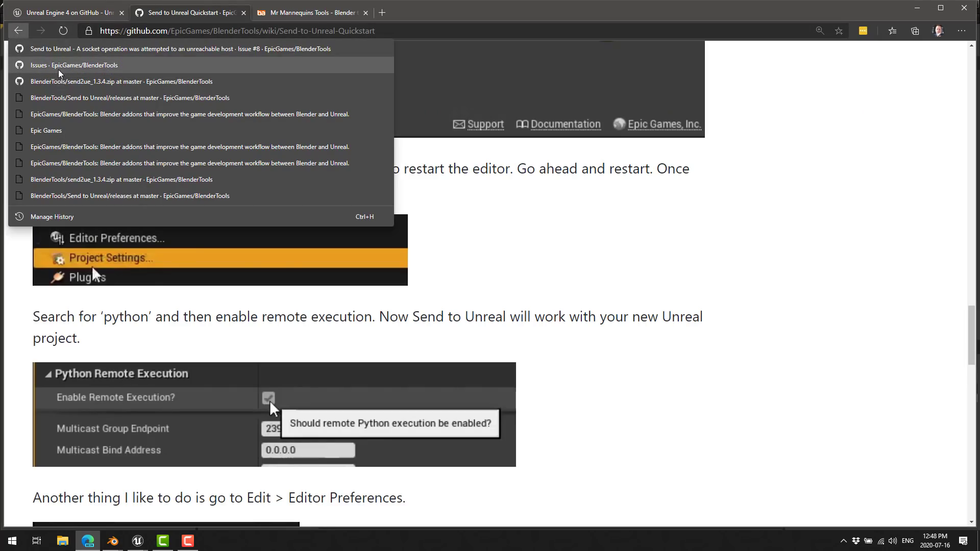
click(42, 66)
scroll(396, 295, up, 7)
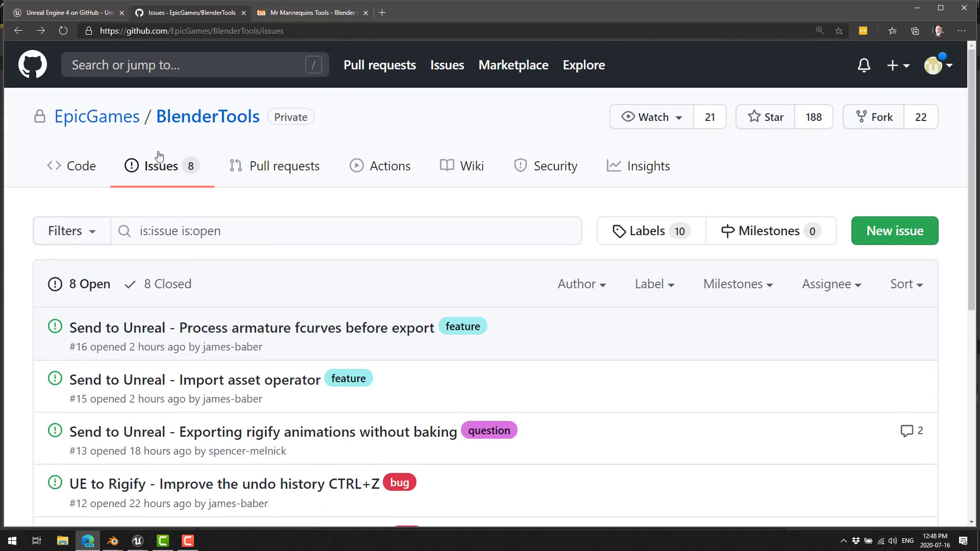
click(194, 121)
Browse the UE to Rigify releases folder, return to the repo root, and highlight Send to Unreal's '28 minutes ago' date.
scroll(332, 321, down, 8)
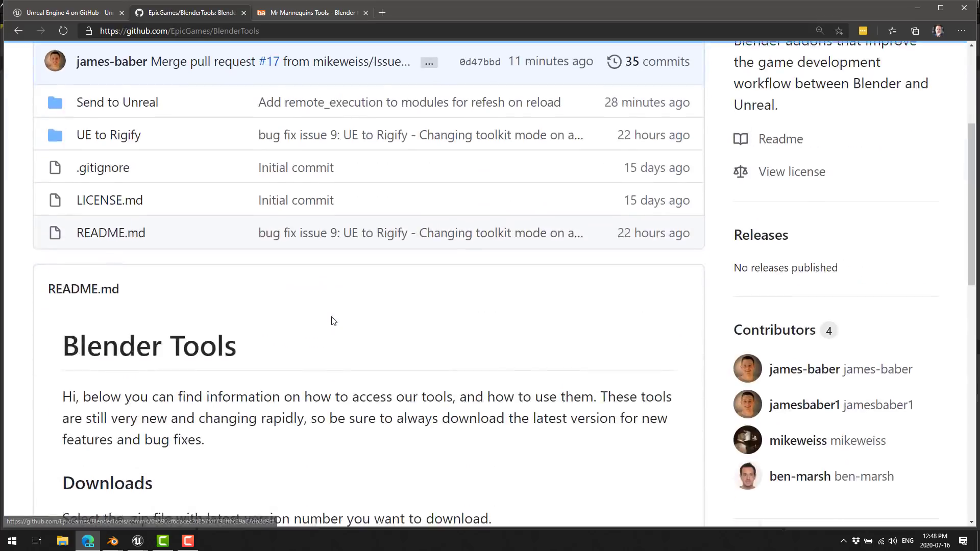
click(120, 361)
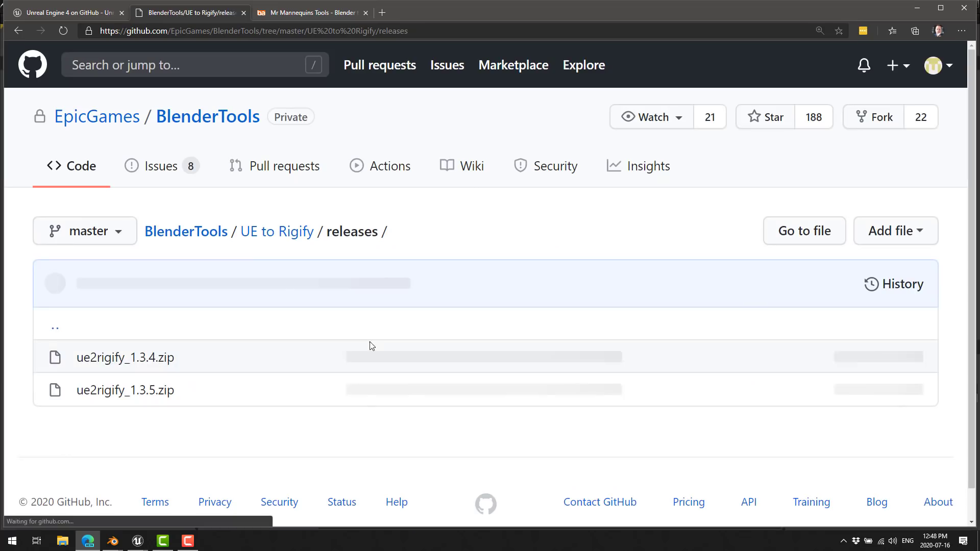
scroll(349, 295, down, 1)
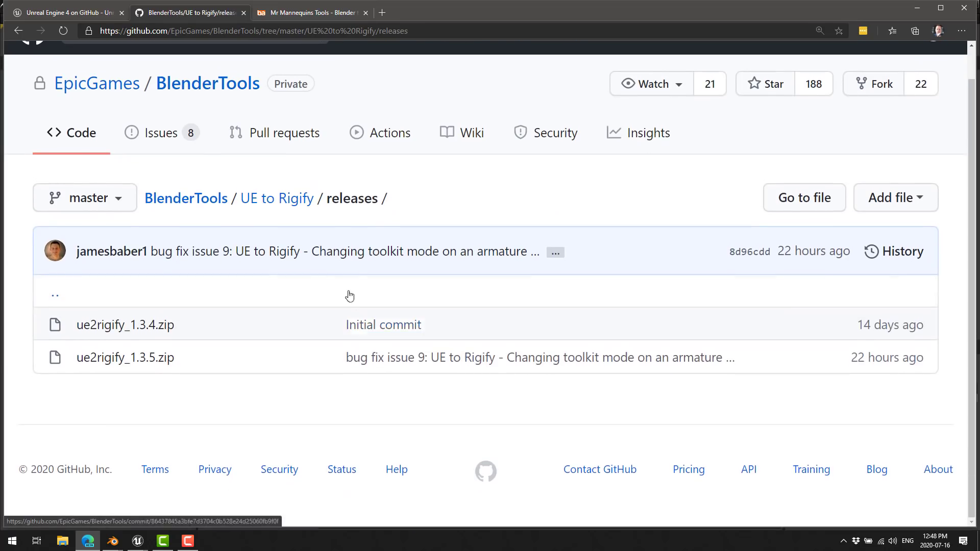
click(269, 199)
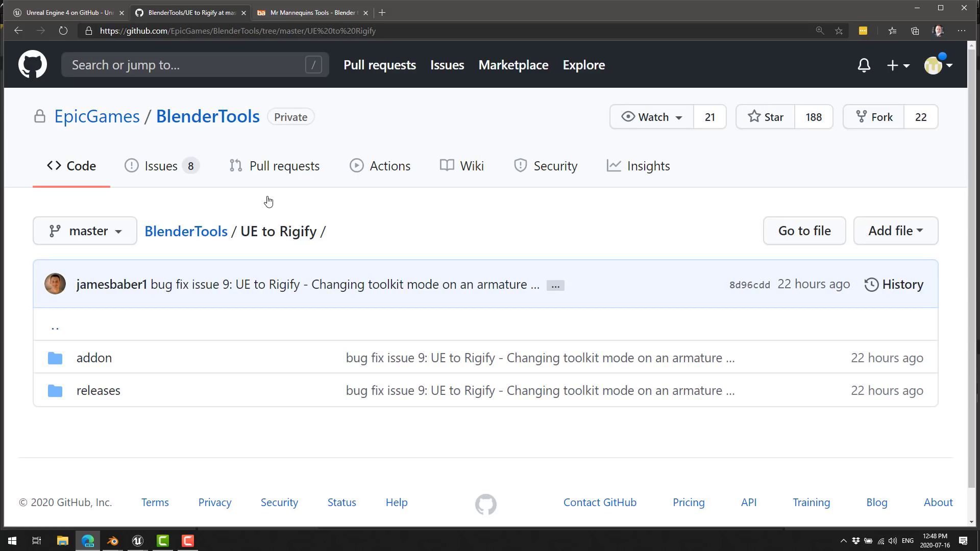
click(224, 118)
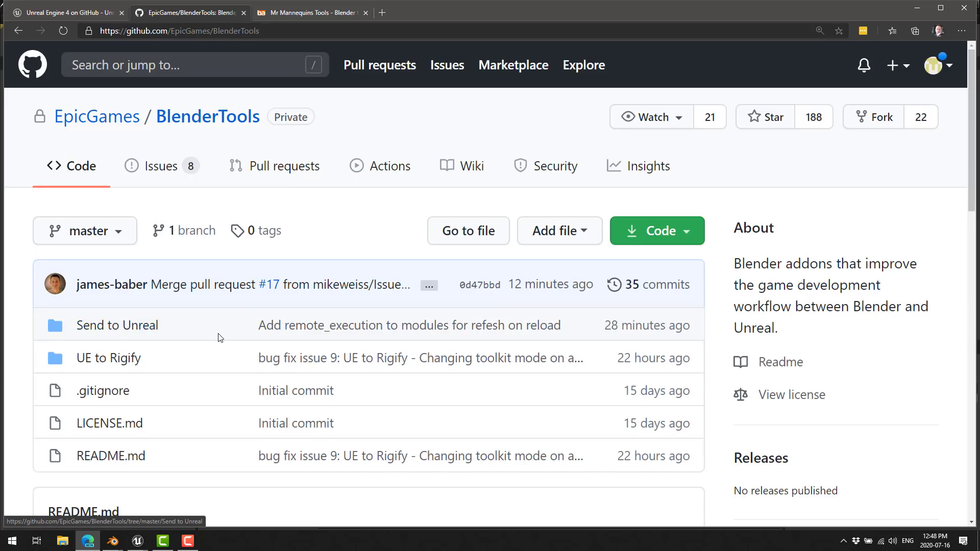
drag(600, 326, 691, 329)
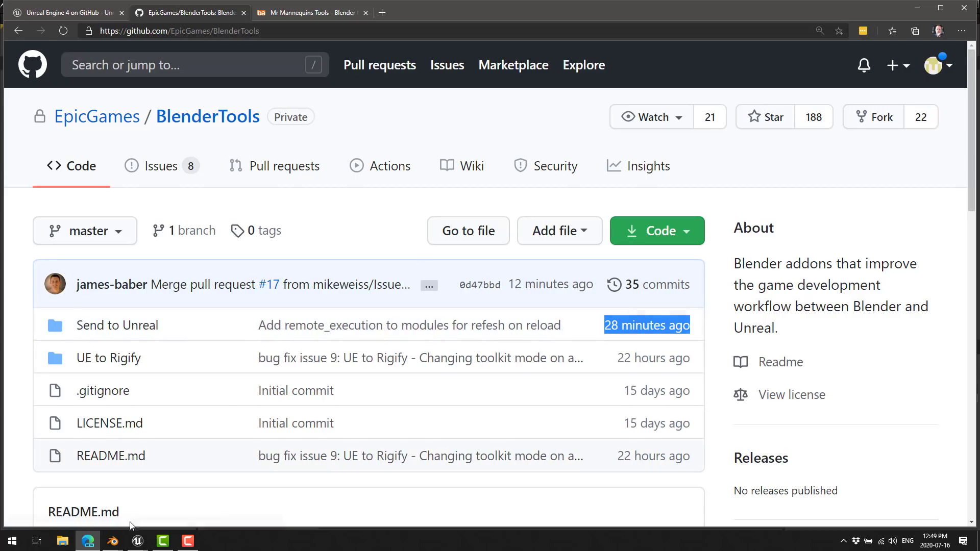
Check the textured column bending in Blender, then bring Unreal's BEND animation editor to the front.
click(117, 540)
click(91, 494)
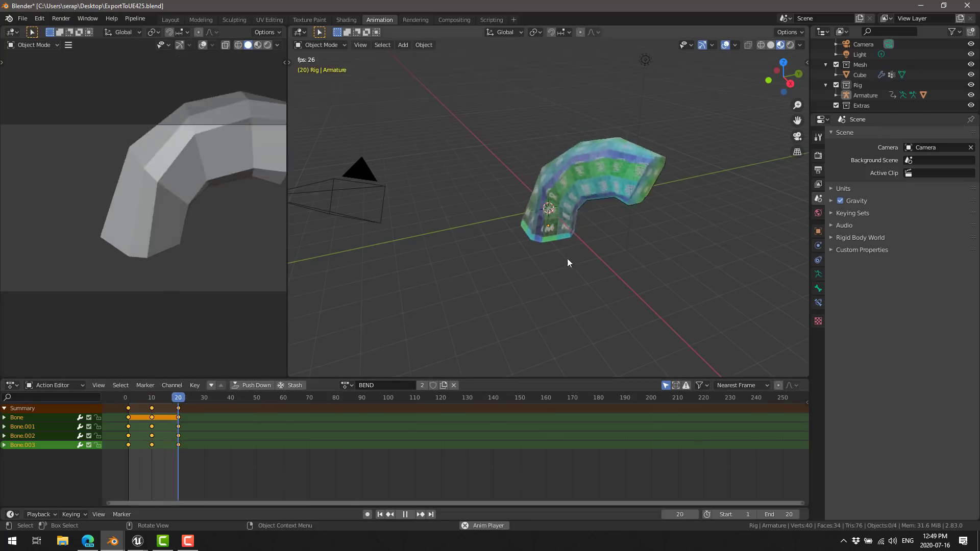
click(137, 542)
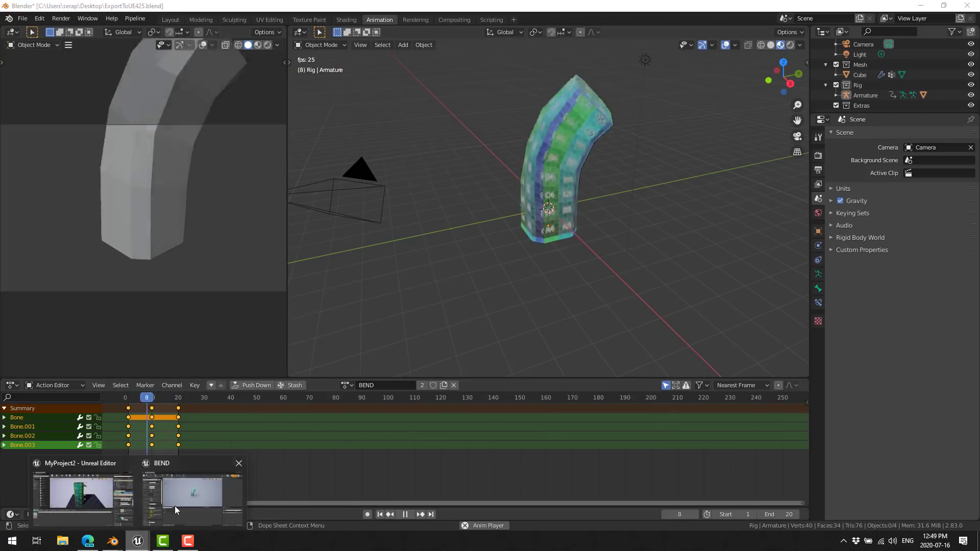
click(182, 496)
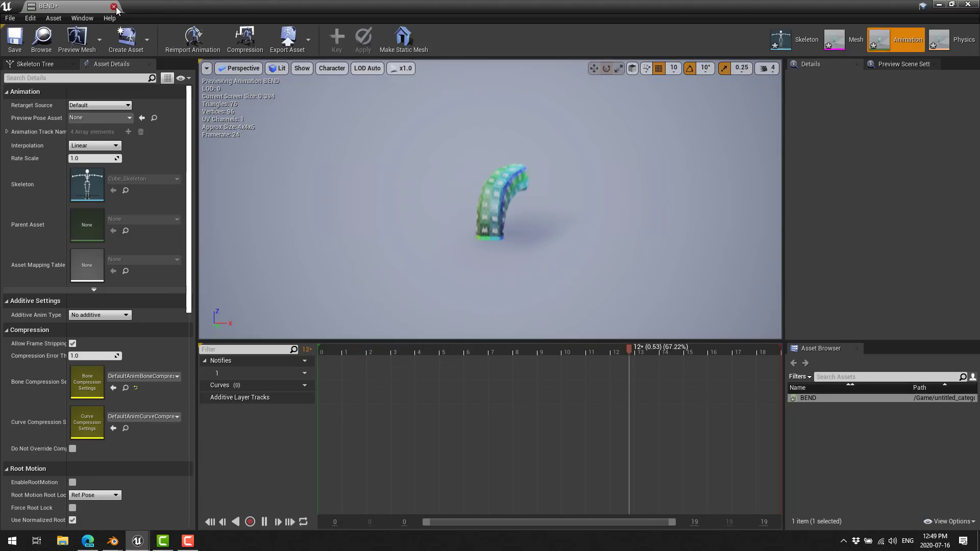
In the Content Browser, open untitled_category/untitled_asset and reimport the ColorGrid texture.
key(alt+Tab)
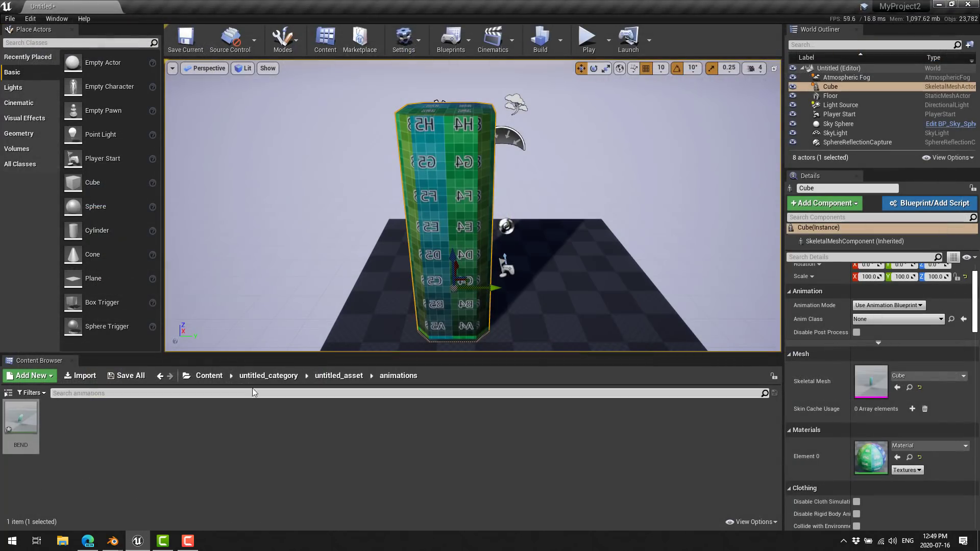
click(269, 375)
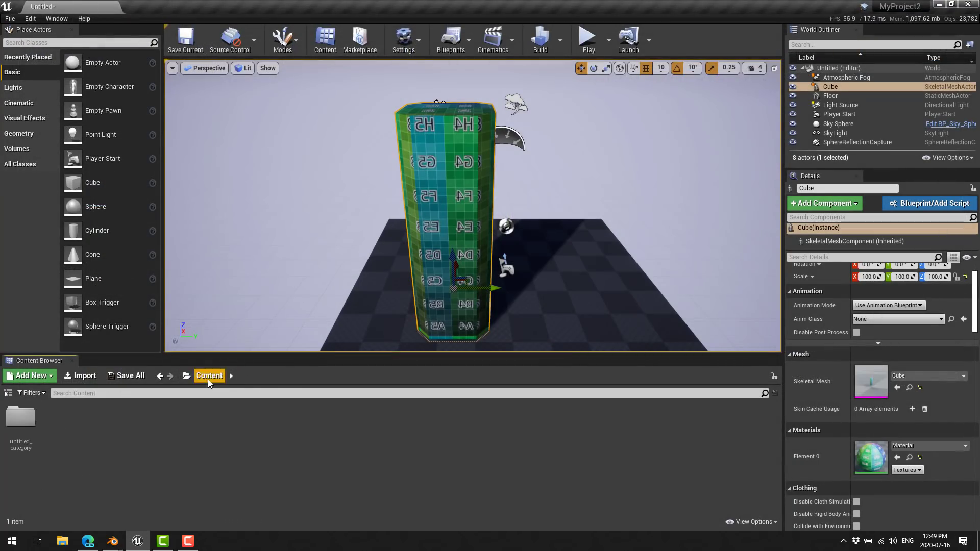
double_click(21, 418)
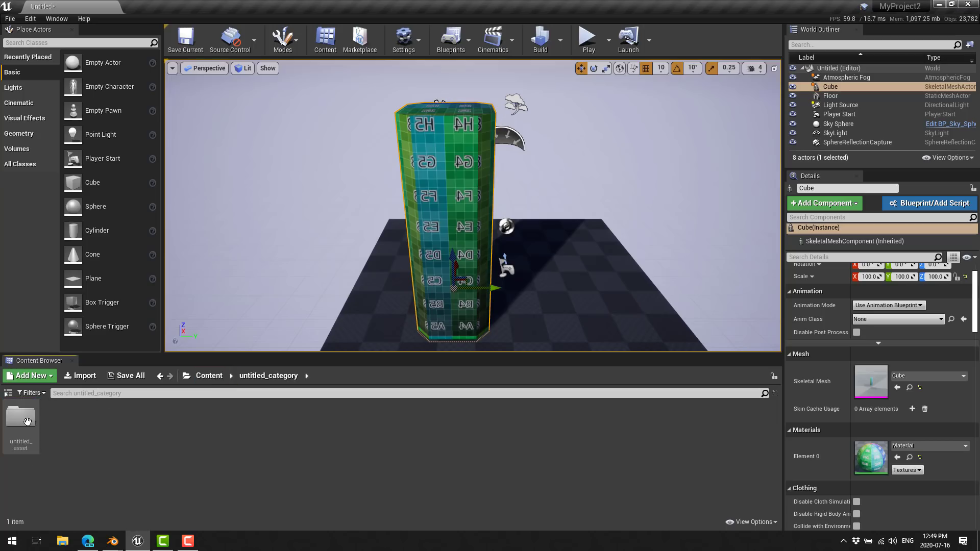
double_click(20, 418)
click(59, 423)
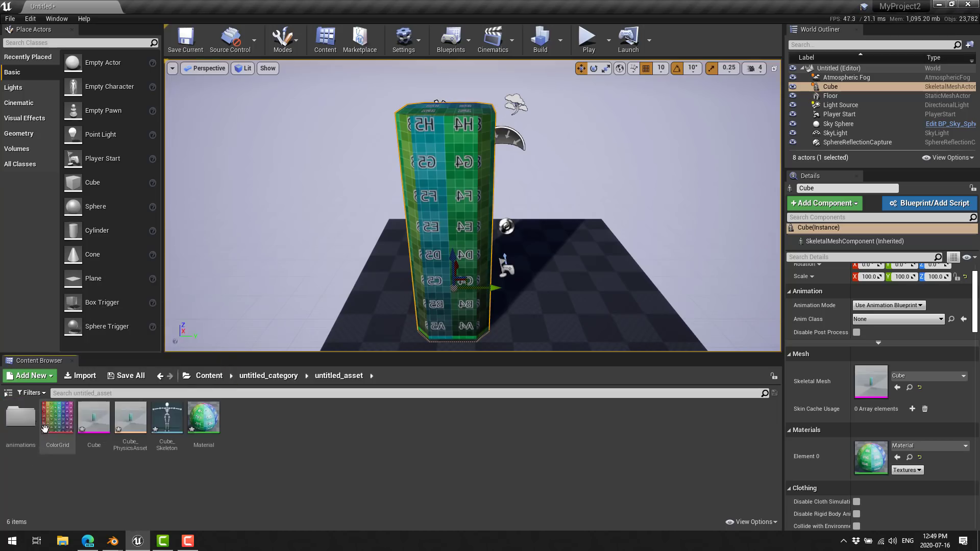
right_click(57, 422)
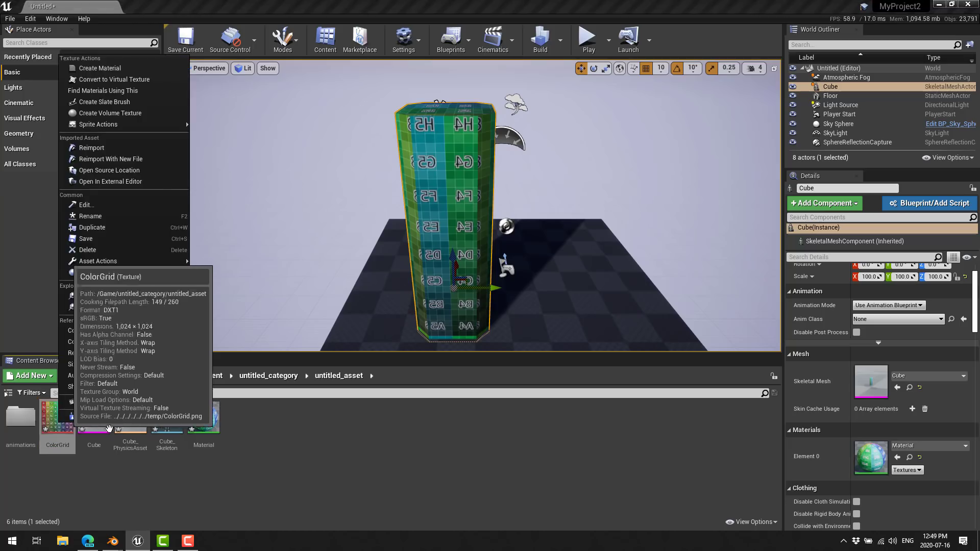
click(93, 148)
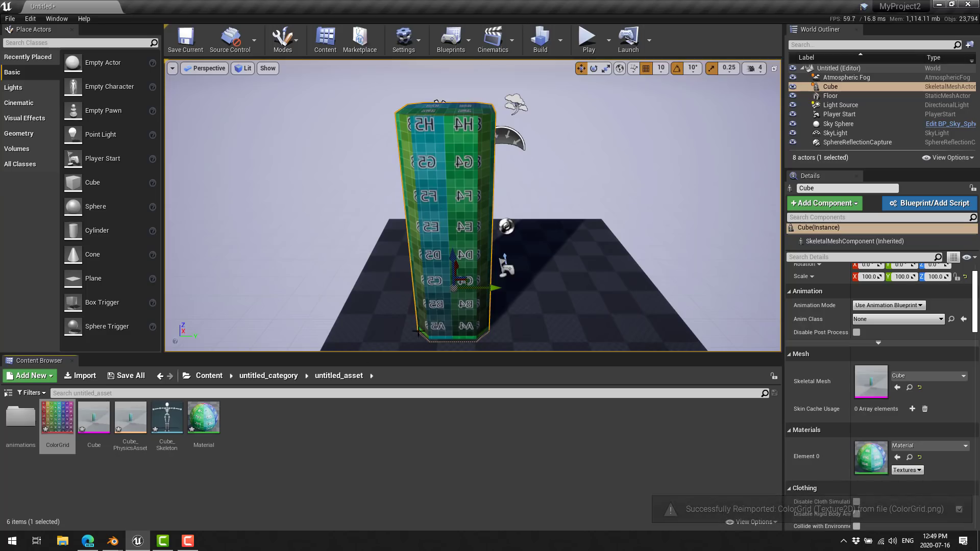
Force-delete the five assets from ColorGrid through Material, then switch back to Blender.
mouse_move(187, 541)
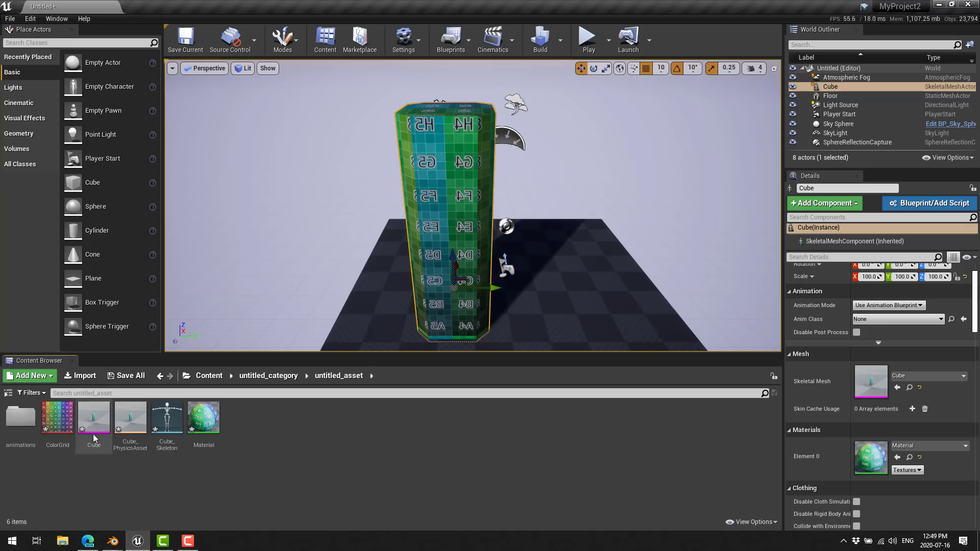
click(57, 418)
shift+click(197, 421)
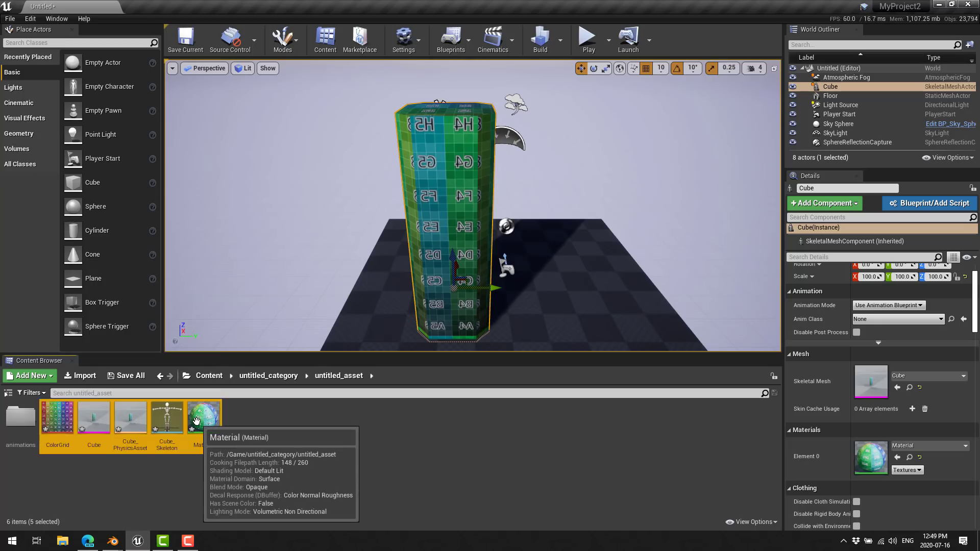
key(Delete)
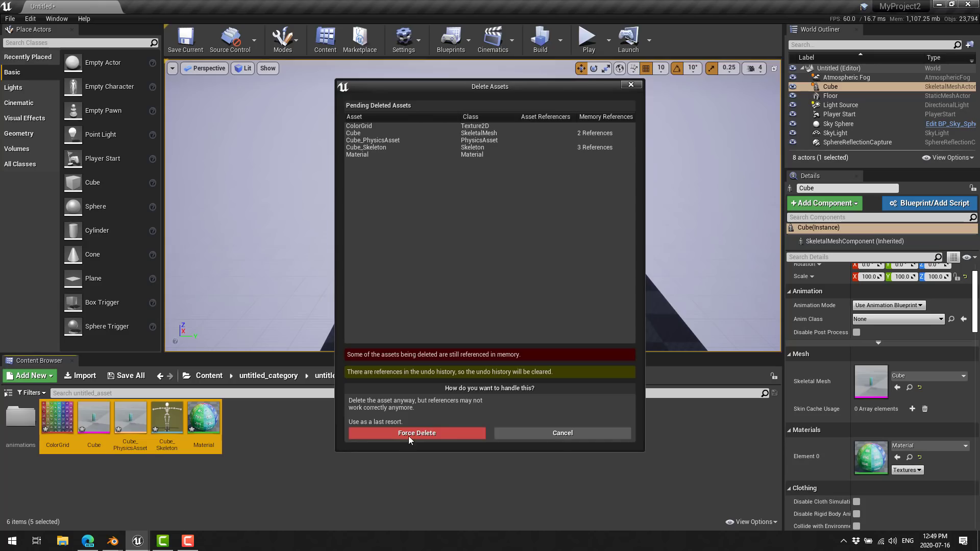
click(408, 434)
key(alt+Tab)
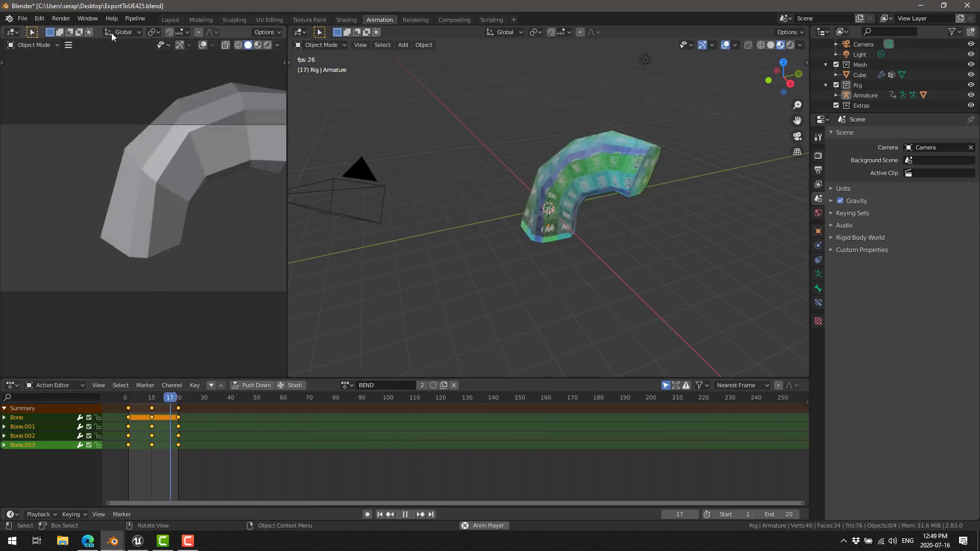
Export the column rig and its BEND action through Pipeline > Export > Send to Unreal.
click(135, 18)
mouse_move(144, 32)
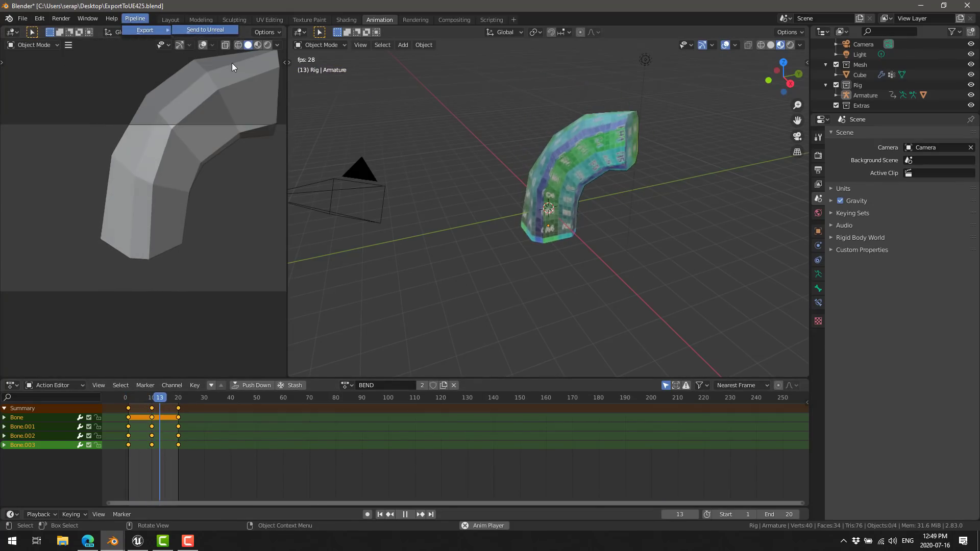
key(Escape)
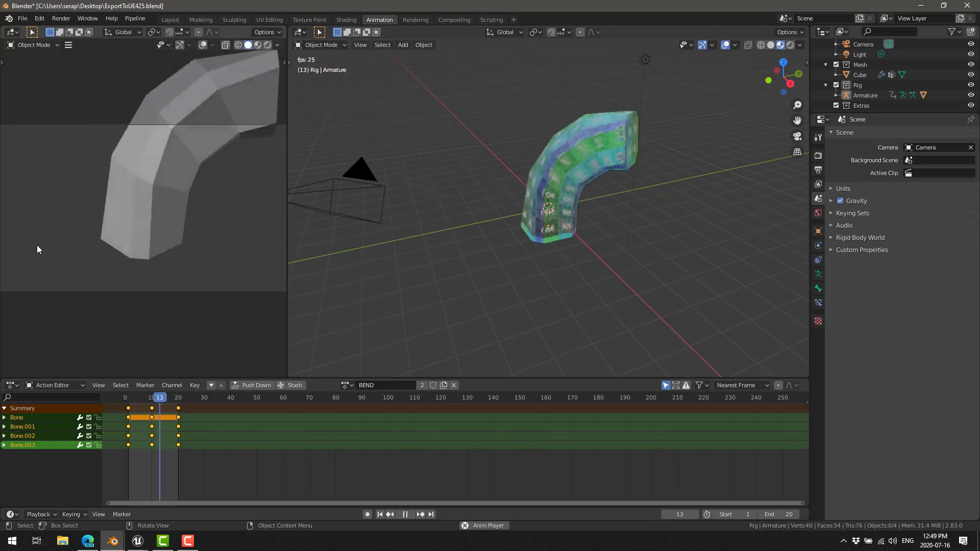
In Unreal, clear the failed FBX animation import message and close the Message Log.
mouse_move(137, 541)
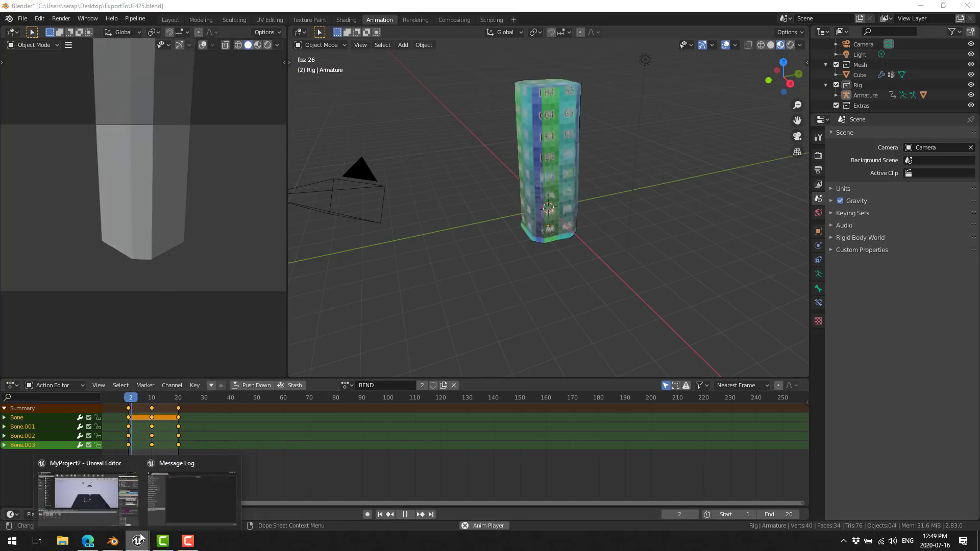
click(194, 490)
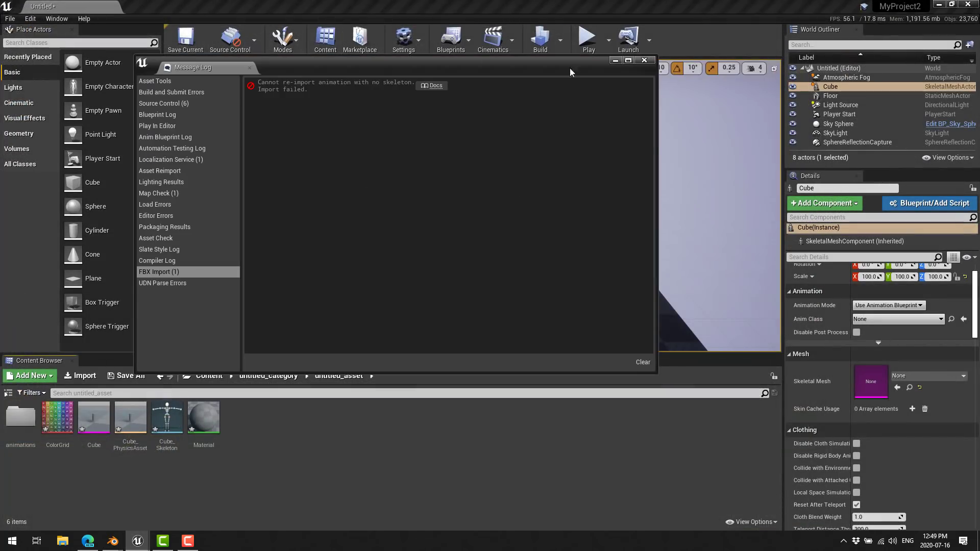
click(643, 362)
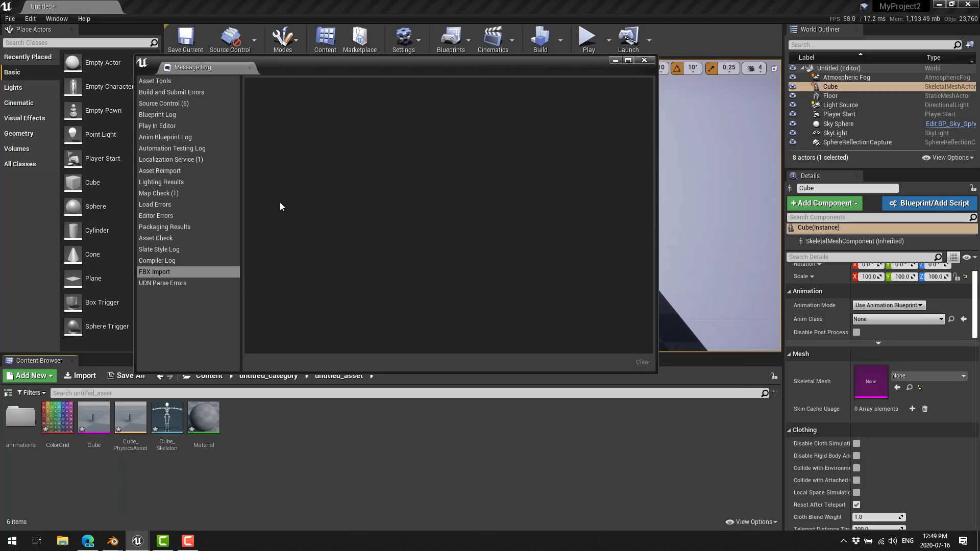
click(644, 62)
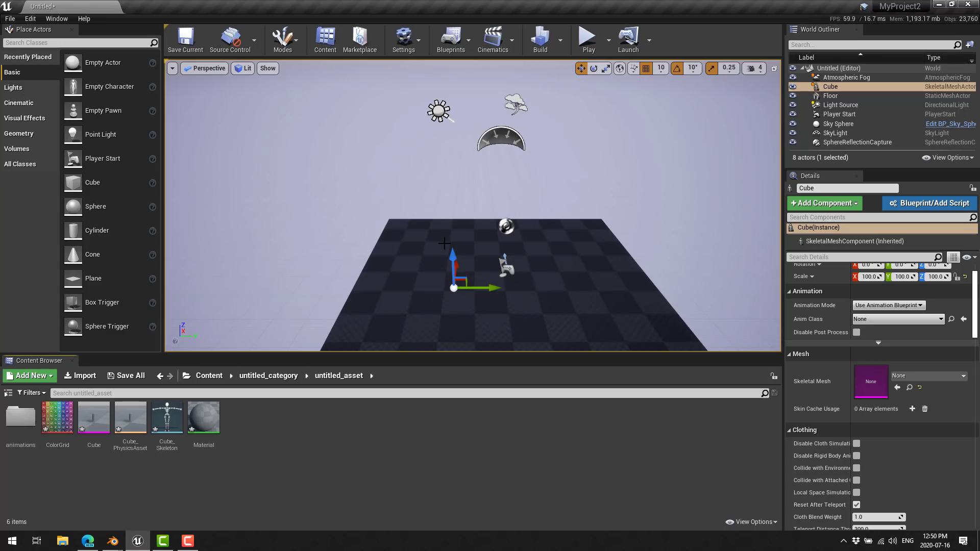
key(alt+Tab)
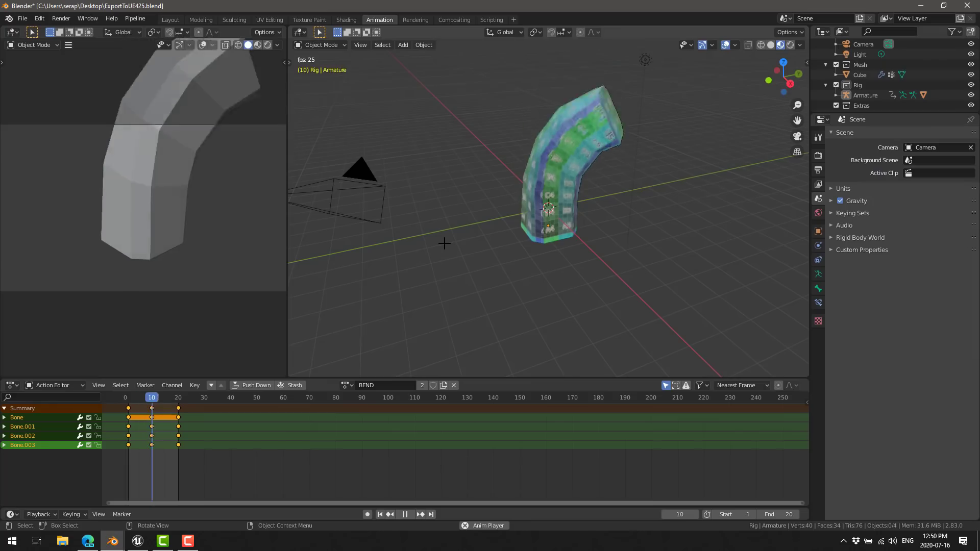